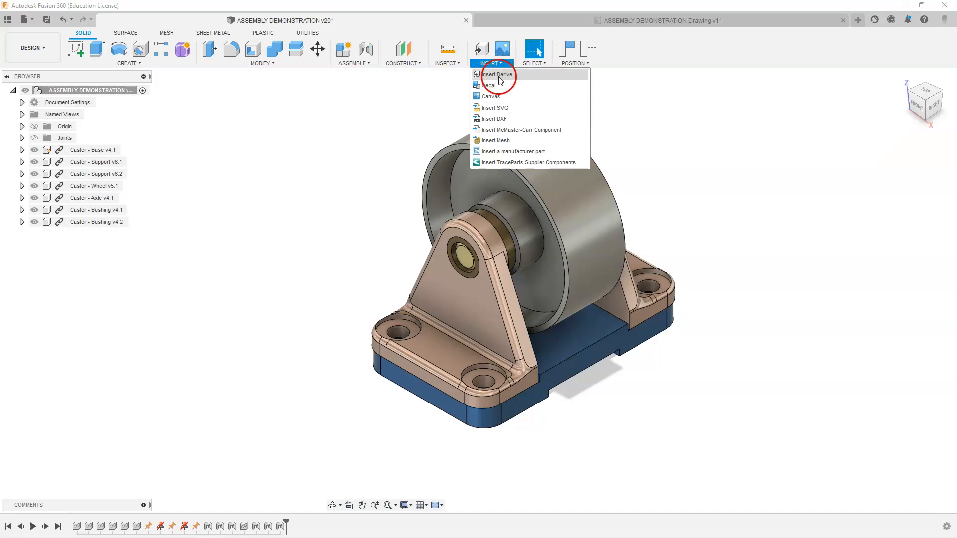
- Open the McMaster-Carr component catalog for insertion and browse to the Screws & Bolts category
left_click(502, 131)
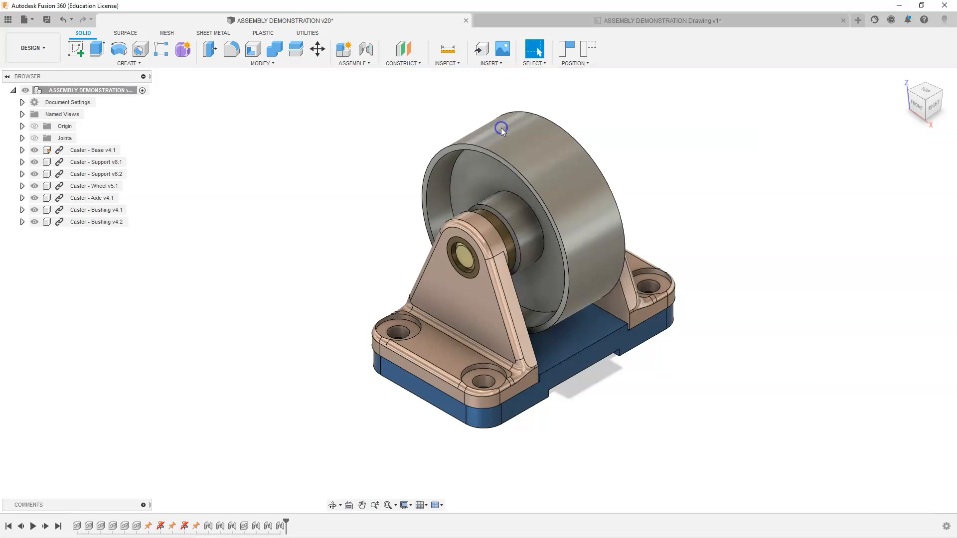
left_click(502, 152)
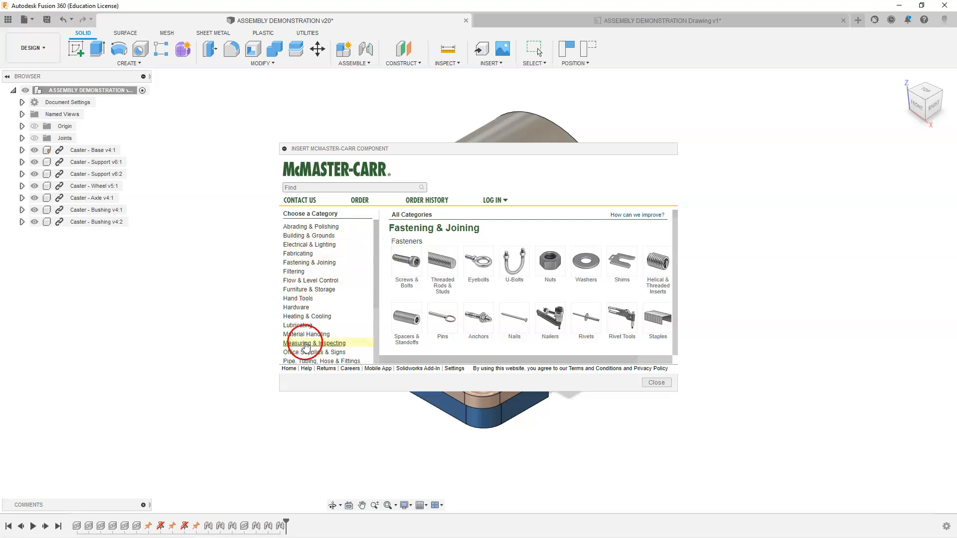
left_click_drag(674, 231, 673, 243)
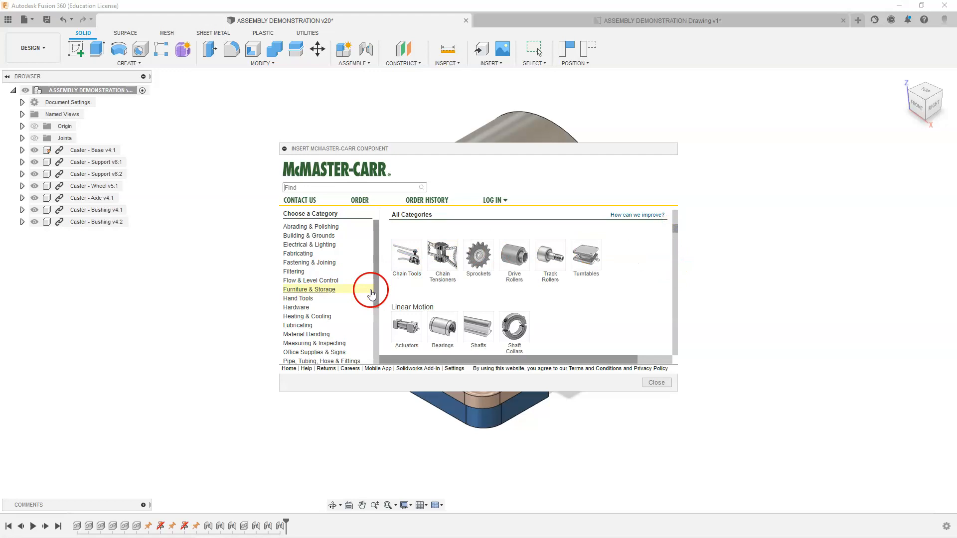
left_click_drag(675, 233, 676, 214)
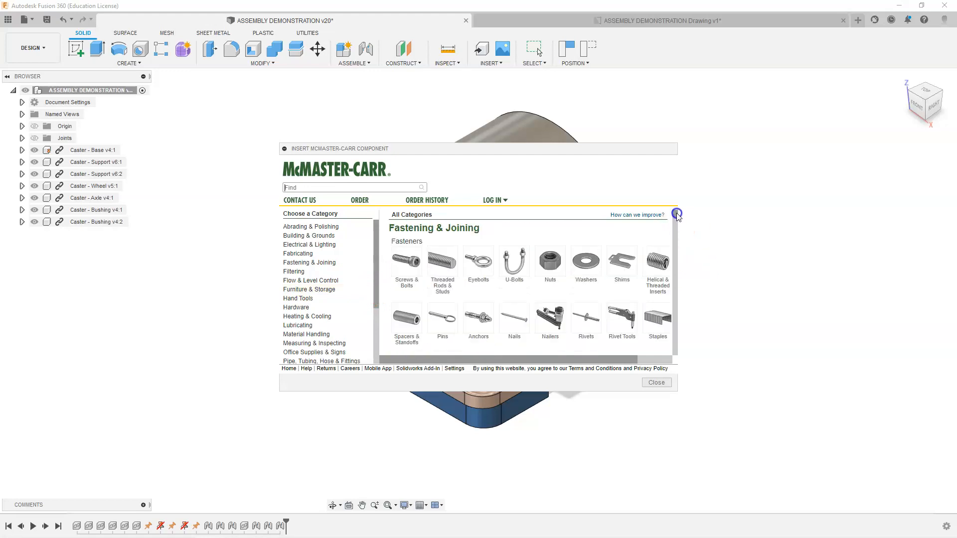
left_click(410, 270)
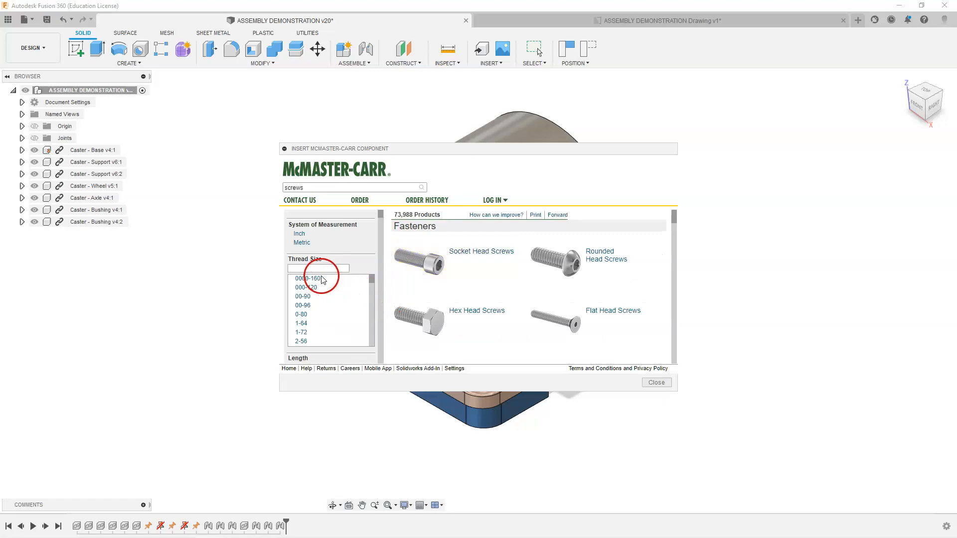
- Filter the screws to the metric system with thread size M10
left_click(301, 243)
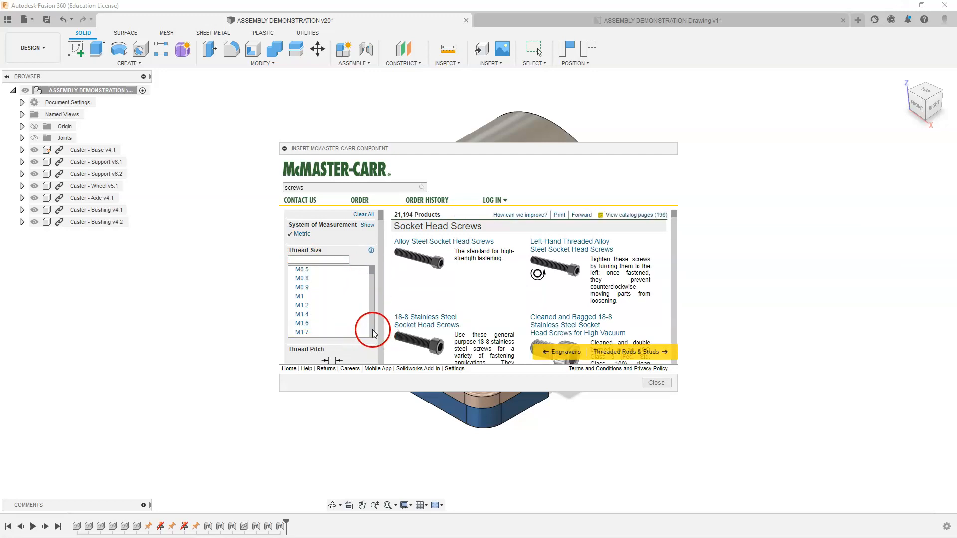
left_click_drag(375, 285, 375, 295)
left_click(301, 300)
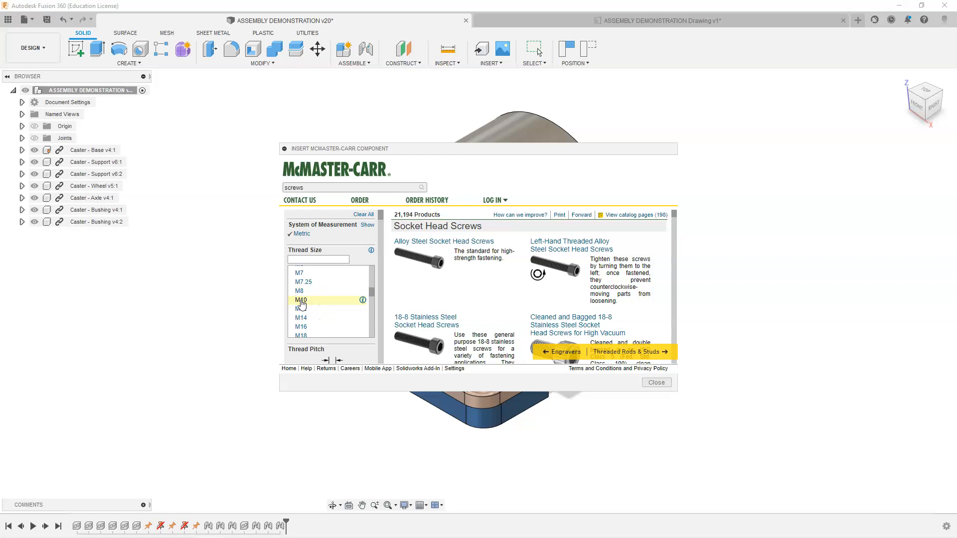
left_click(301, 300)
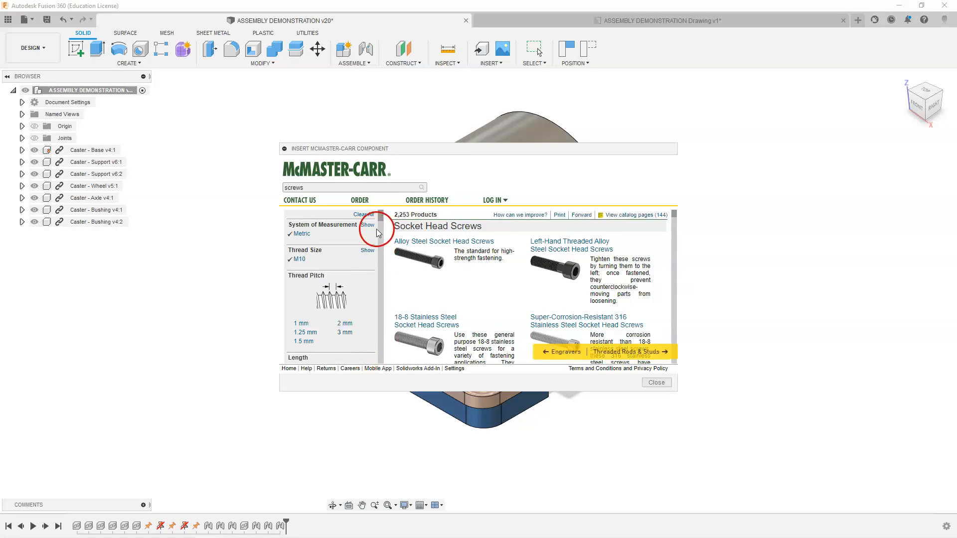
- Narrow the M10 screws to 18 mm length, socket head type and stainless steel material
left_click_drag(381, 217, 383, 227)
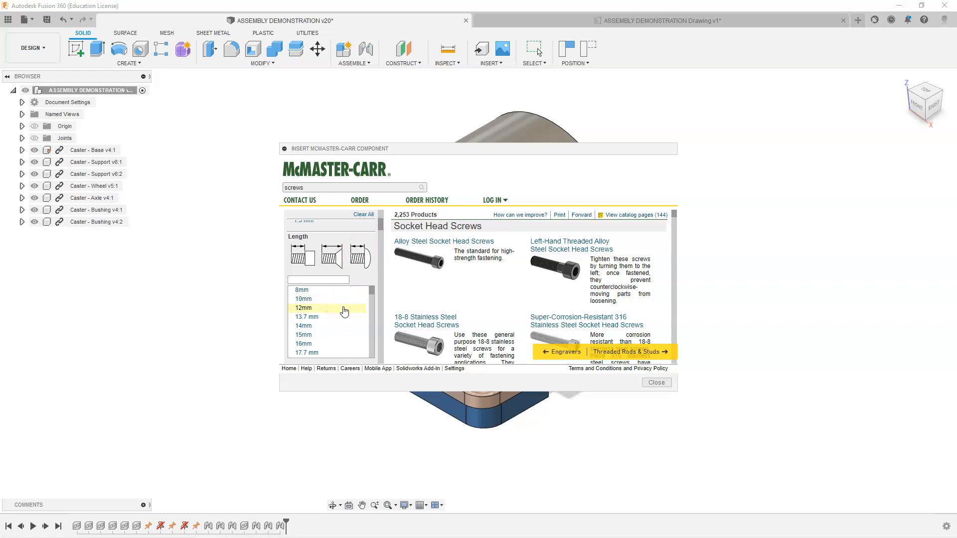
left_click_drag(371, 289, 371, 294)
left_click(304, 324)
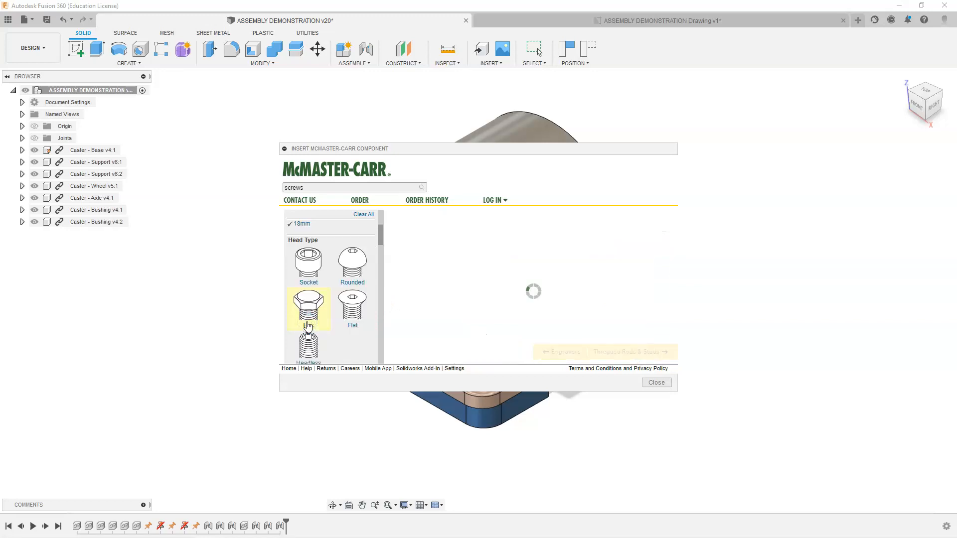
left_click(311, 269)
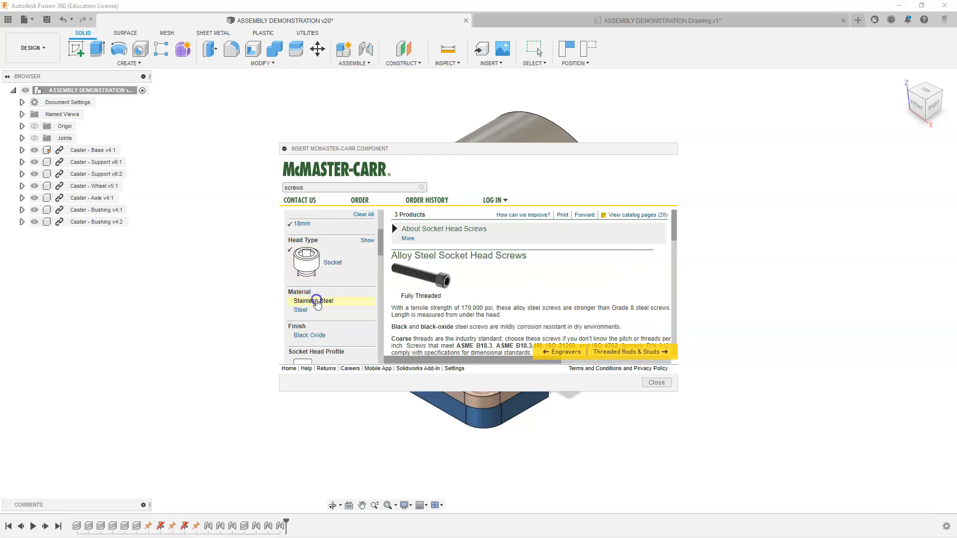
left_click(316, 301)
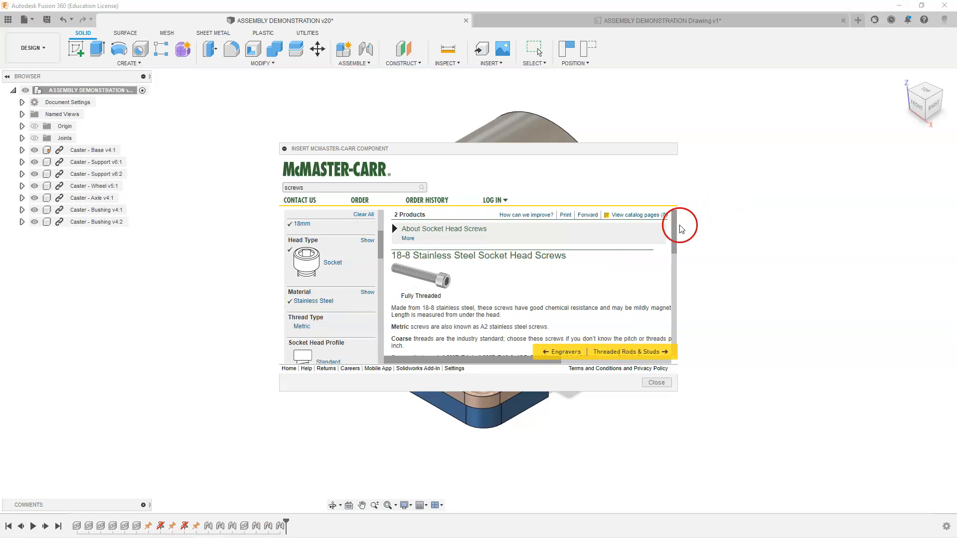
- Insert the 18-8 stainless steel socket head screw 91292A046 into the assembly as a 3-D STEP model
mouse_move(676, 226)
left_mouse_down()
mouse_move(668, 290)
mouse_move(668, 228)
mouse_move(658, 269)
mouse_move(664, 319)
mouse_move(671, 232)
left_mouse_up()
left_click_drag(517, 359, 554, 359)
scroll(560, 331, "down", 2)
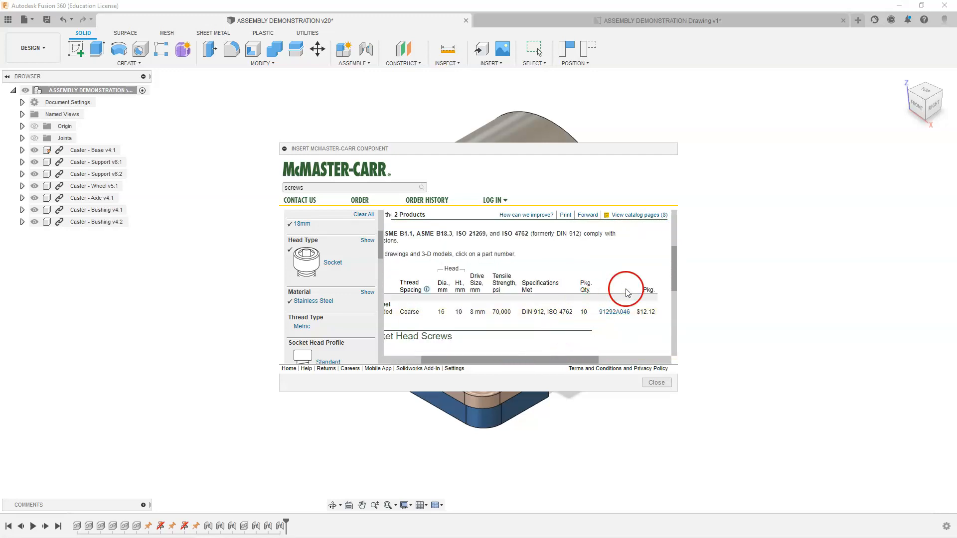
left_click_drag(528, 359, 557, 353)
left_click(560, 312)
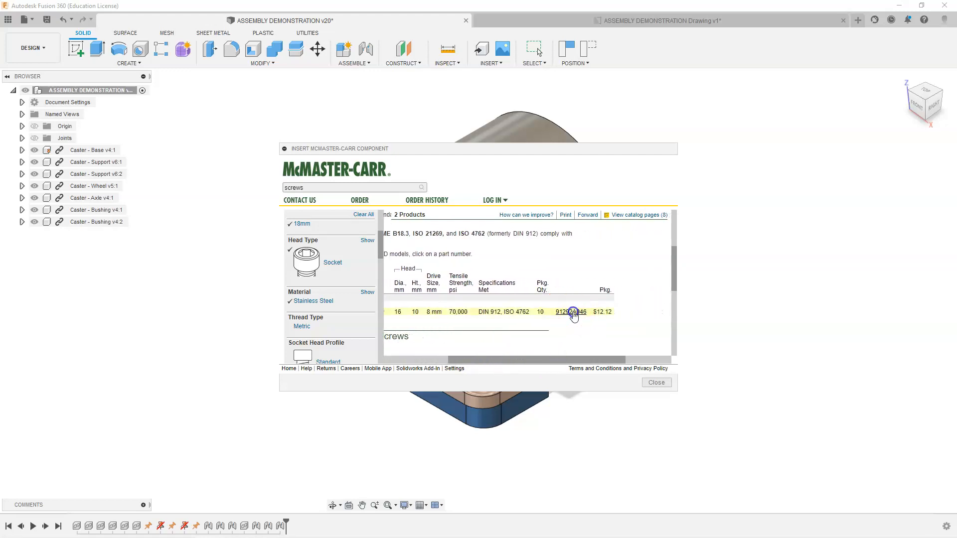
left_click(572, 313)
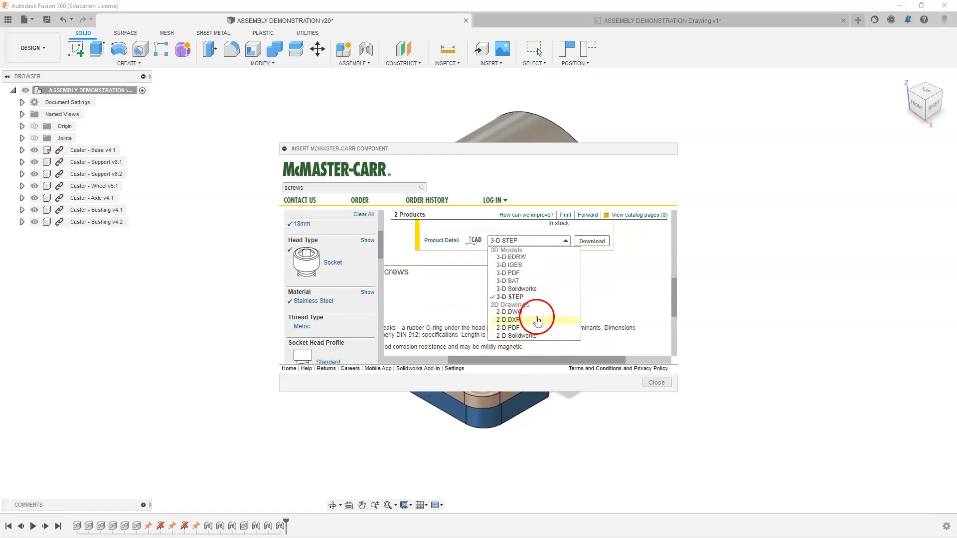
left_click(514, 297)
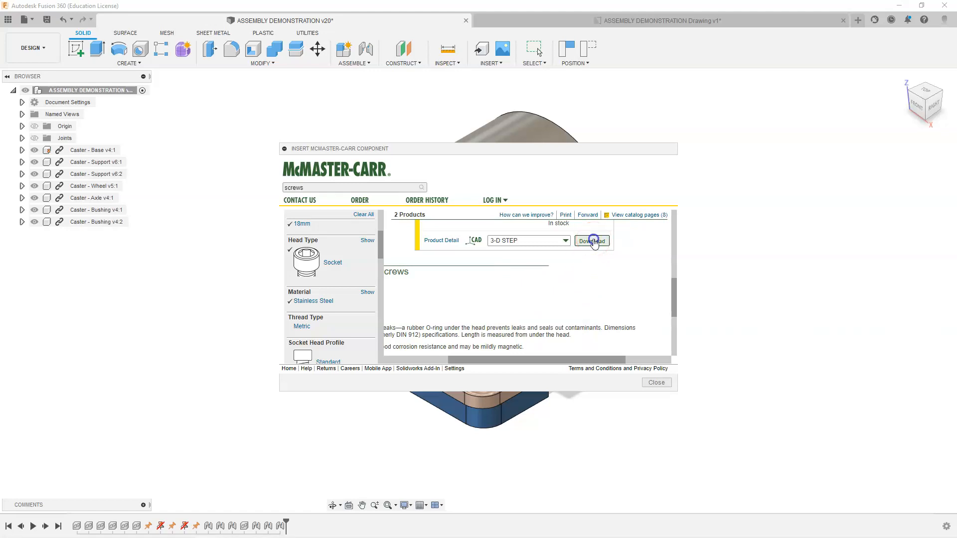
left_click(724, 306)
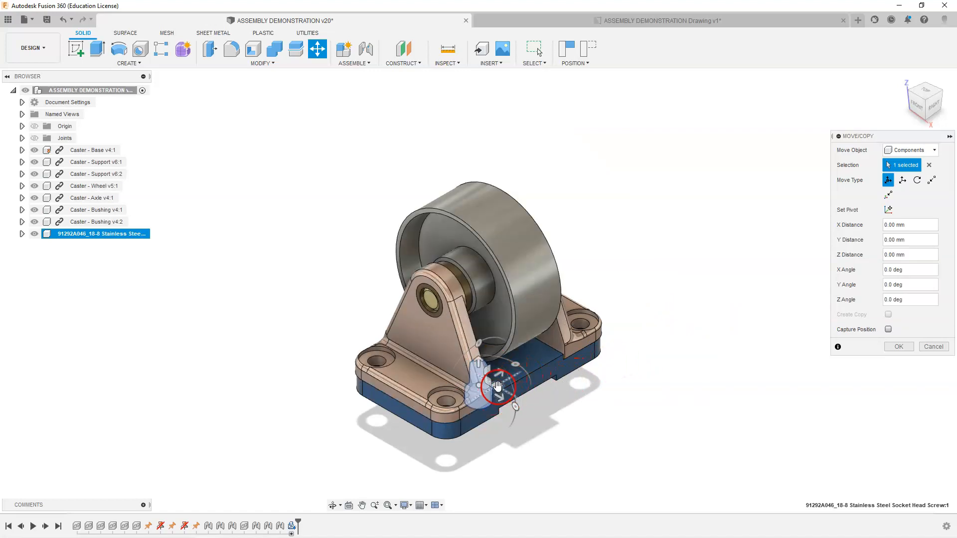
- Rotate the screw about -185° around Y and move it clear of the caster, about -72.5 mm in X and 75.85 mm in Y
left_click_drag(516, 407, 415, 356)
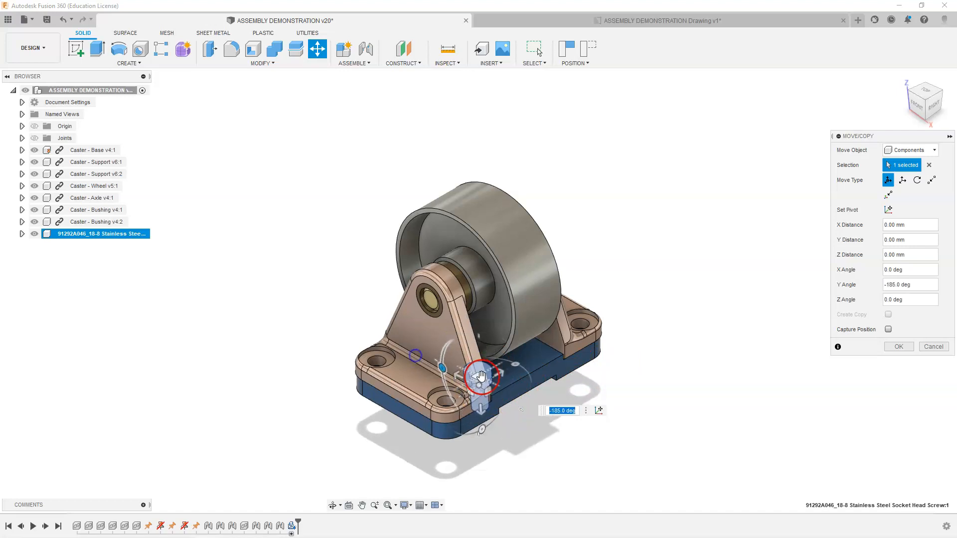
left_click_drag(478, 386, 657, 369)
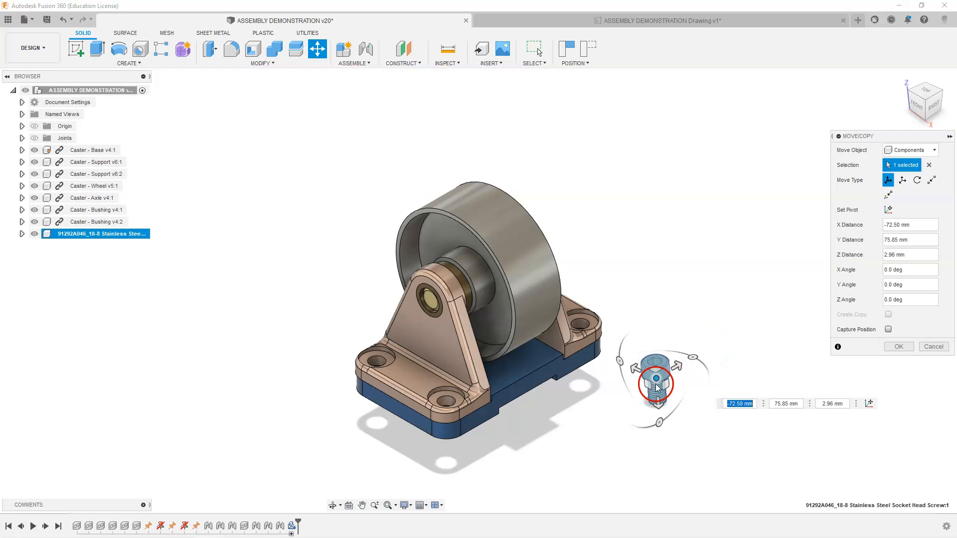
left_click(889, 345)
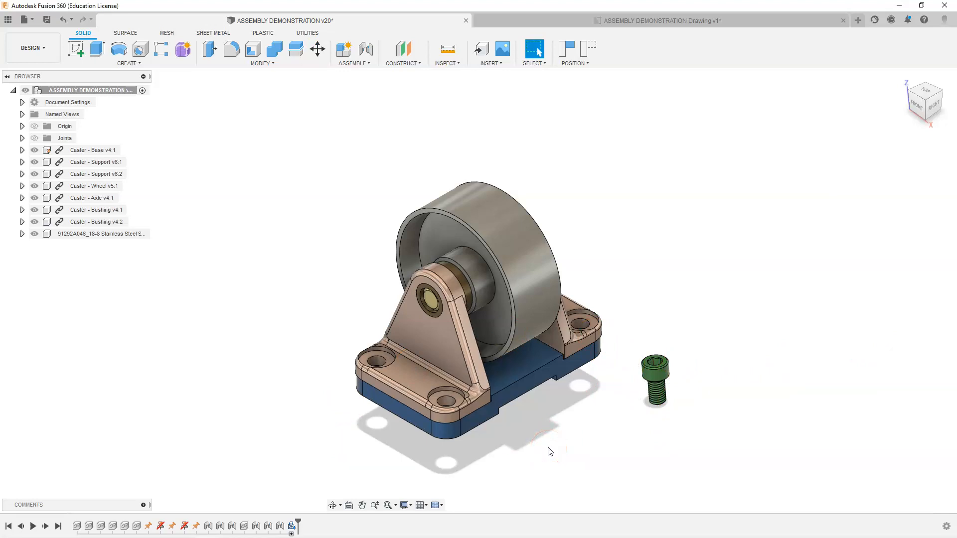
- Start a joint from the circular edge under the screw head to the hole edge in the front support's near counterbore
key("j")
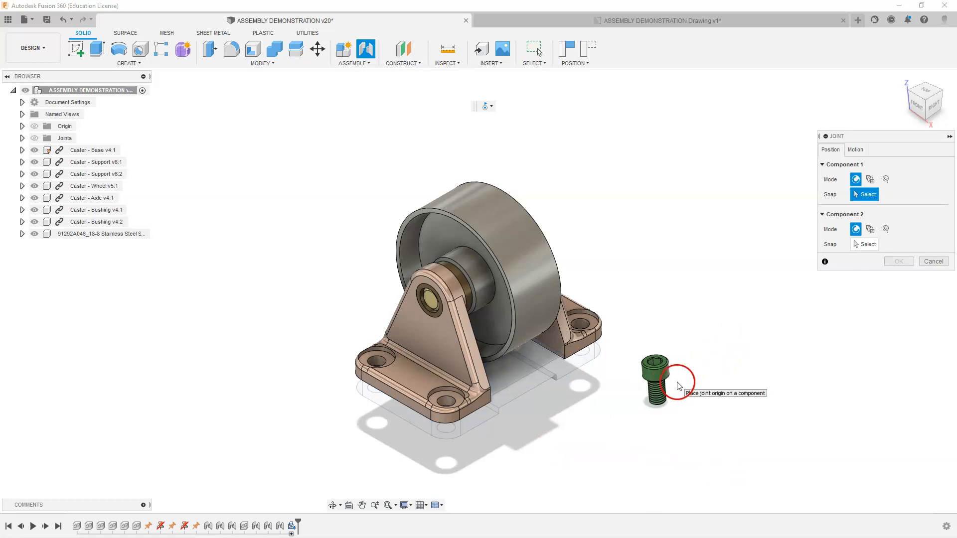
middle_click_drag(683, 385, 680, 349, "shift")
scroll(661, 384, "up", 8)
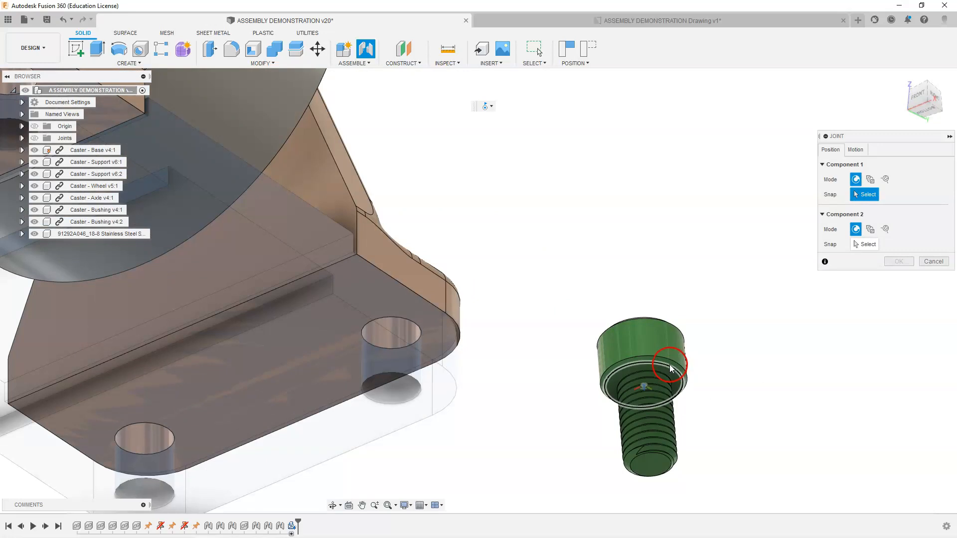
left_click(668, 366)
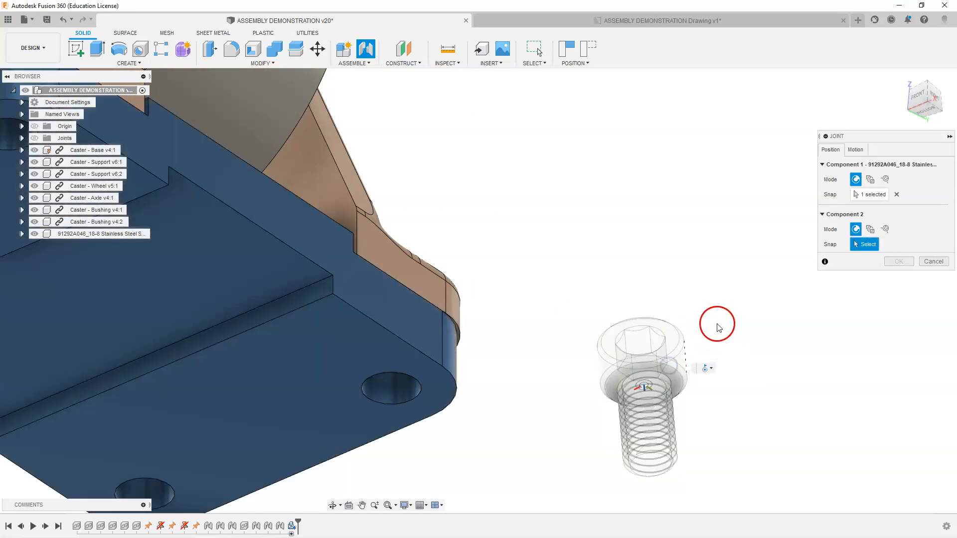
scroll(697, 314, "down", 6)
middle_click_drag(619, 335, 547, 388, "shift")
scroll(519, 358, "up", 6)
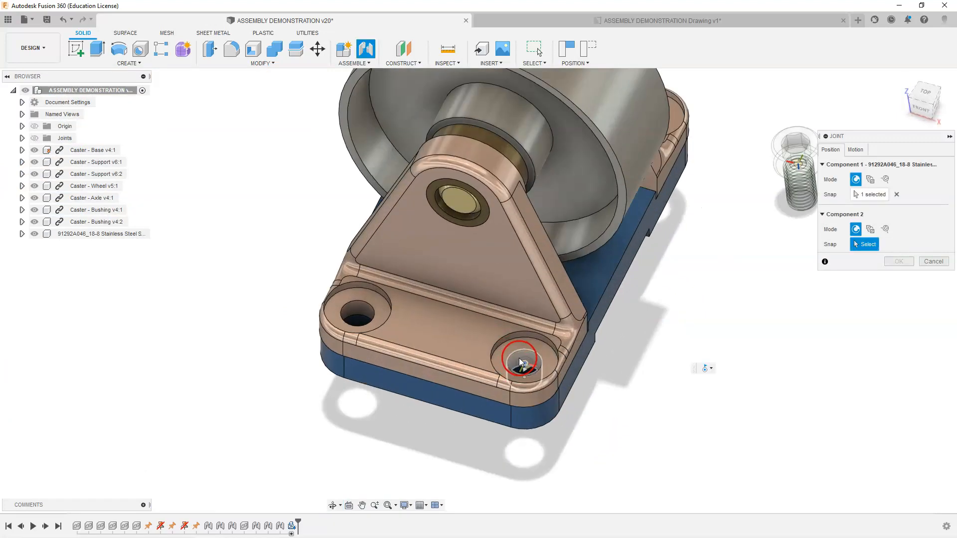
left_click(528, 346)
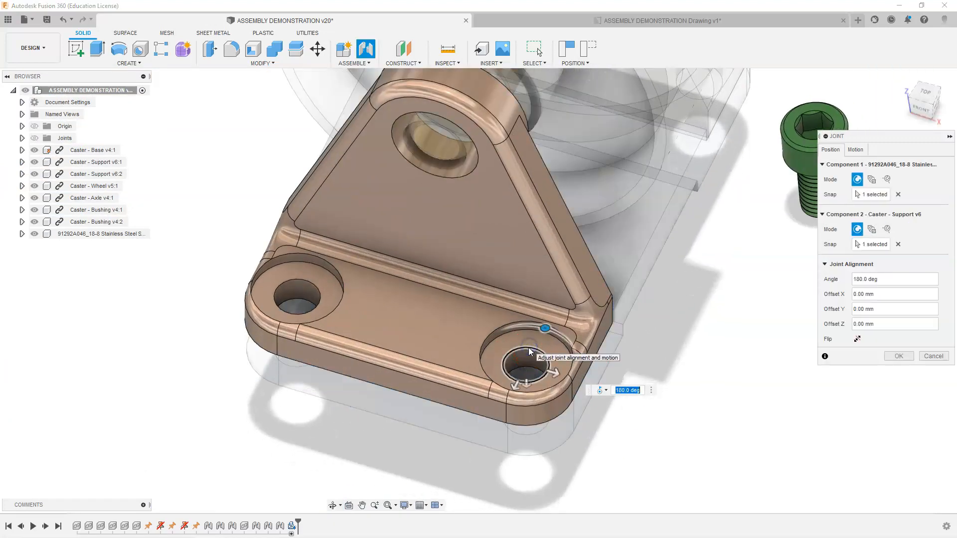
- Set the screw joint's motion type to Revolute and create the joint
middle_click_drag(700, 391, 664, 367, "shift")
left_click(855, 150)
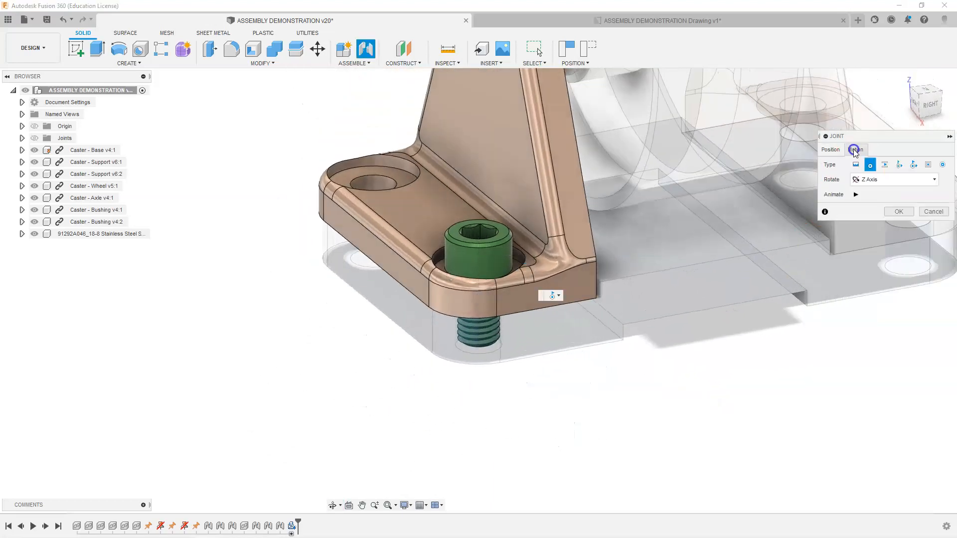
left_click(856, 164)
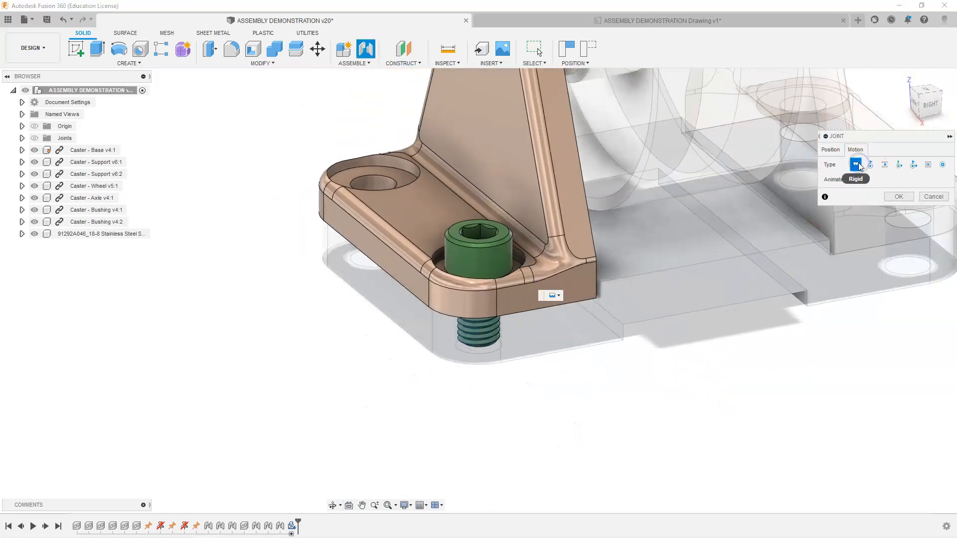
left_click(871, 165)
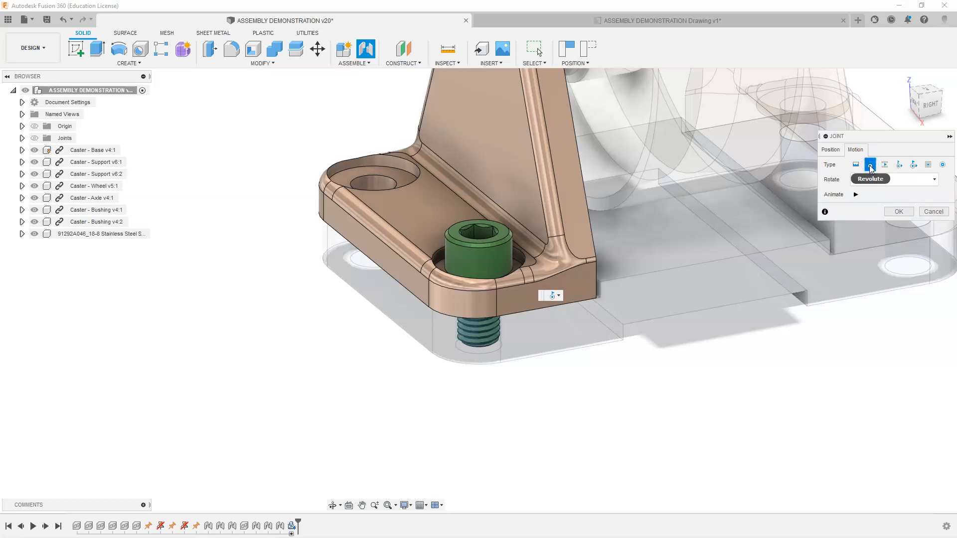
left_click(898, 211)
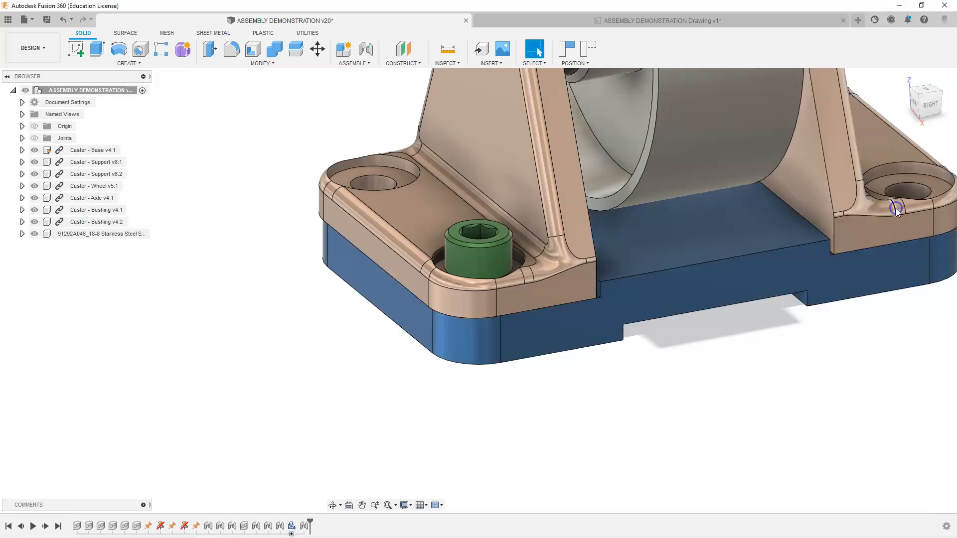
left_click(902, 79)
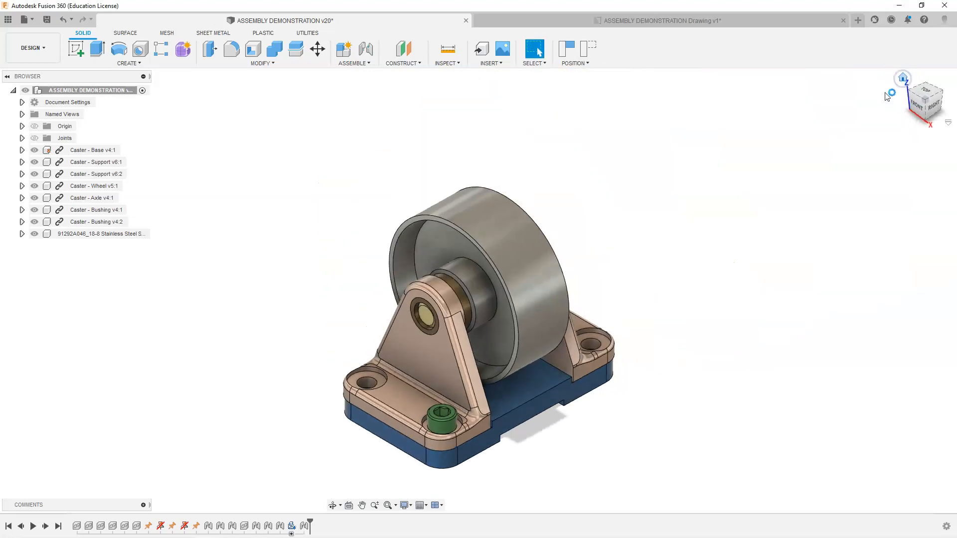
mouse_move(527, 422)
middle_mouse_down("shift")
mouse_move(524, 341)
mouse_move(536, 416)
middle_mouse_up("shift")
left_click(780, 169)
left_click(904, 79)
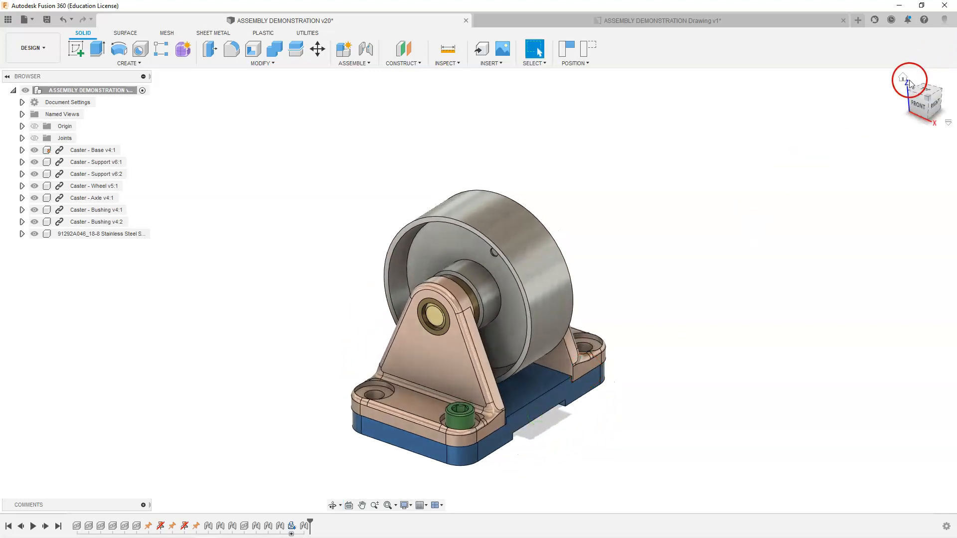
left_click(504, 328)
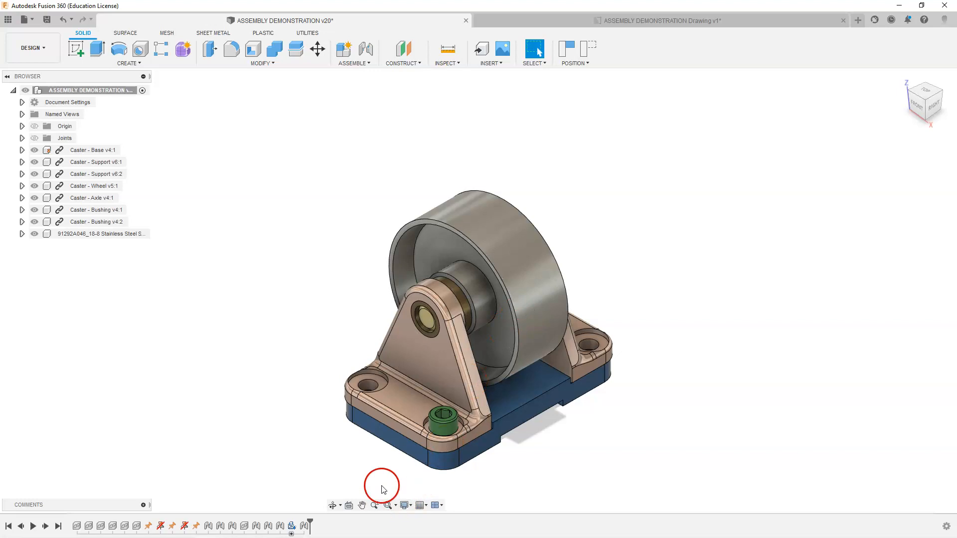
- Copy the socket head screw component and place the copy beside the front support, about 64.99, -39.14 and -25.84 mm in X, Y and Z
scroll(380, 481, "up", 3)
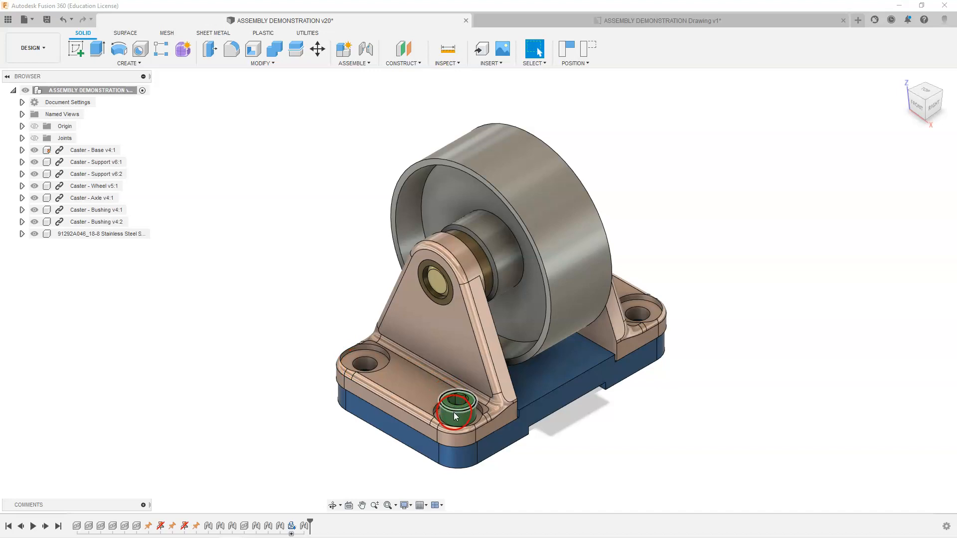
left_click(70, 236)
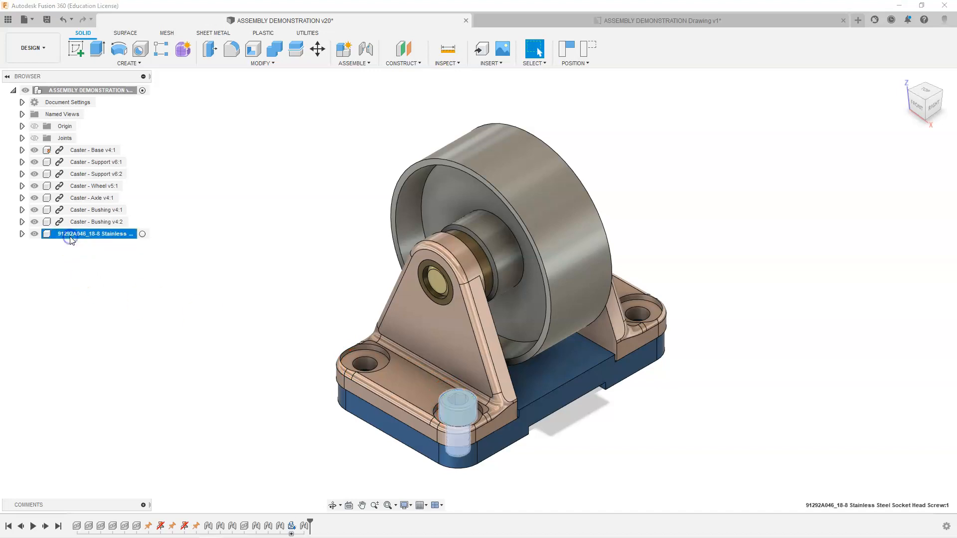
right_click(72, 241)
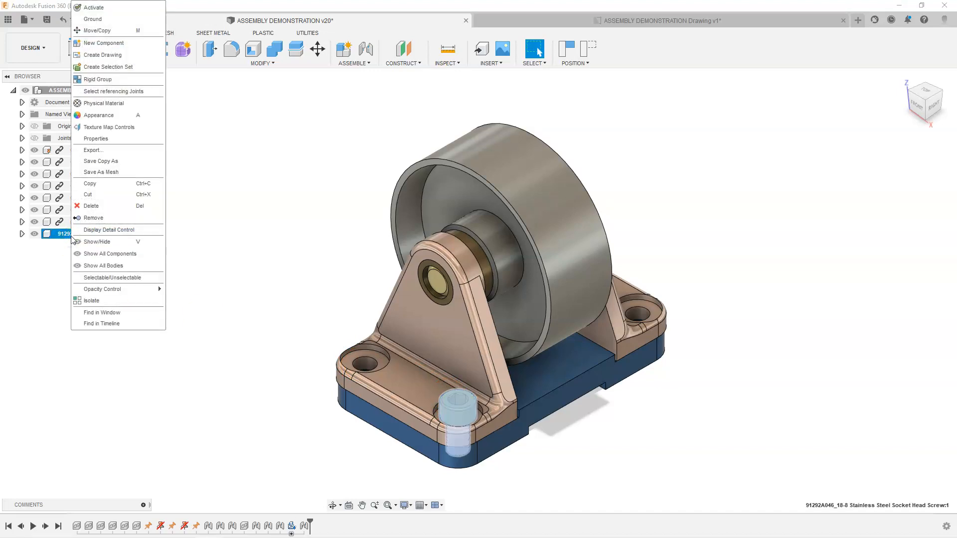
left_click(94, 31)
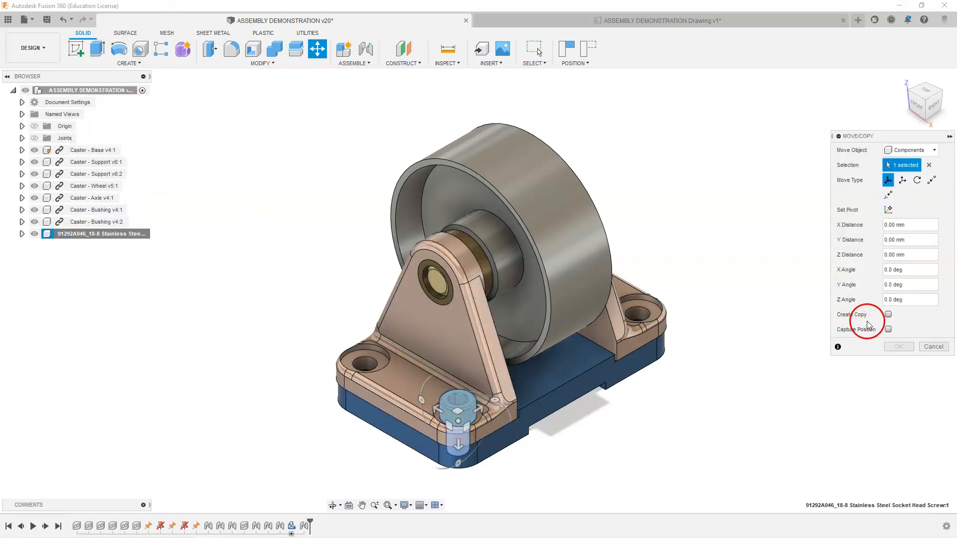
left_click(888, 313)
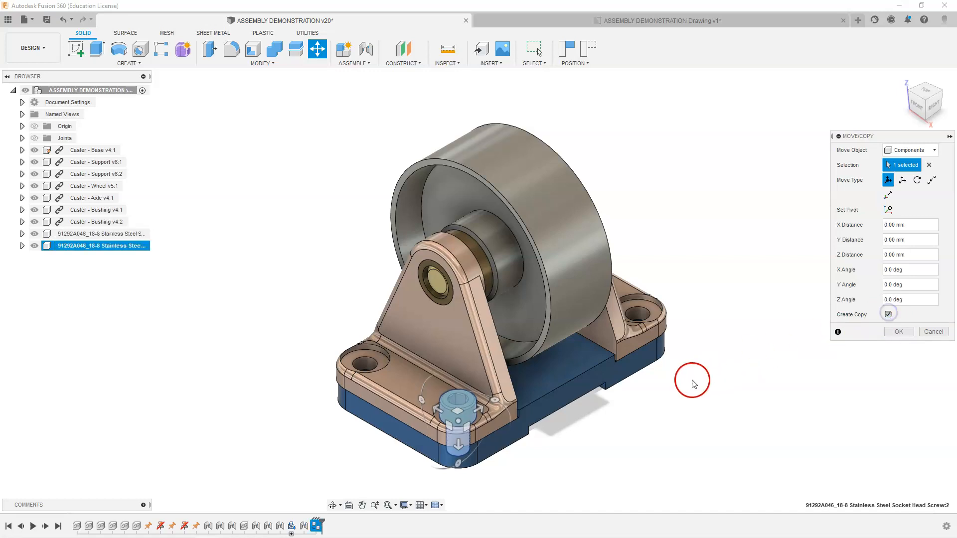
left_click_drag(458, 423, 307, 376)
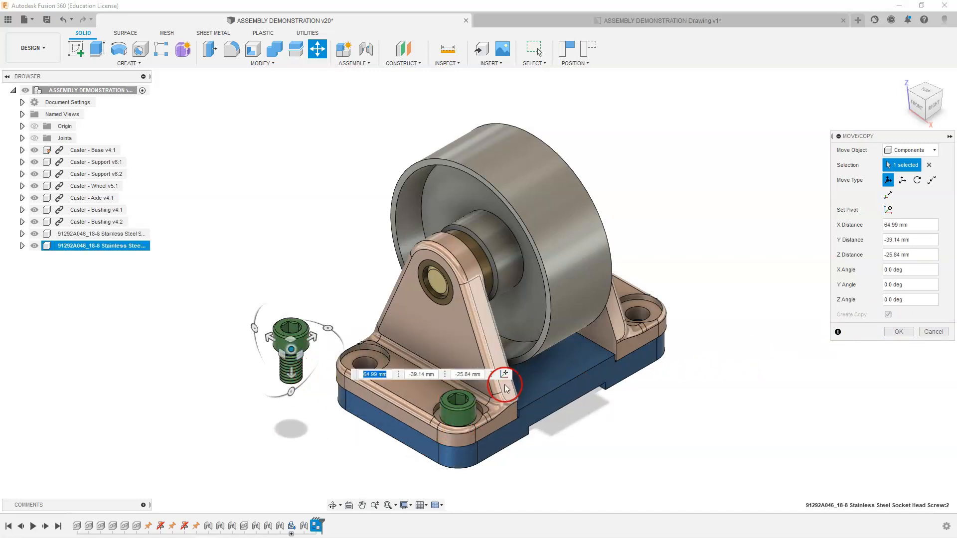
left_click(887, 332)
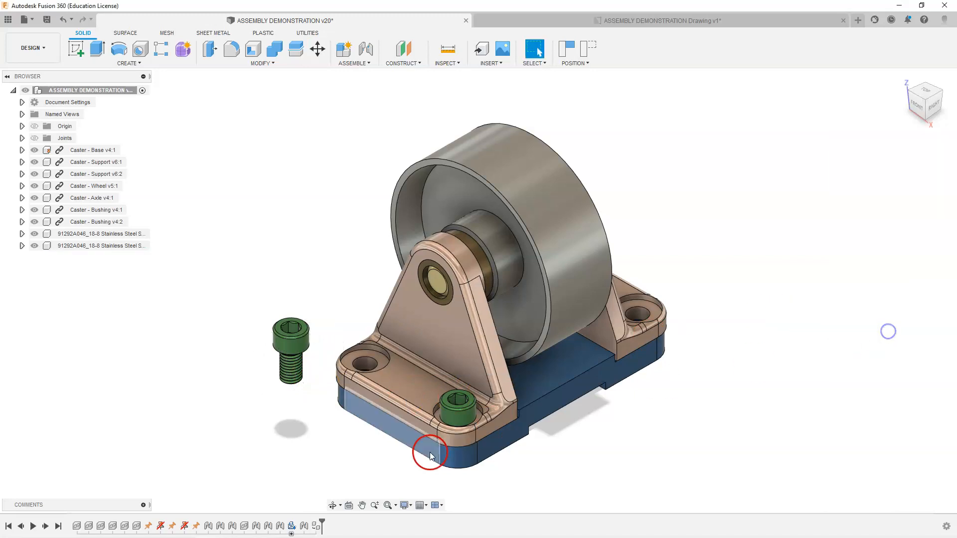
- Copy the free screw's body to beyond the rear support, about -108.83, 145.43 and -36.61 mm in X, Y and Z
left_click(457, 417)
left_click(315, 361)
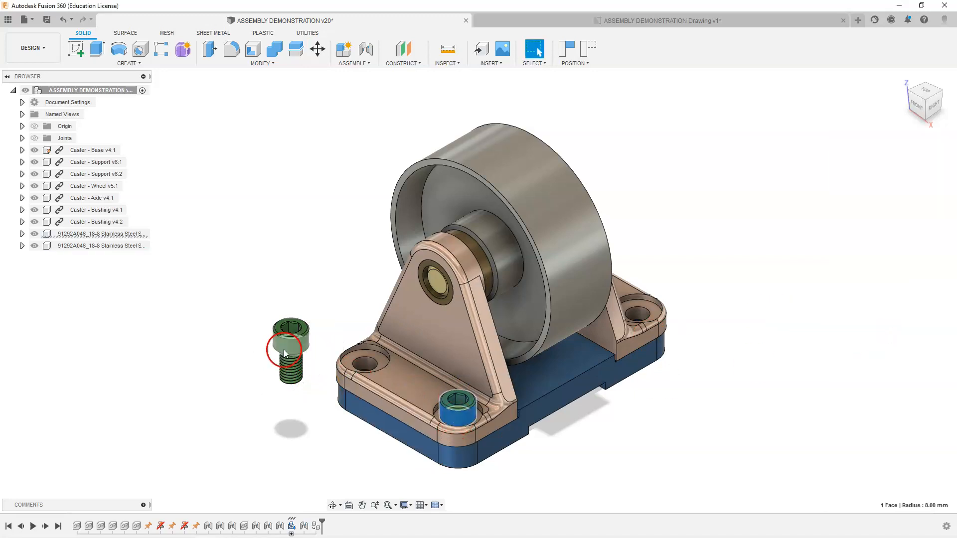
left_click_drag(316, 308, 250, 409)
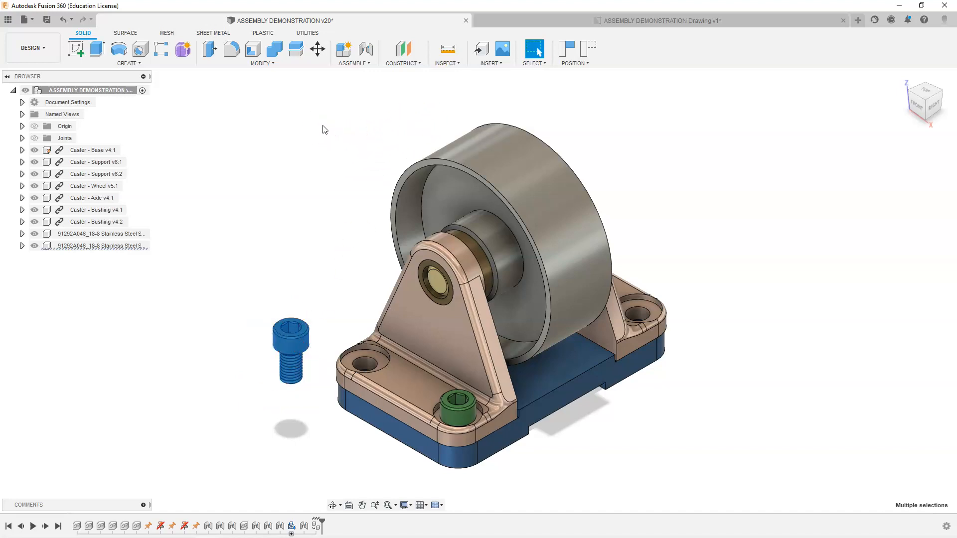
key("m")
left_click(878, 299)
left_click_drag(292, 345, 699, 243)
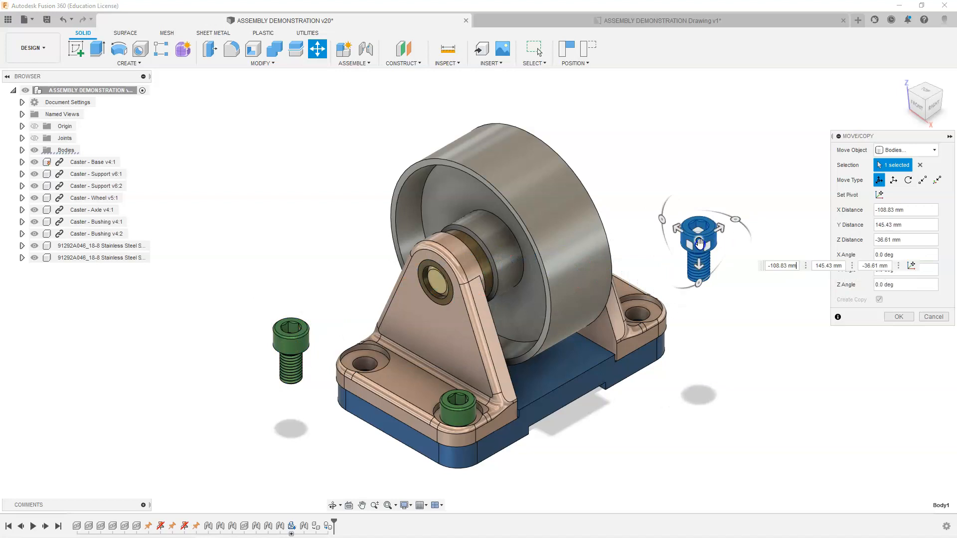
left_click(892, 316)
- Make another copy of the screw body beyond the rear support and place it closer to the wheel
left_click_drag(699, 297, 741, 199)
key("m")
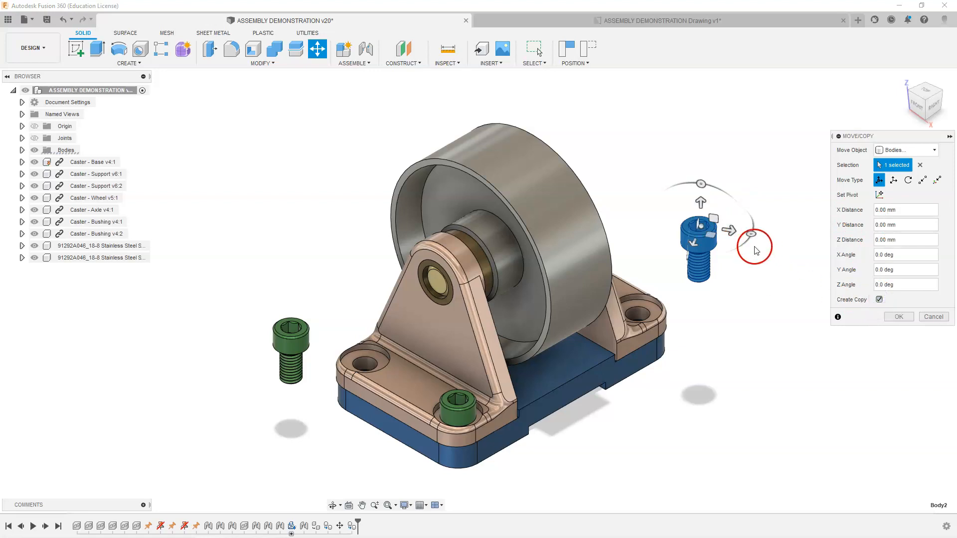
left_click_drag(701, 225, 618, 180)
left_click(897, 317)
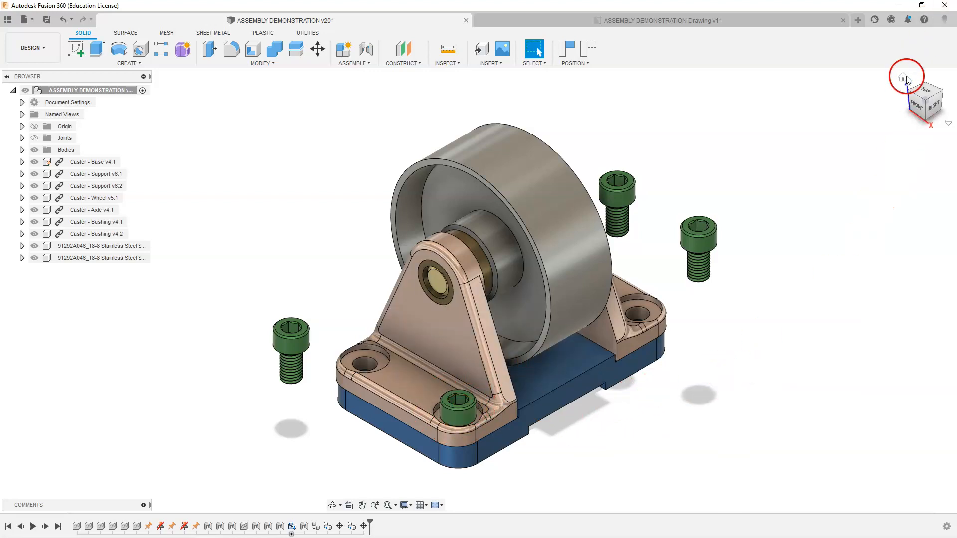
left_click(901, 78)
left_click(616, 279)
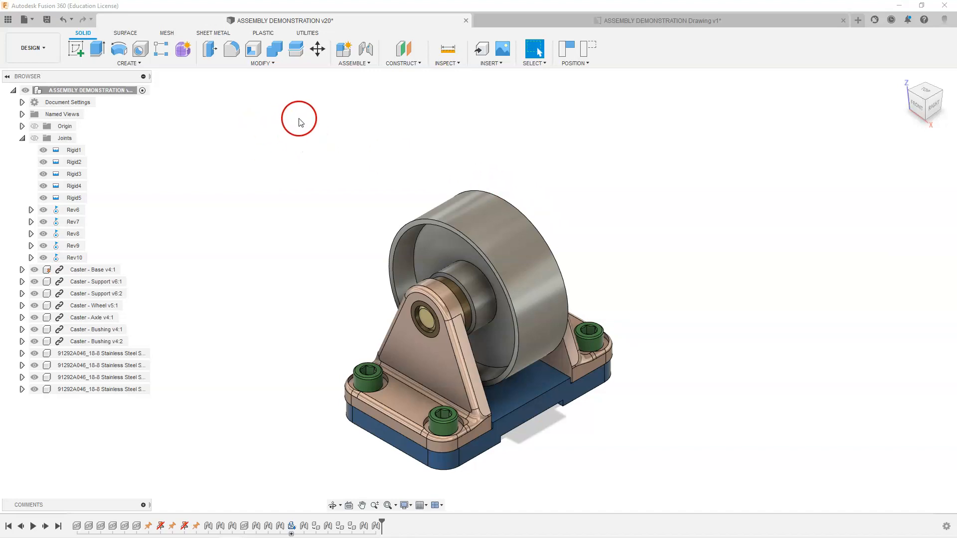
- Switch to the Animation workspace and enlarge the scale of the storyboard timeline
left_click(49, 48)
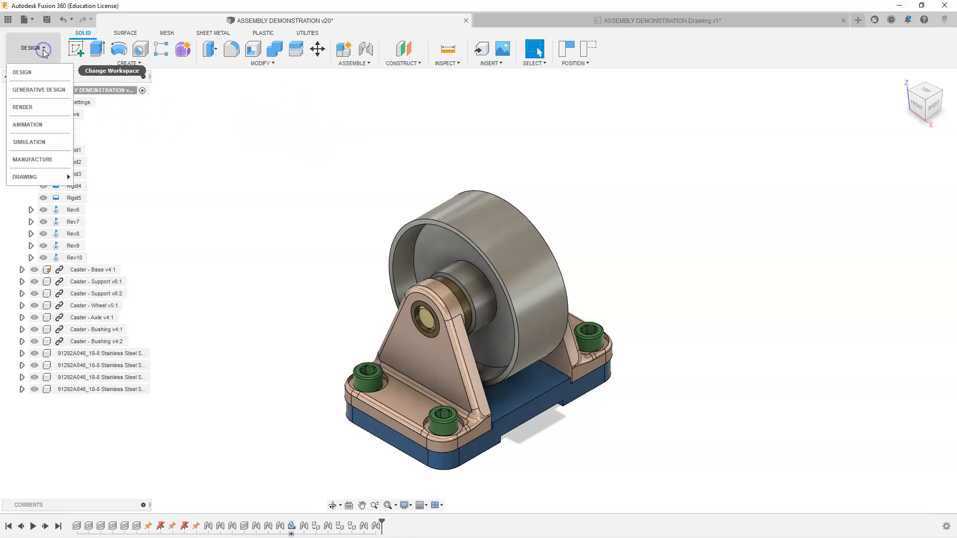
left_click(31, 125)
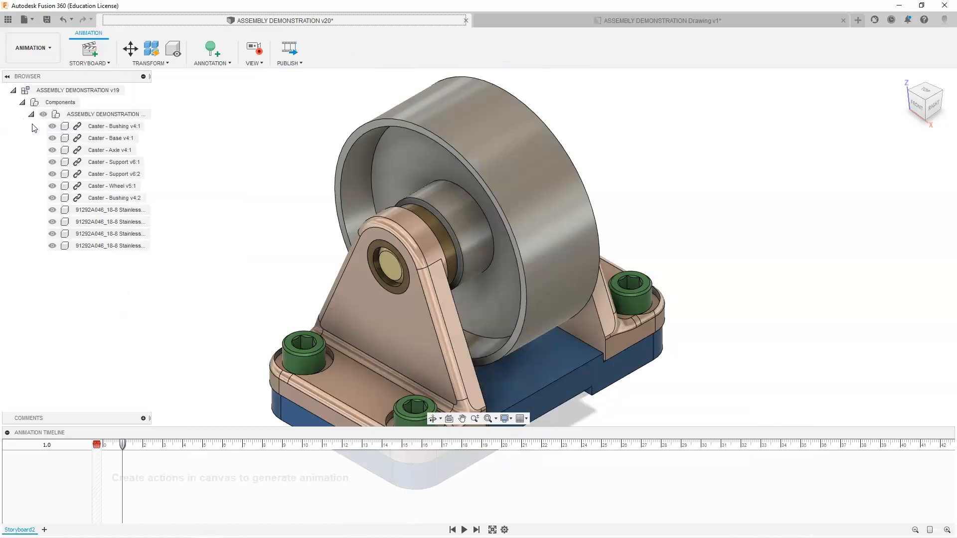
left_click(514, 136)
left_click(321, 172)
left_click(494, 380)
left_click_drag(929, 531, 932, 531)
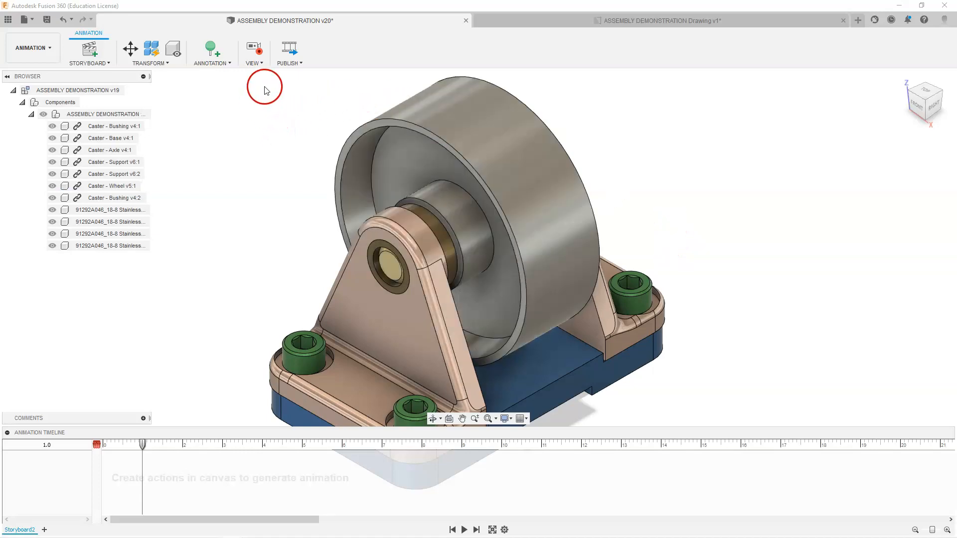
- Turn off the recording of view changes in the storyboard
left_click(255, 50)
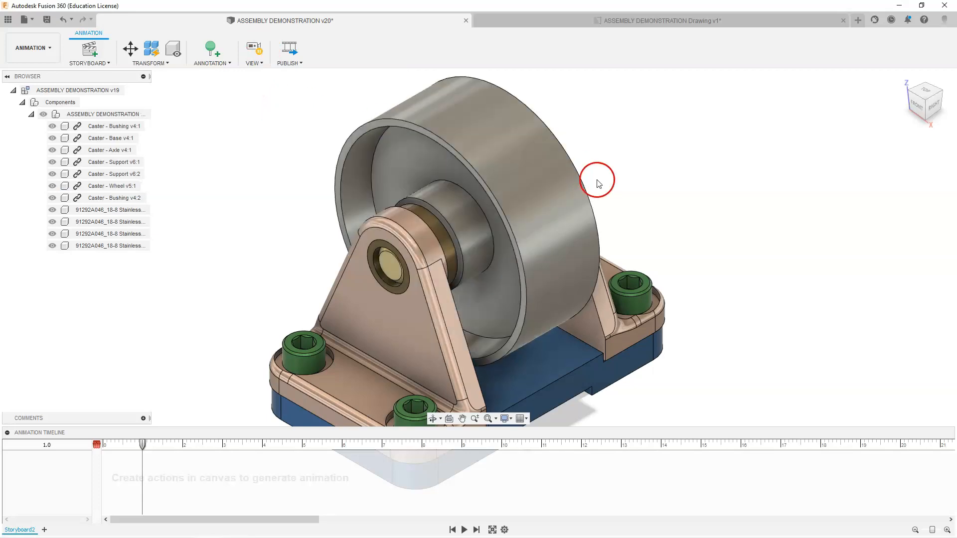
scroll(666, 183, "up", 3)
scroll(653, 201, "down", 5)
middle_click_drag(653, 201, 482, 385, "shift")
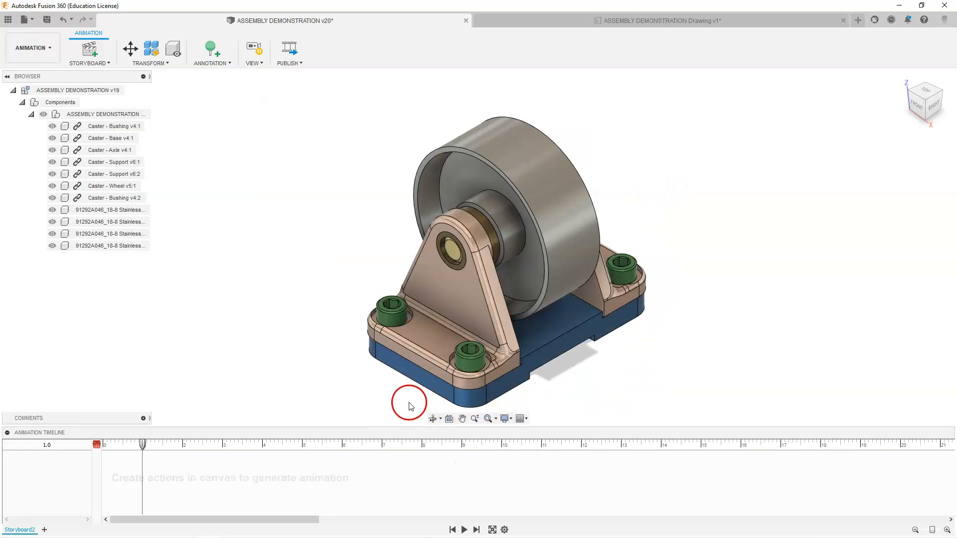
scroll(408, 396, "up", 1)
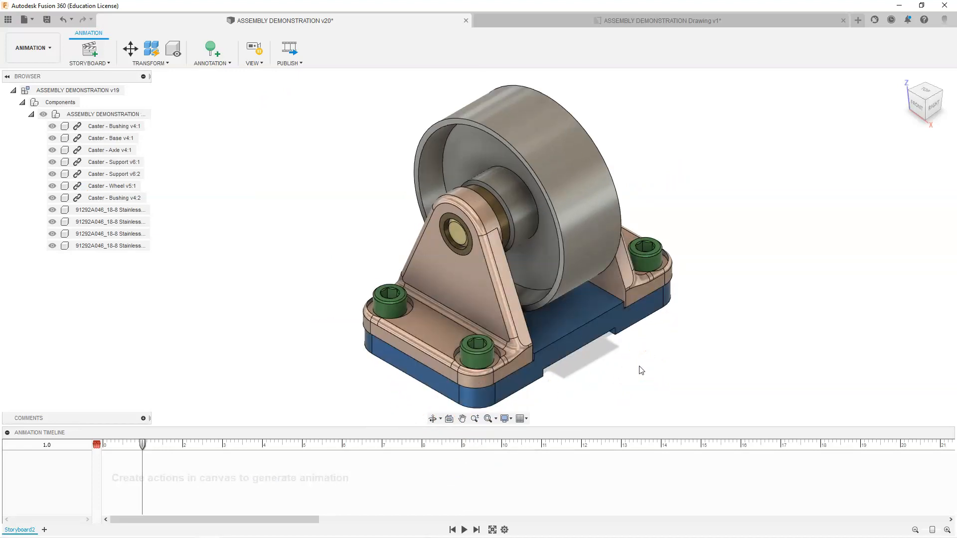
left_click(457, 180)
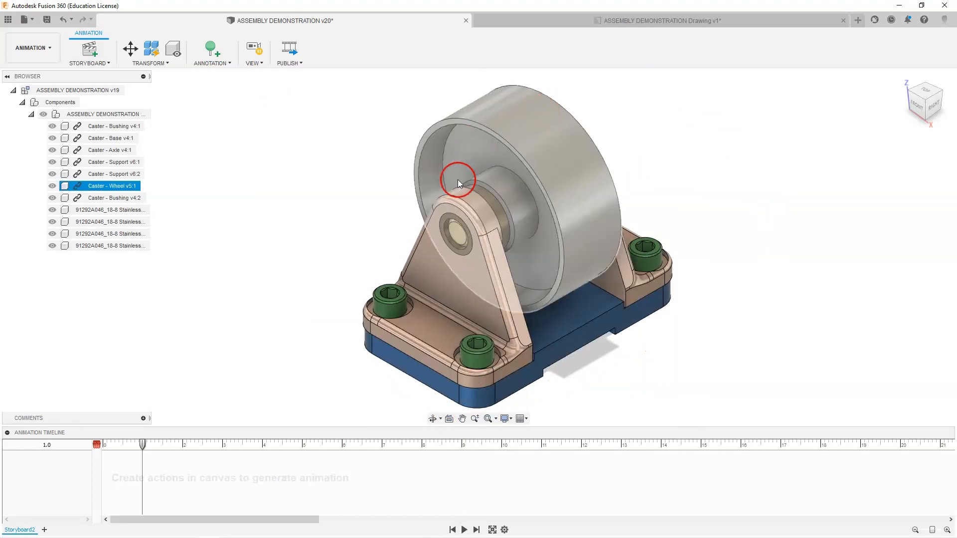
left_click(666, 308)
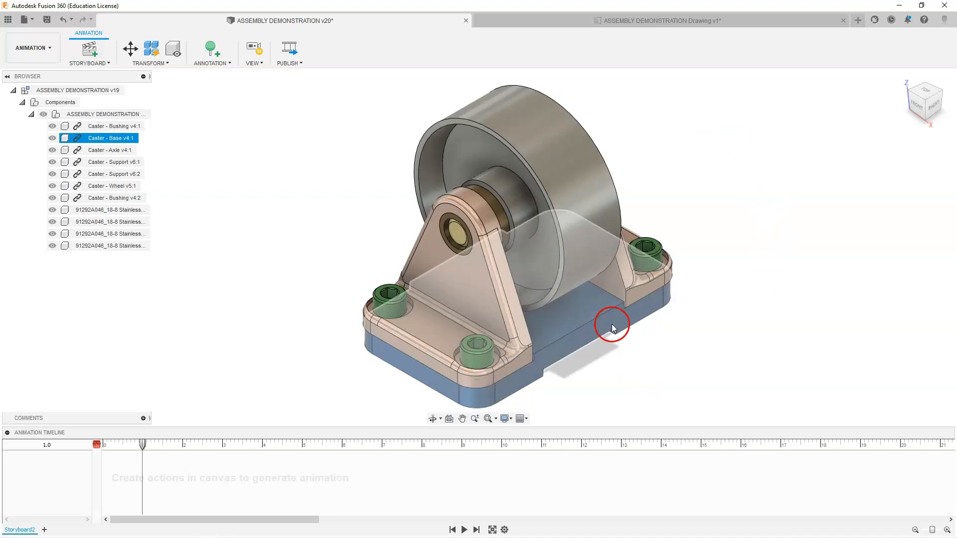
left_click(709, 302)
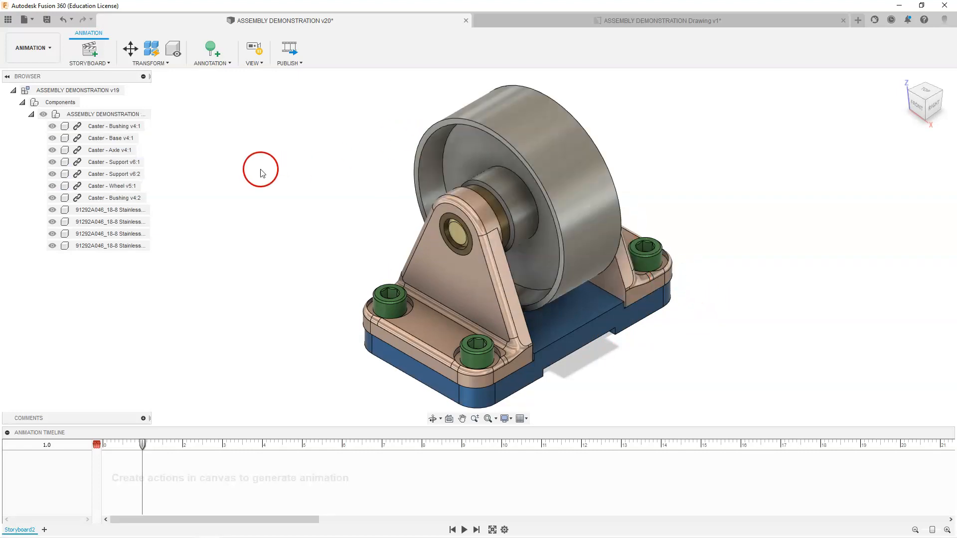
- Lift all components except Caster - Base off the base with a transform of -40 mm in Z
left_click(120, 126)
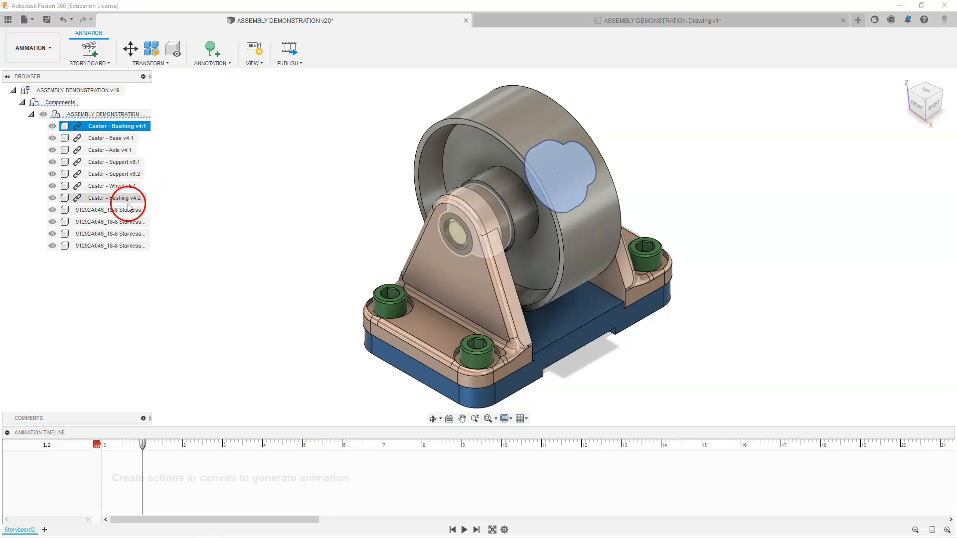
left_click(115, 247, "shift")
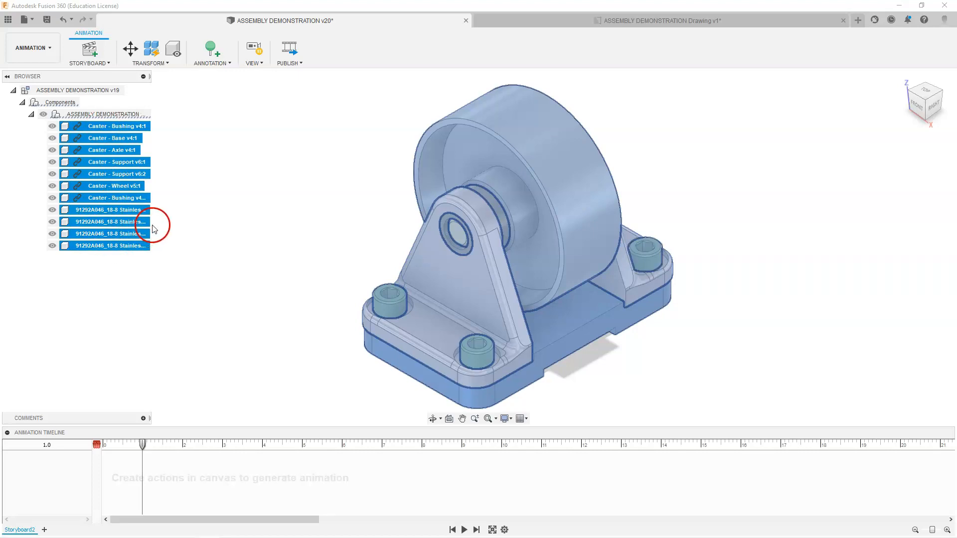
left_click(108, 141, "ctrl")
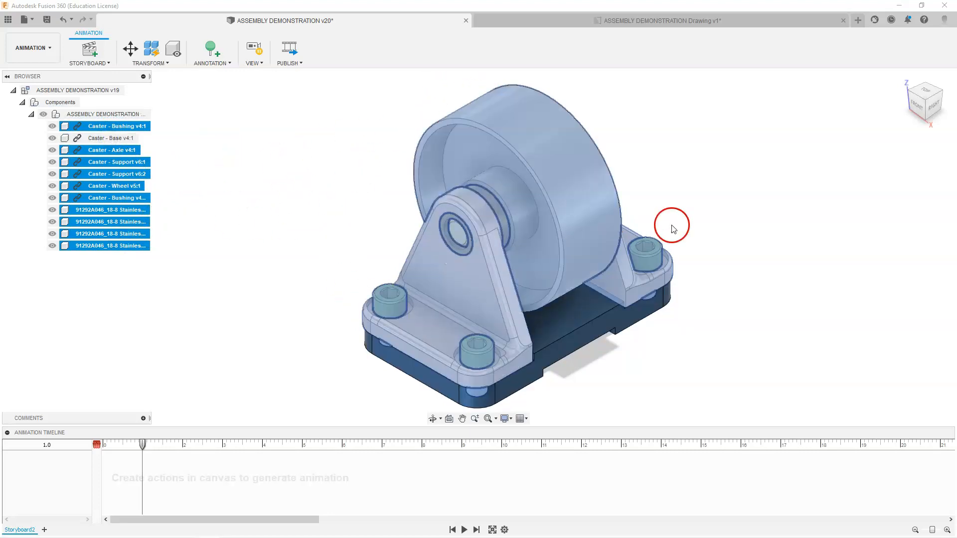
left_click(131, 50)
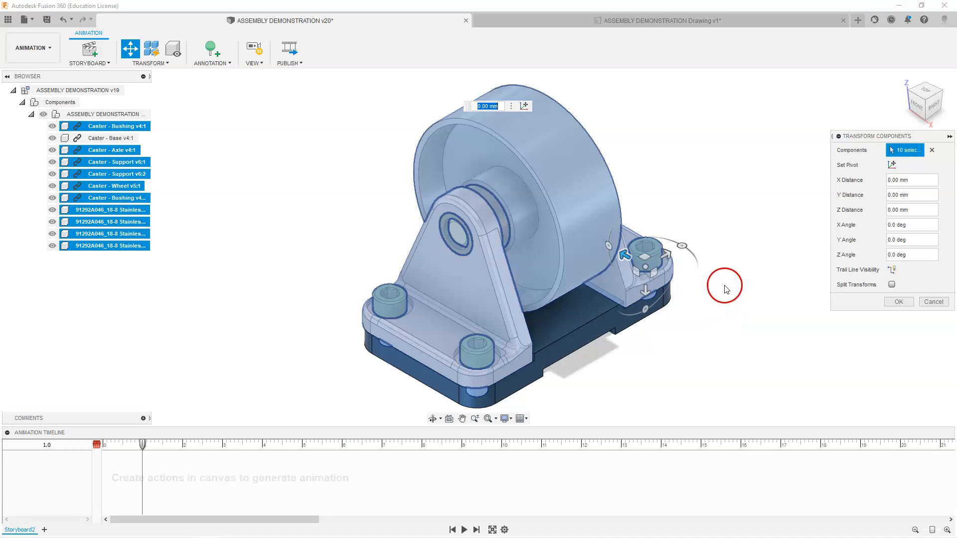
left_click(918, 108)
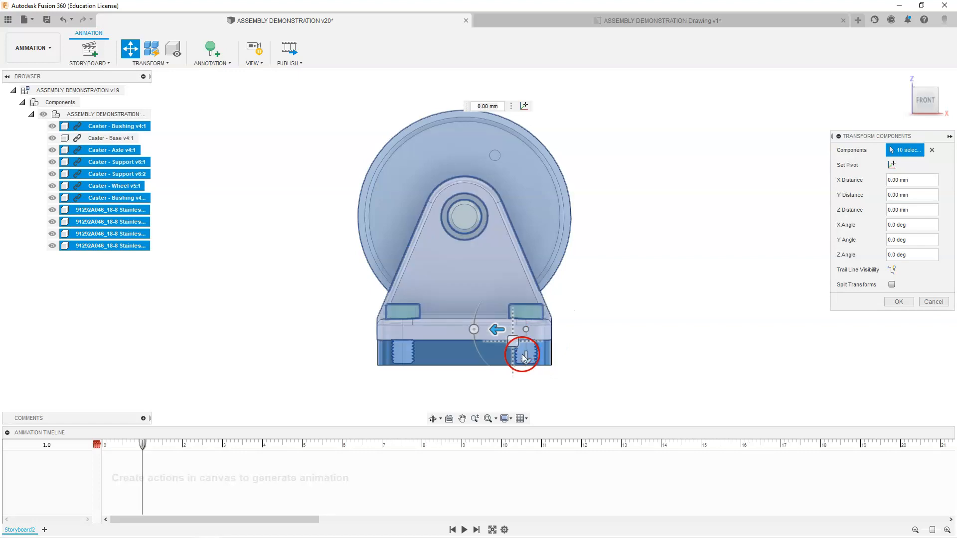
left_click_drag(525, 359, 526, 285)
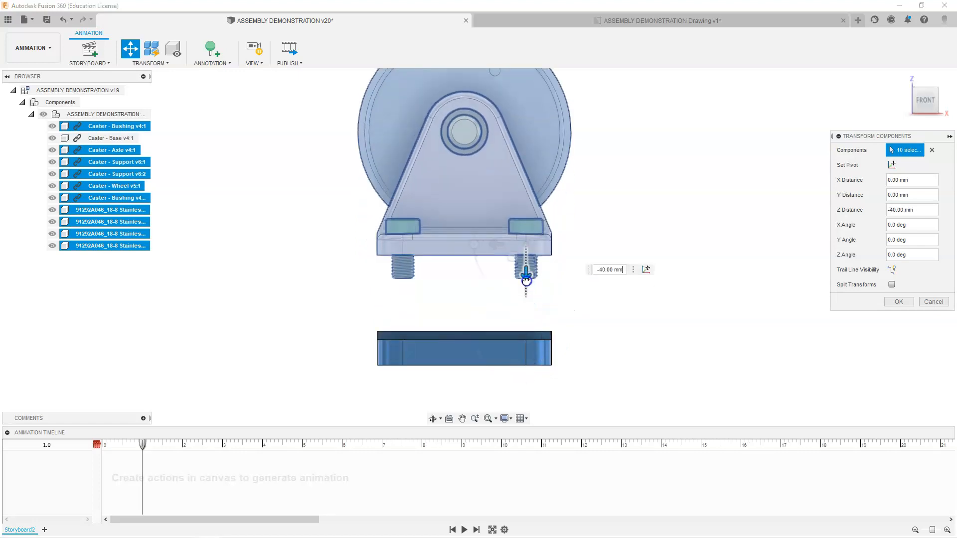
left_click_drag(526, 272, 526, 273)
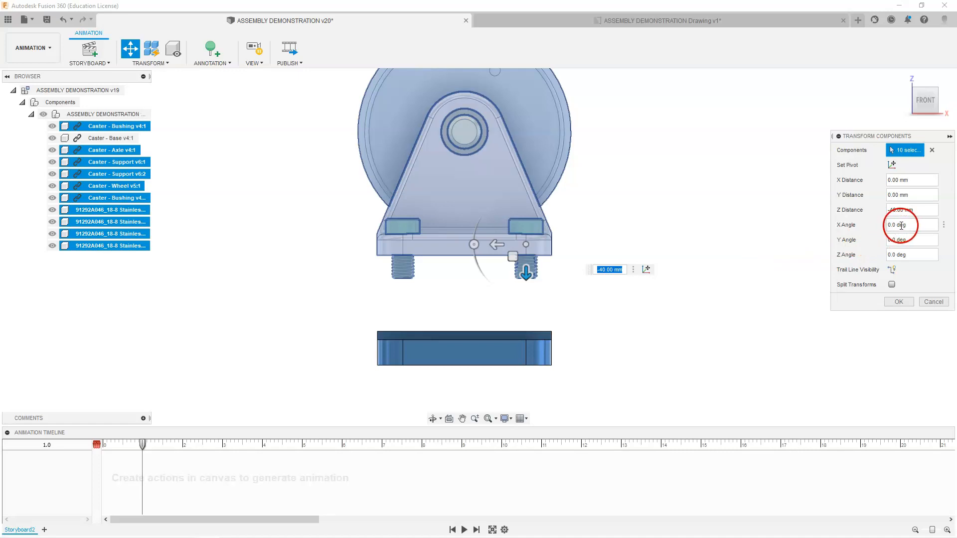
mouse_move(497, 244)
left_mouse_down()
mouse_move(452, 249)
mouse_move(497, 244)
left_mouse_up()
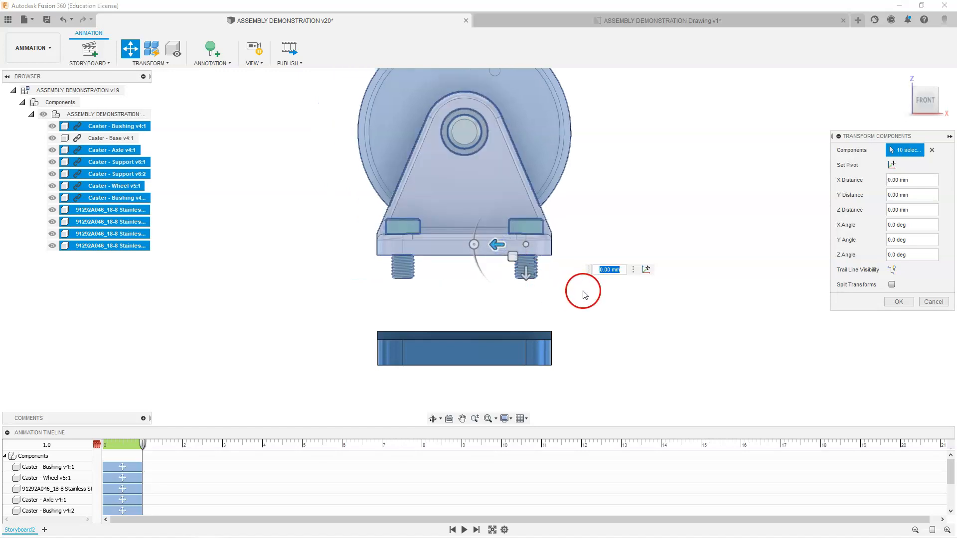
left_click(532, 341)
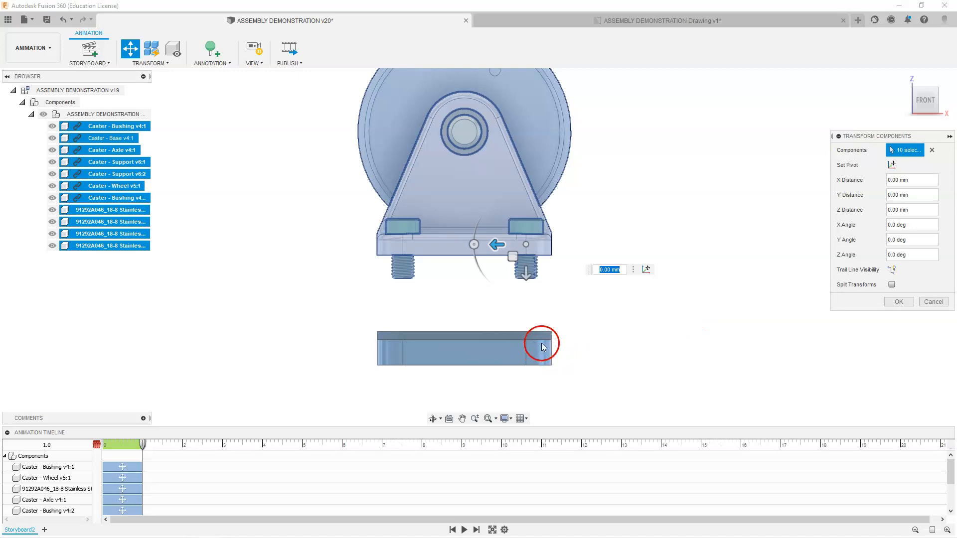
left_click(543, 348)
left_click(898, 302)
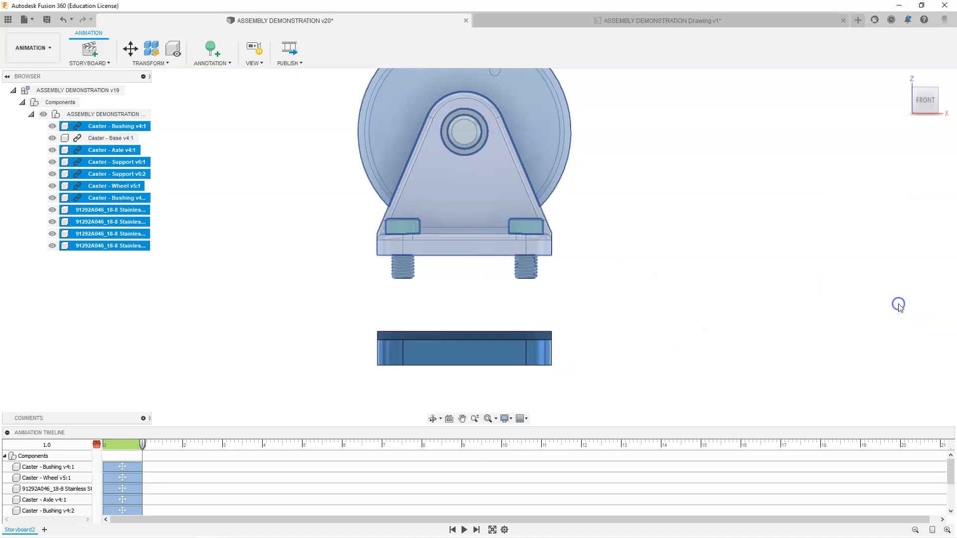
left_click(902, 78)
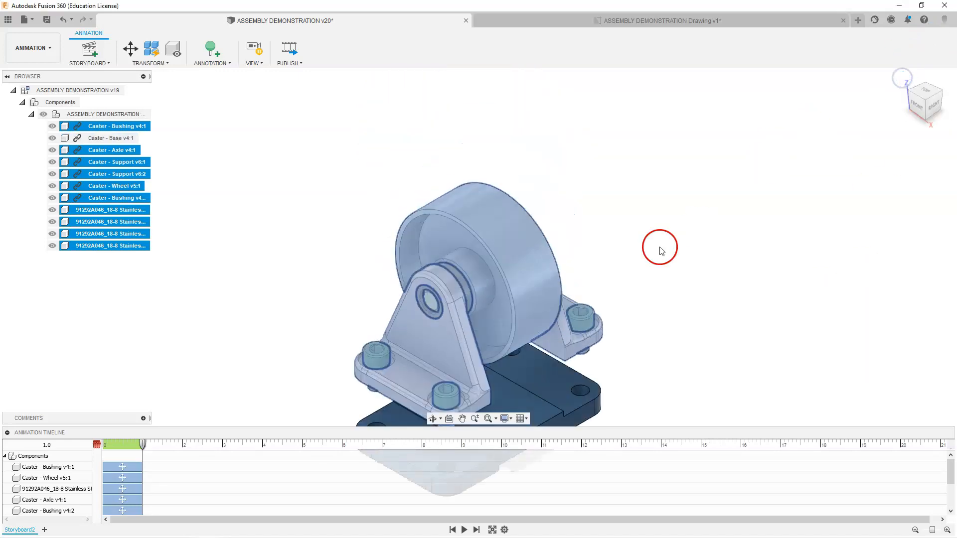
left_click(635, 208)
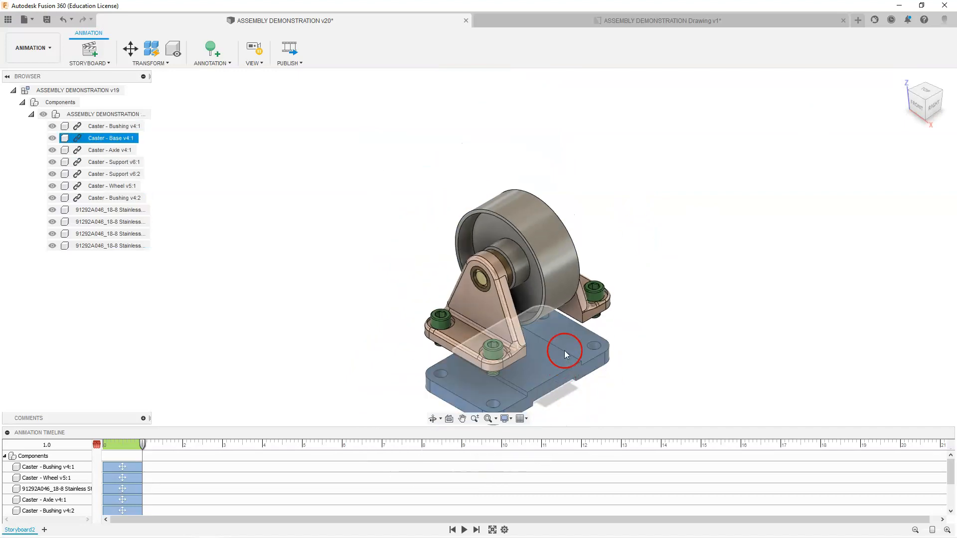
scroll(551, 391, "down", 1)
scroll(543, 399, "up", 4)
scroll(544, 401, "up", 2)
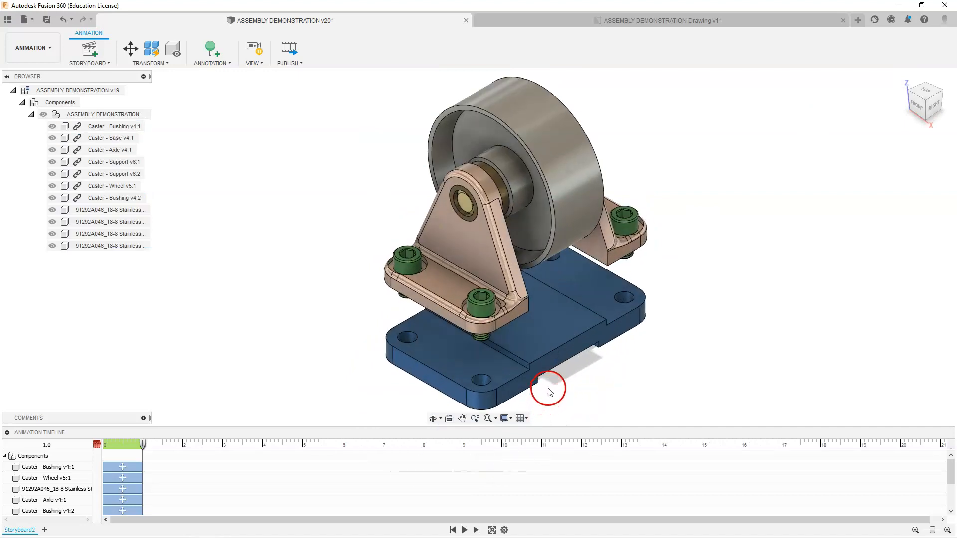
- Open the first move action of Caster - Bushing v4:1 for editing and review its distance and trail line visibility options
left_click(560, 344)
left_click(676, 270)
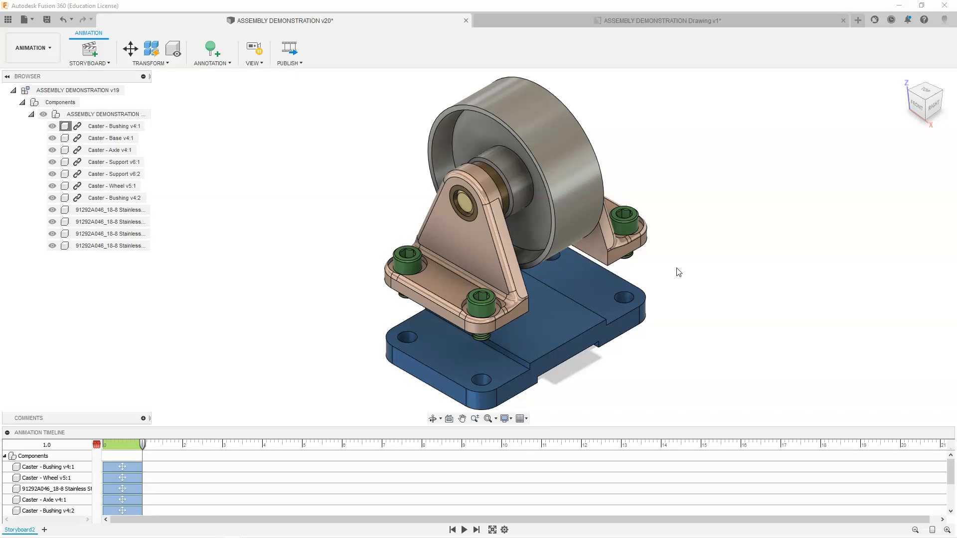
left_click(123, 468)
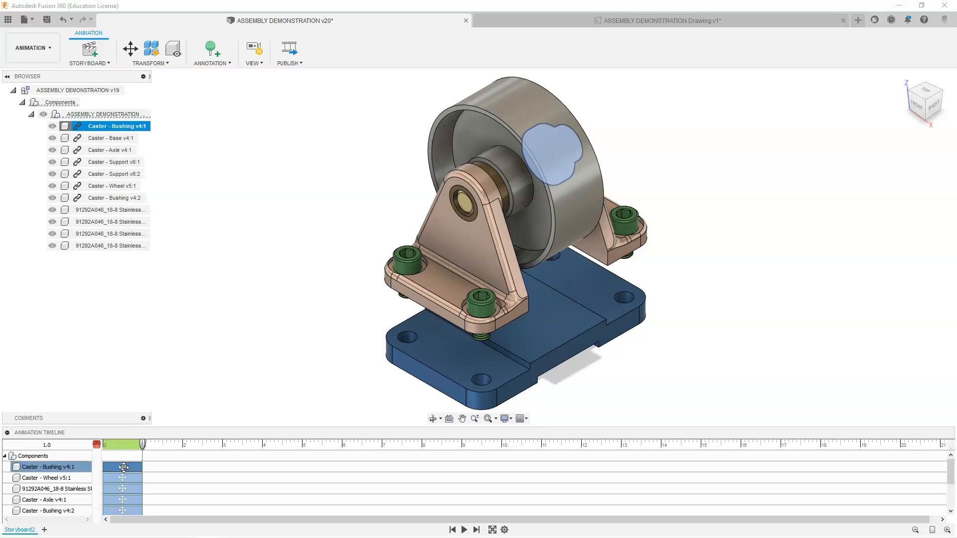
right_click(124, 468)
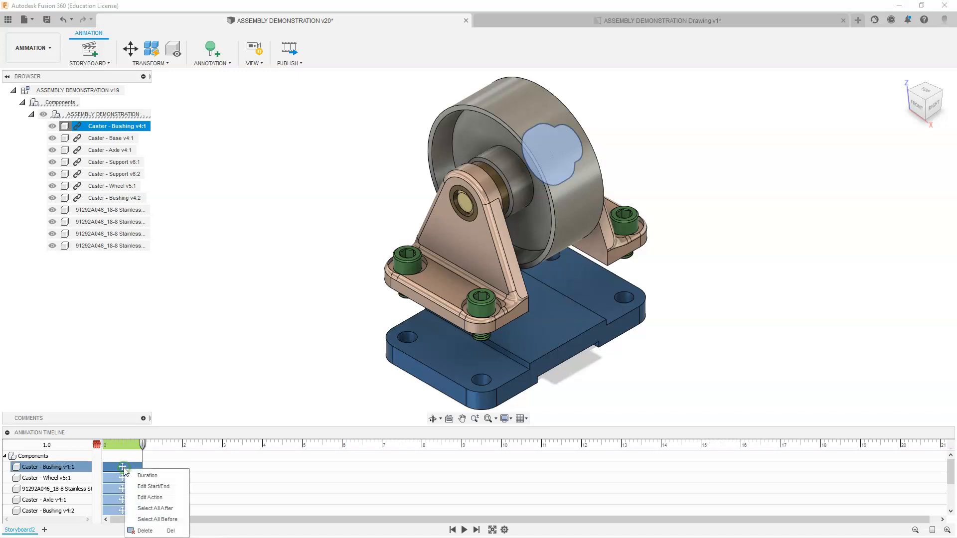
left_click(149, 497)
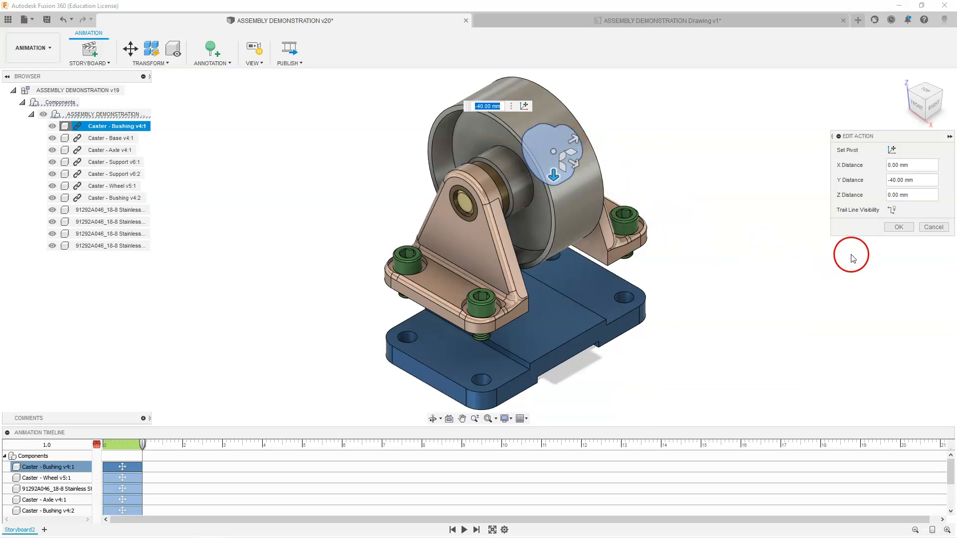
left_click(893, 226)
left_click(891, 209)
left_click(898, 227)
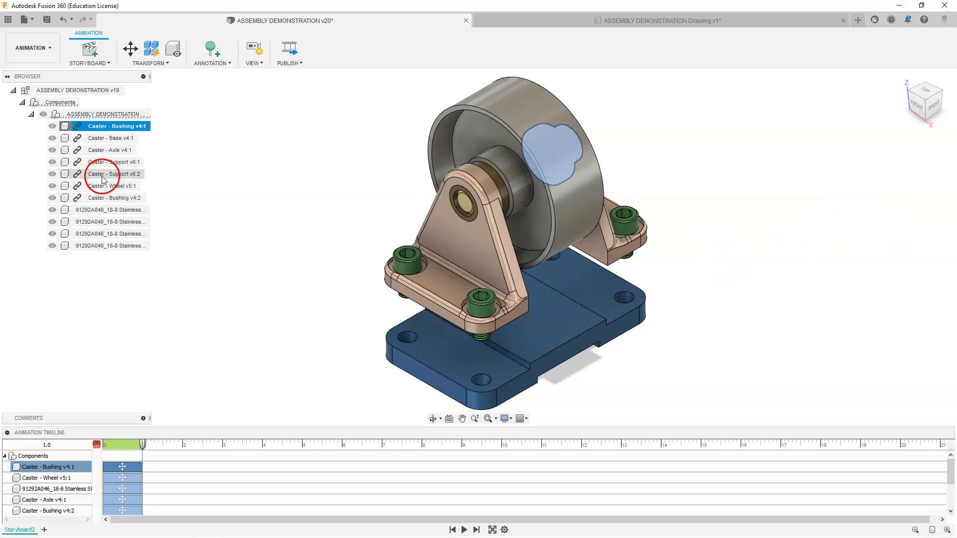
right_click(96, 130)
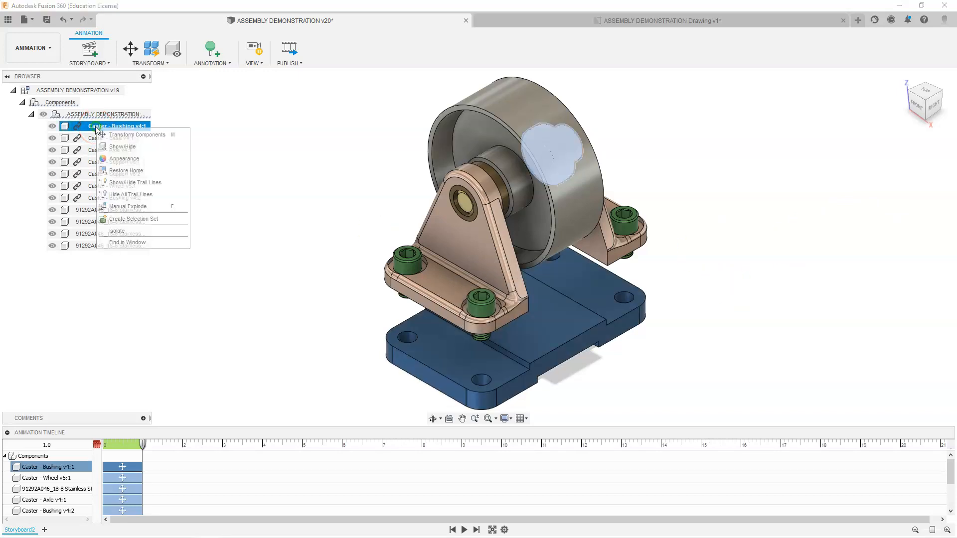
left_click(126, 182)
left_click(731, 242)
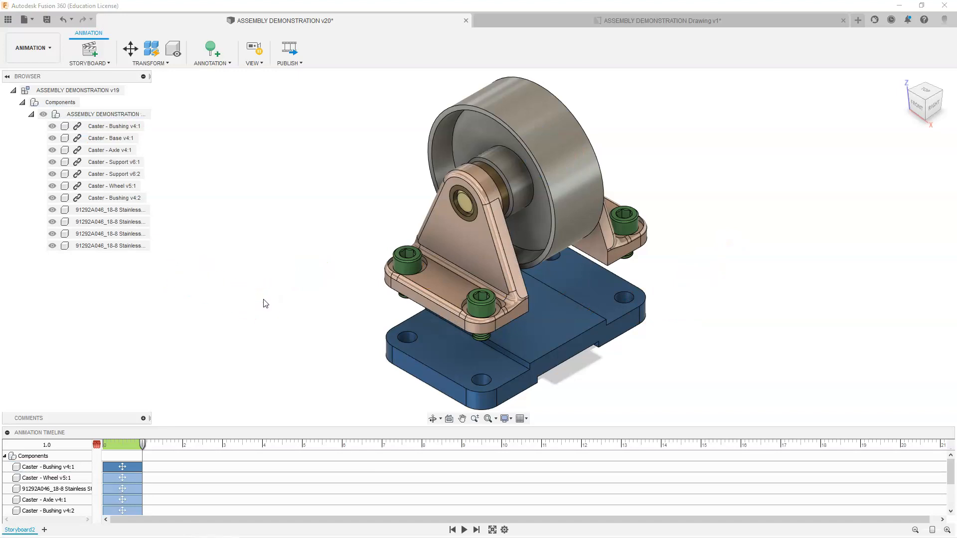
left_click(64, 467)
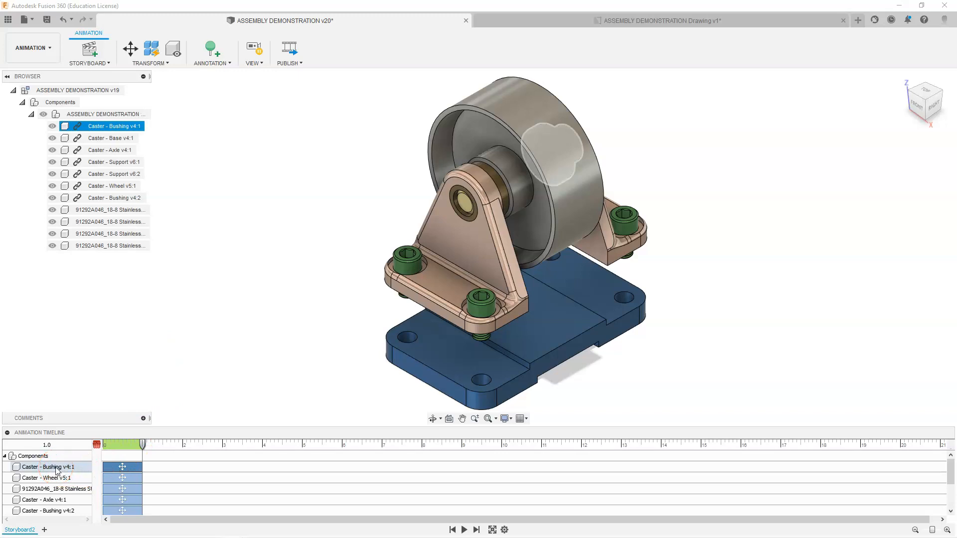
left_click(756, 217)
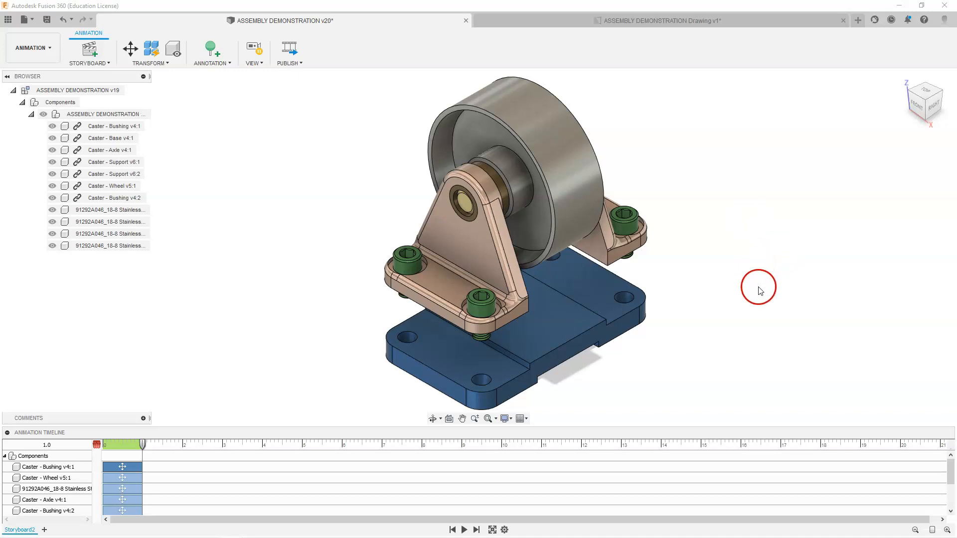
left_click(476, 258)
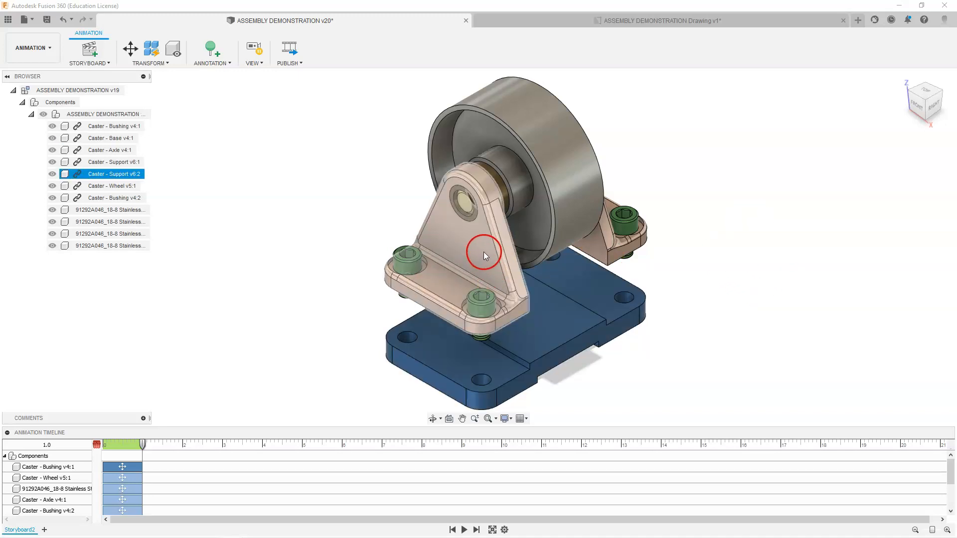
left_click(584, 251)
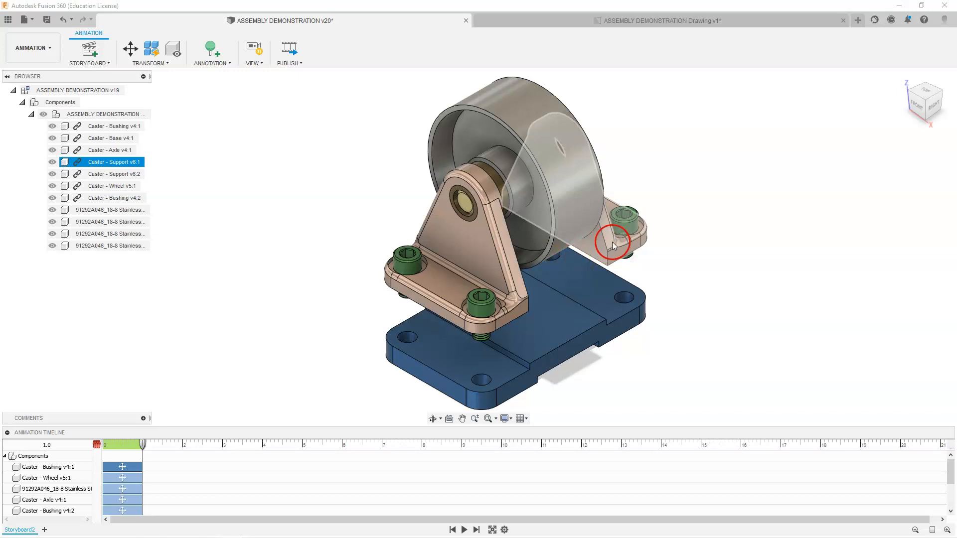
left_click(651, 192)
left_click(514, 255)
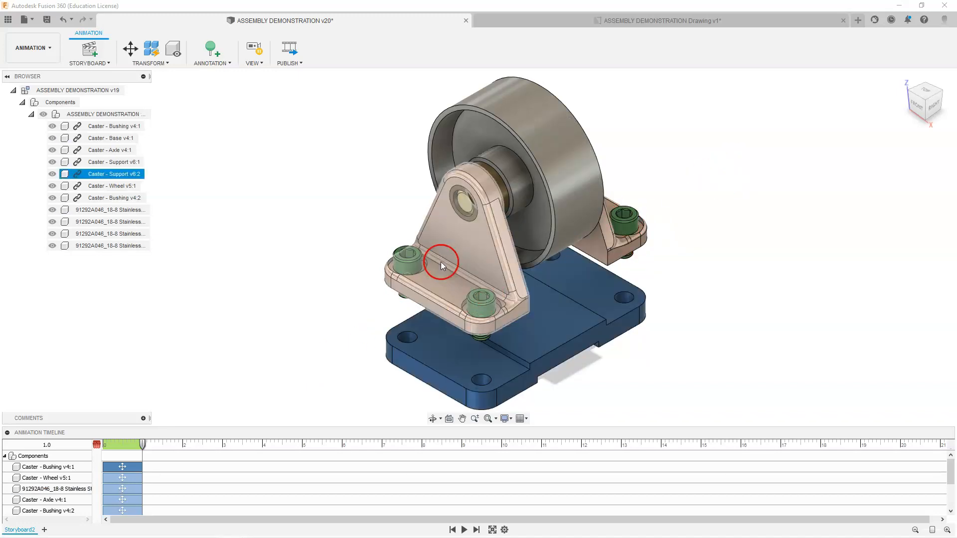
left_click(411, 258)
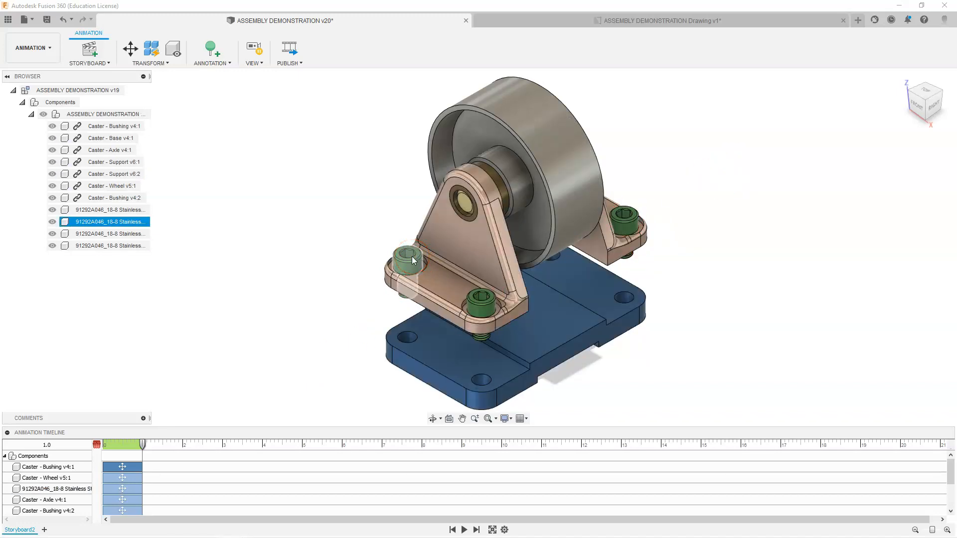
left_click(181, 340)
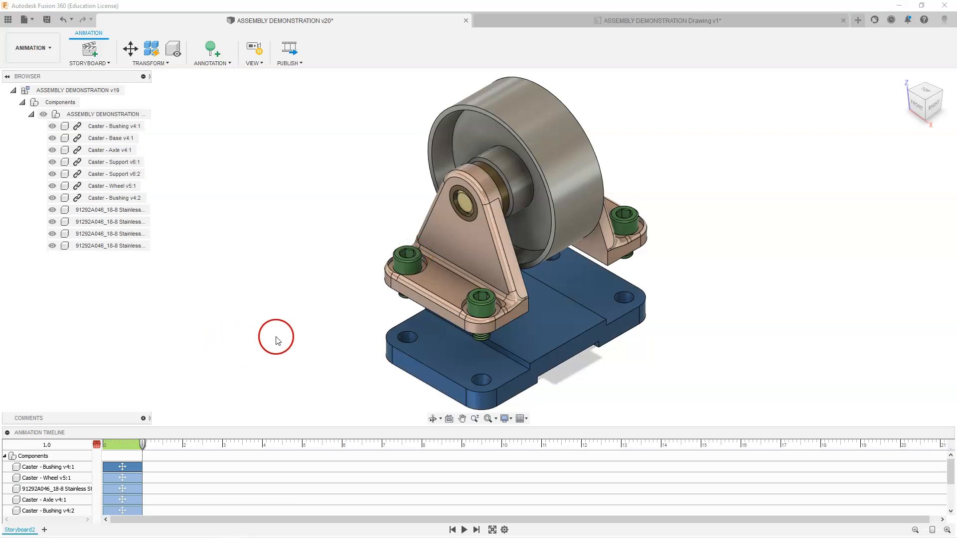
- Move the front Caster - Support v6:2 by -110 mm in Y at 2.0 on the timeline, with its trail line visible and split transforms enabled
left_click(446, 273)
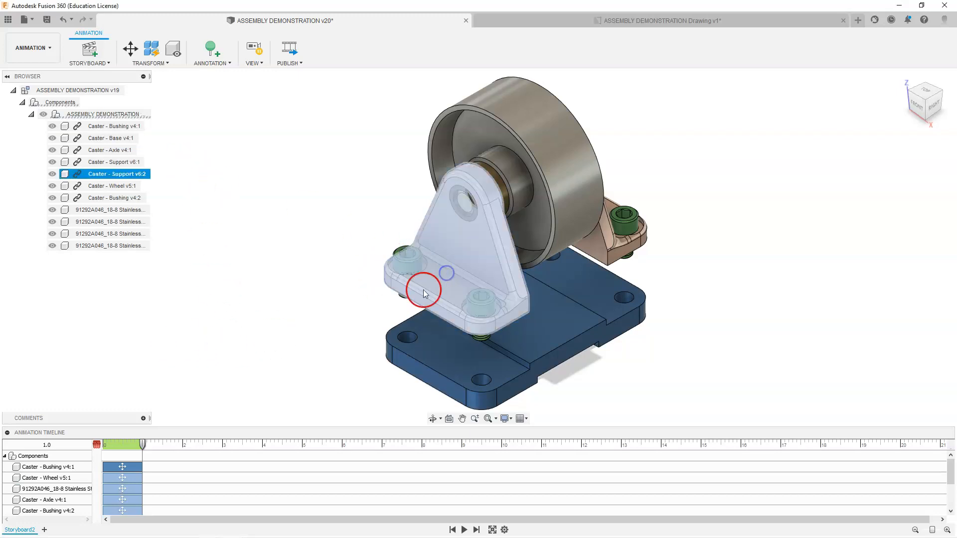
left_click(131, 49)
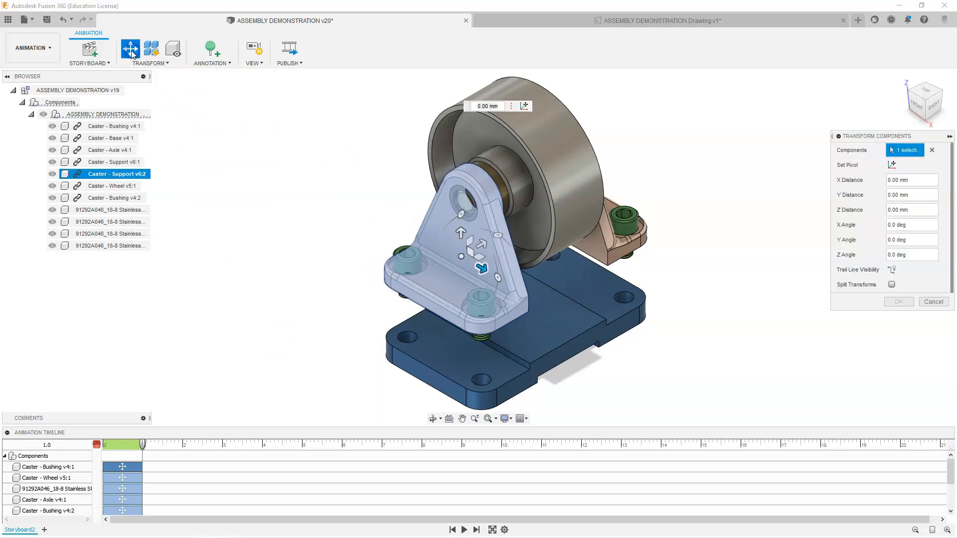
left_click_drag(480, 268, 342, 325)
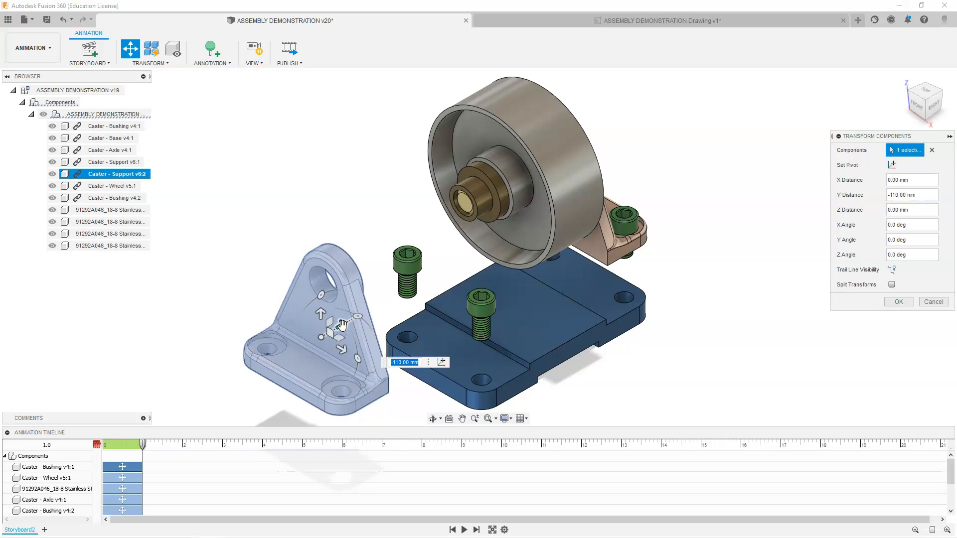
left_click(892, 271)
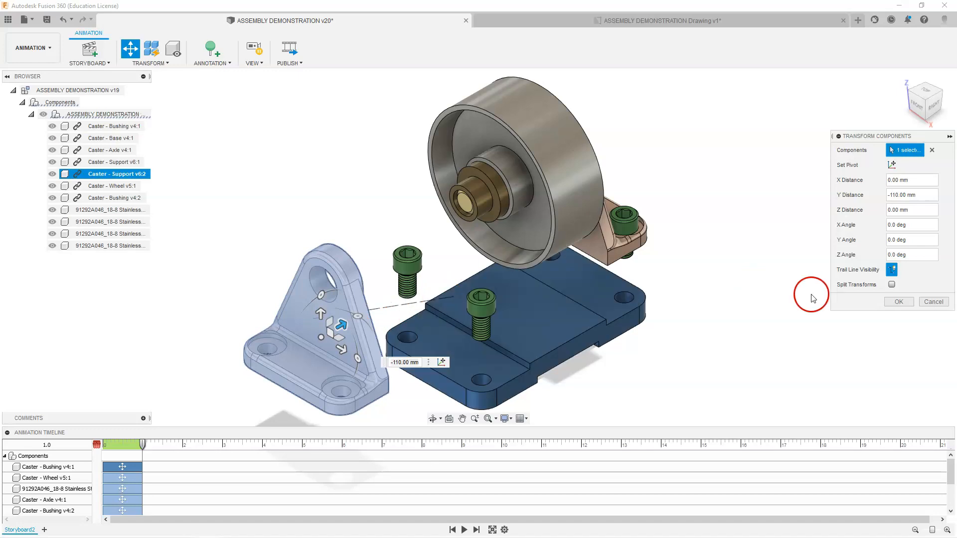
left_click(892, 284)
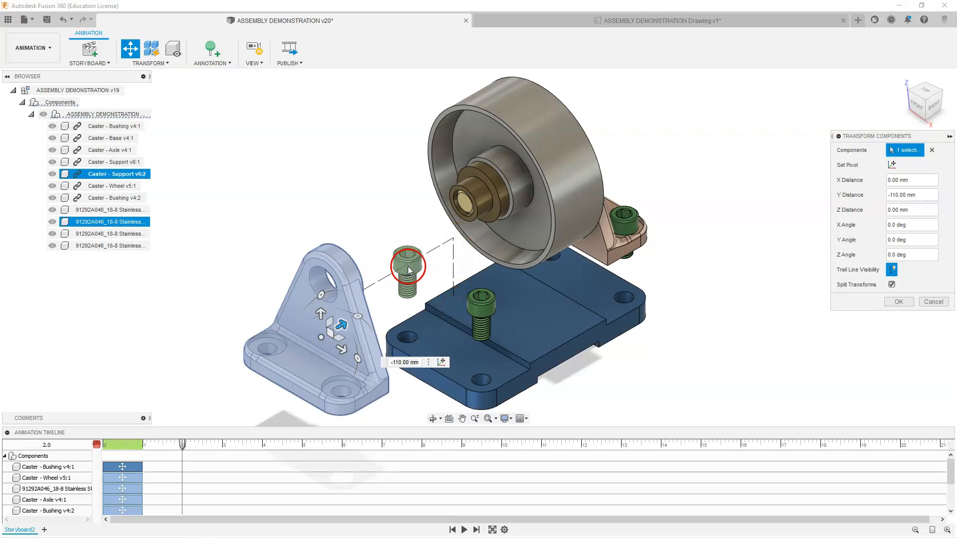
left_click(897, 302)
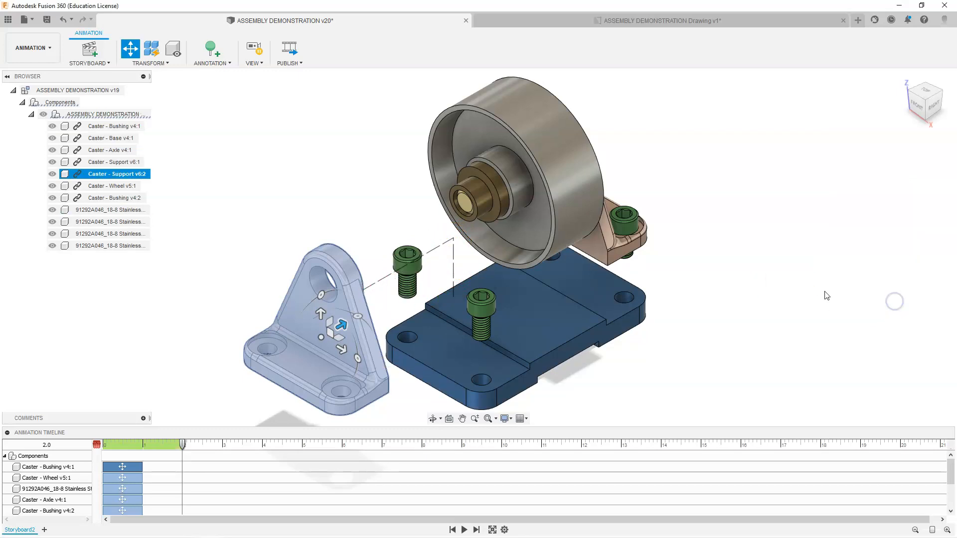
left_click(708, 251)
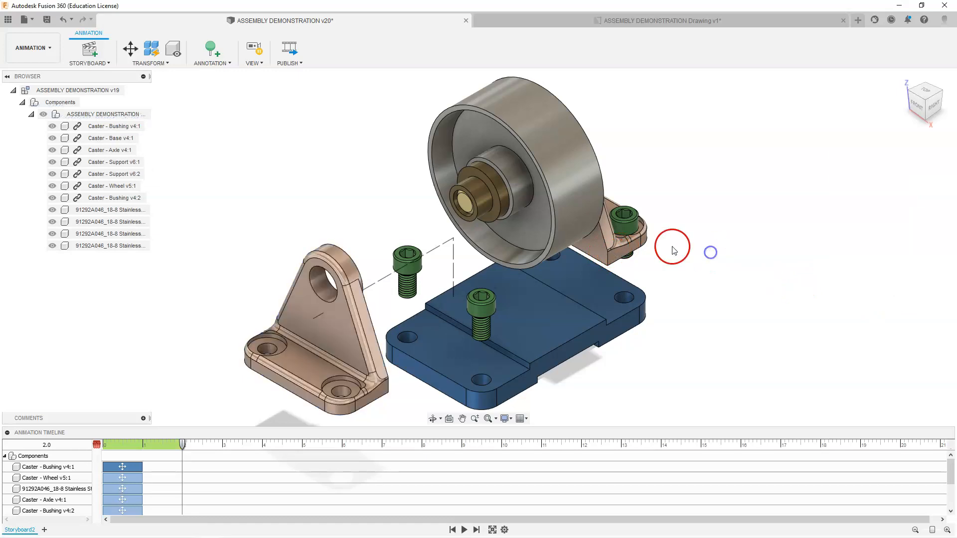
- Move the rear Caster - Support v6:1 away from the wheel by -110 mm in Y with its trail line visible
left_click(619, 241)
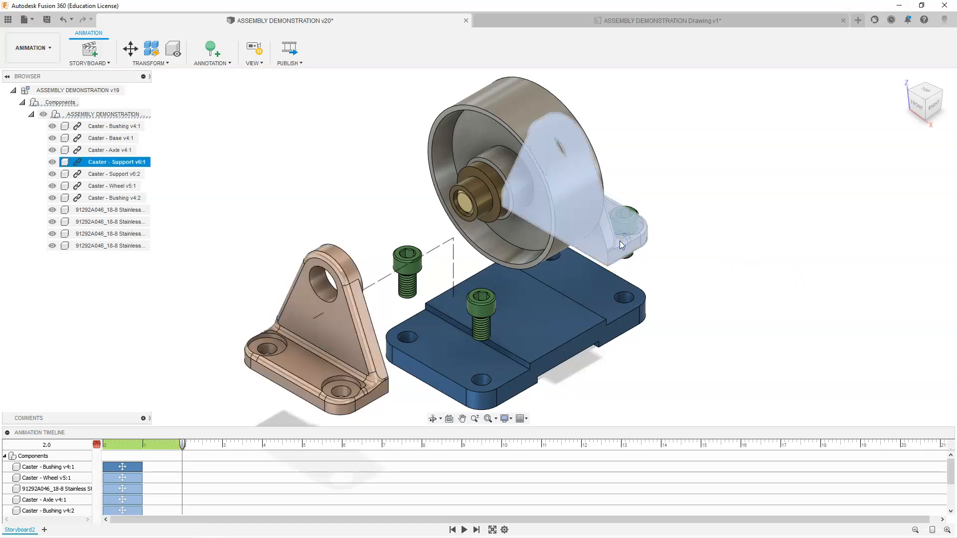
left_click(128, 48)
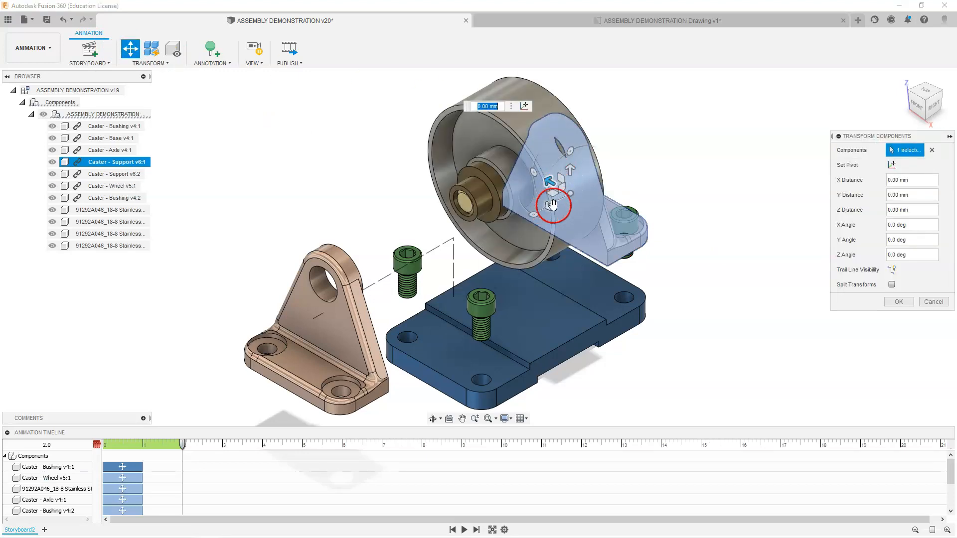
left_click_drag(551, 205, 692, 130)
left_click(891, 269)
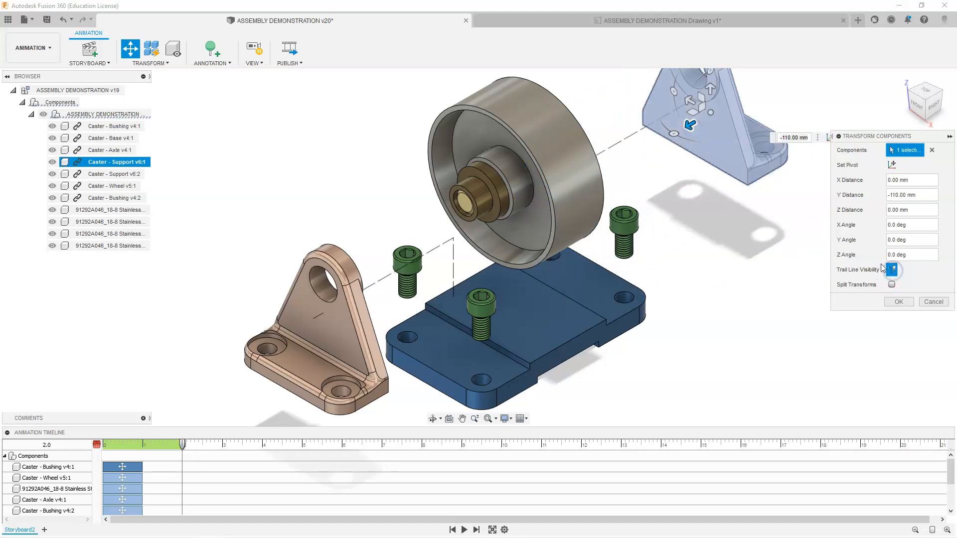
left_click(899, 302)
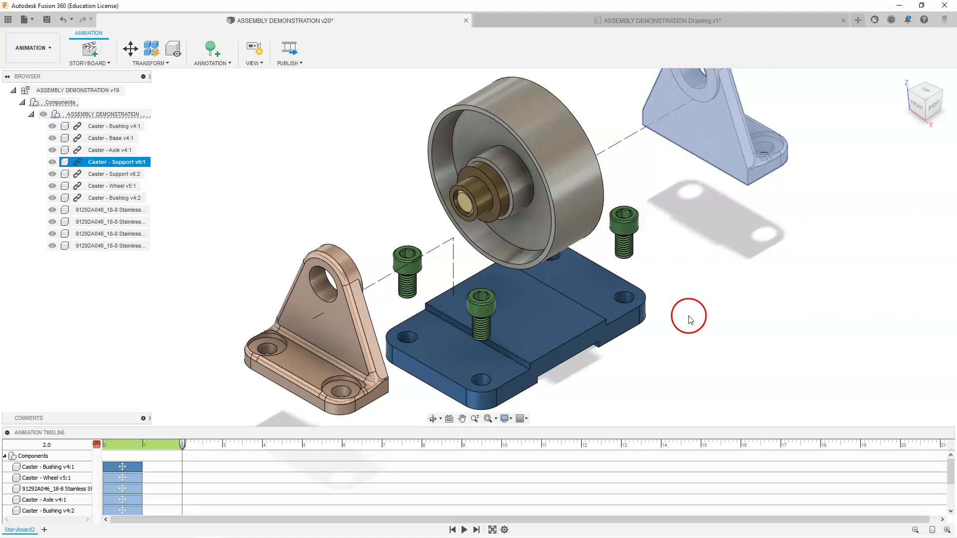
- Examine the timeline actions of Caster - Support v6:1 and v6:2 alongside those of the other components
scroll(686, 316, "down", 4)
scroll(718, 369, "up", 2)
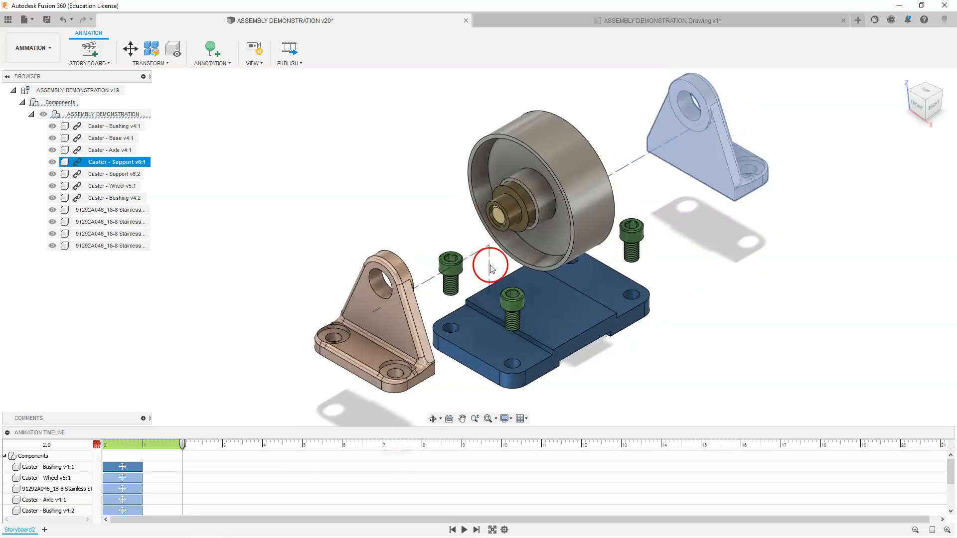
scroll(239, 468, "down", 3)
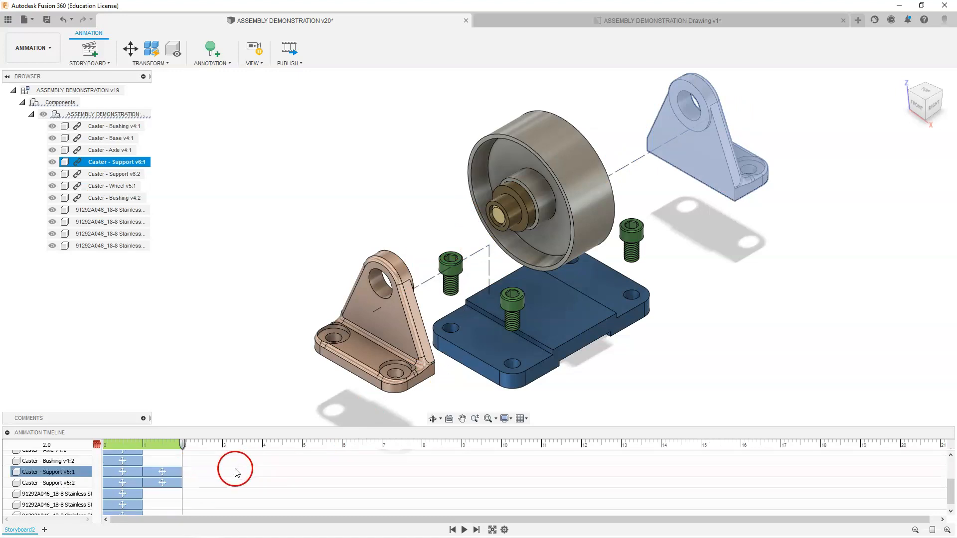
left_click(161, 472)
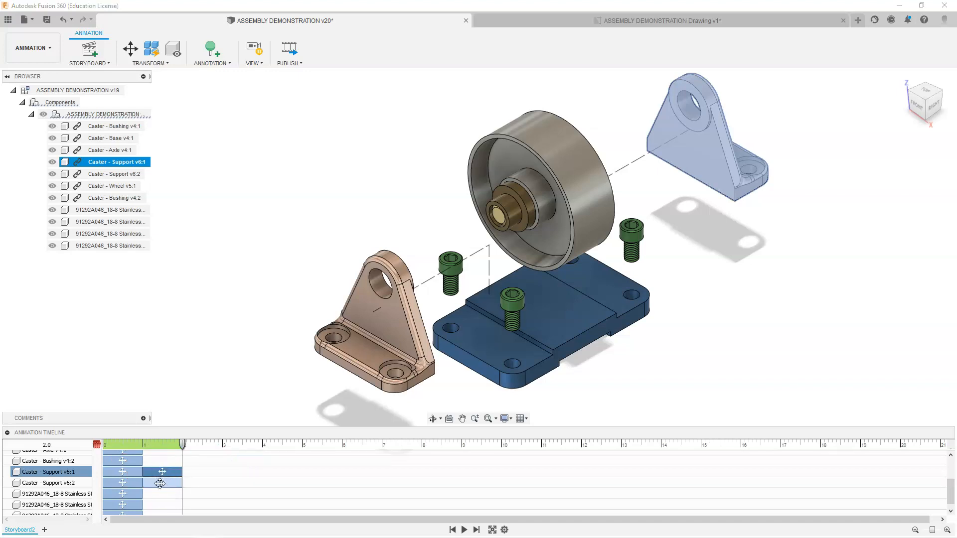
left_click(160, 484)
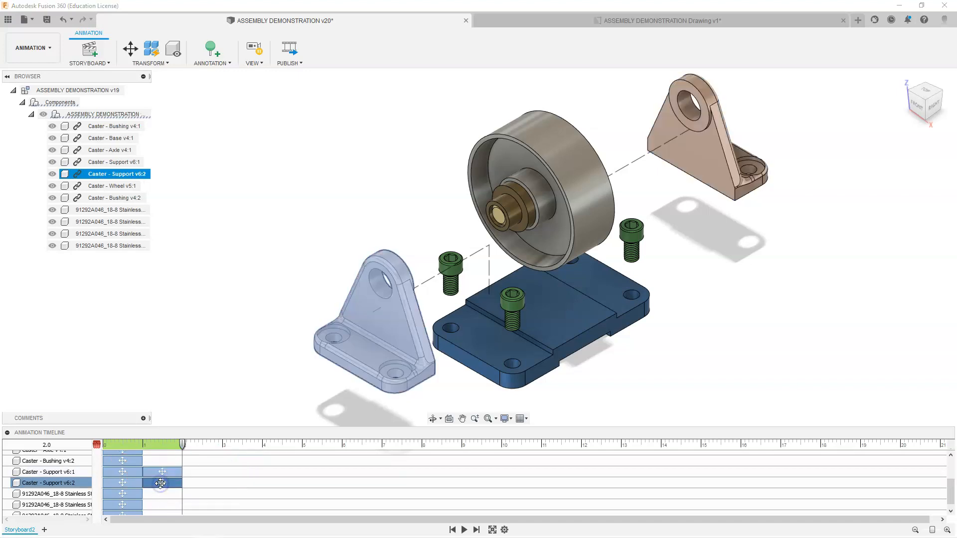
left_click(125, 466)
scroll(125, 465, "up", 3)
scroll(125, 464, "down", 4)
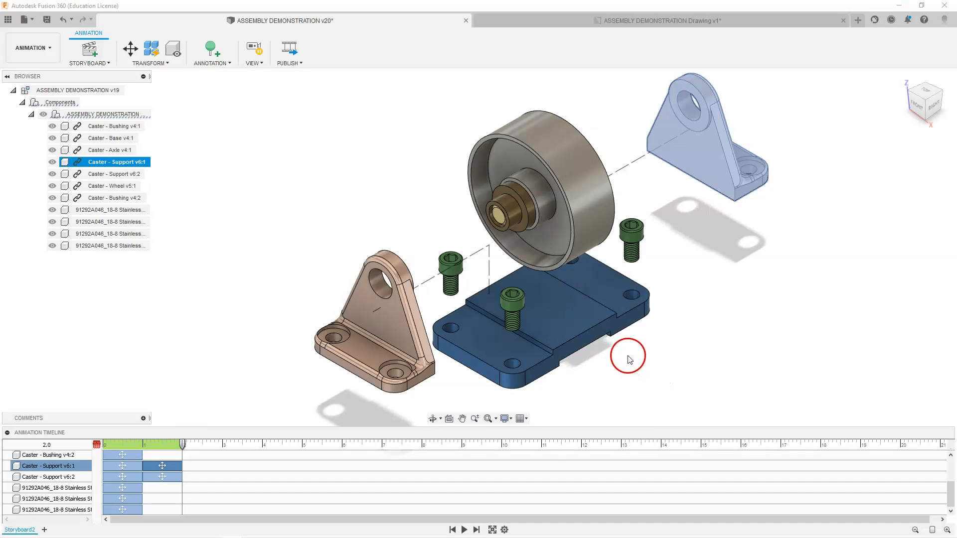
- Pull Caster - Bushing v4:2 off the axle with a transform of 50 mm in Z
left_click(508, 221, "ctrl")
left_click(514, 219)
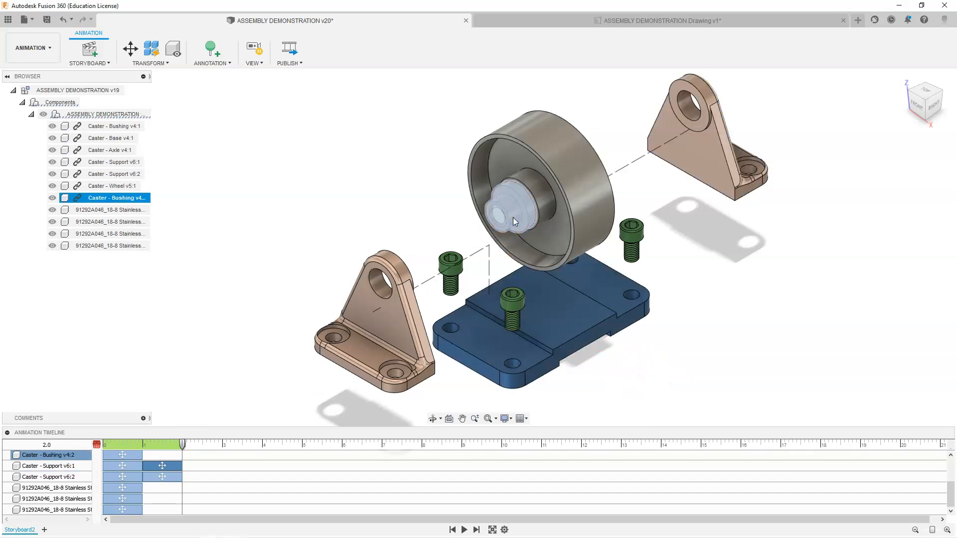
left_click(130, 48)
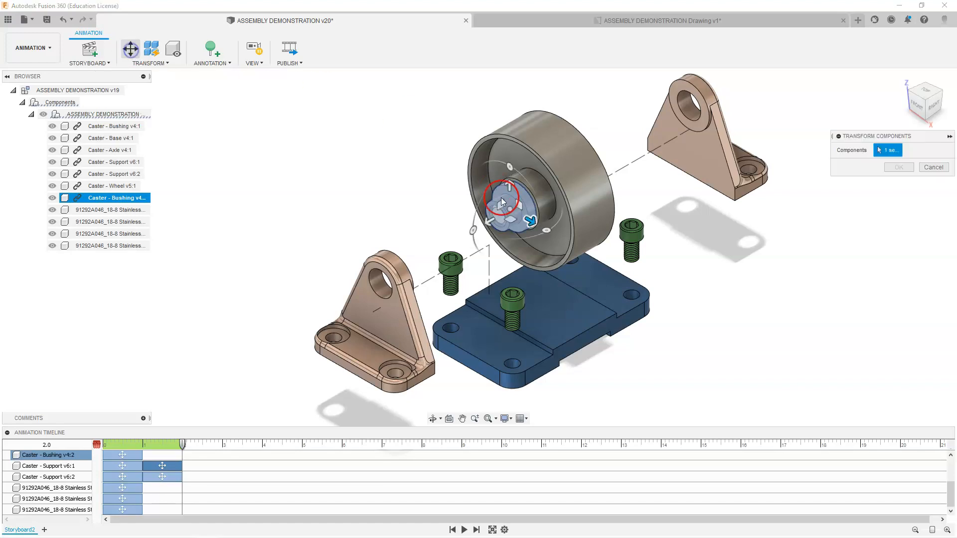
left_click_drag(490, 220, 429, 246)
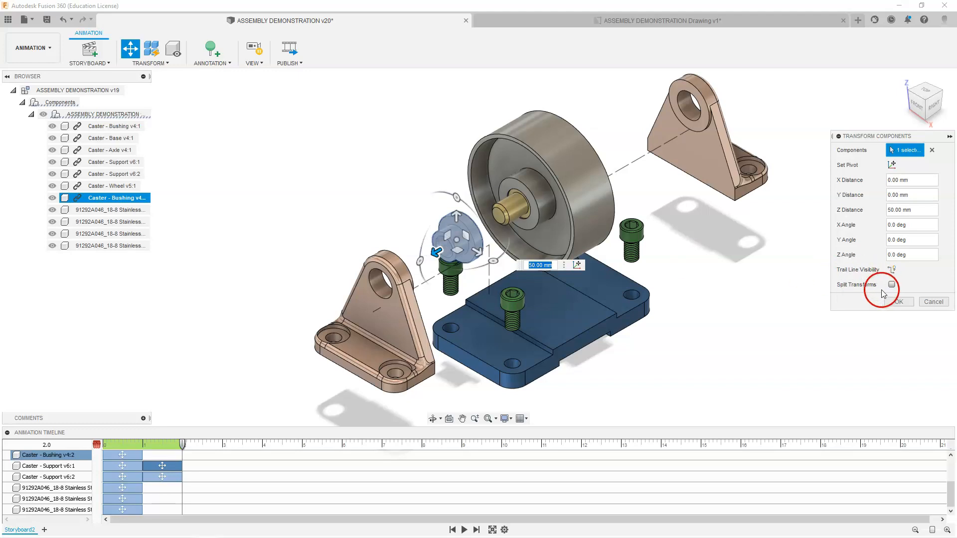
left_click(898, 302)
left_click(869, 303)
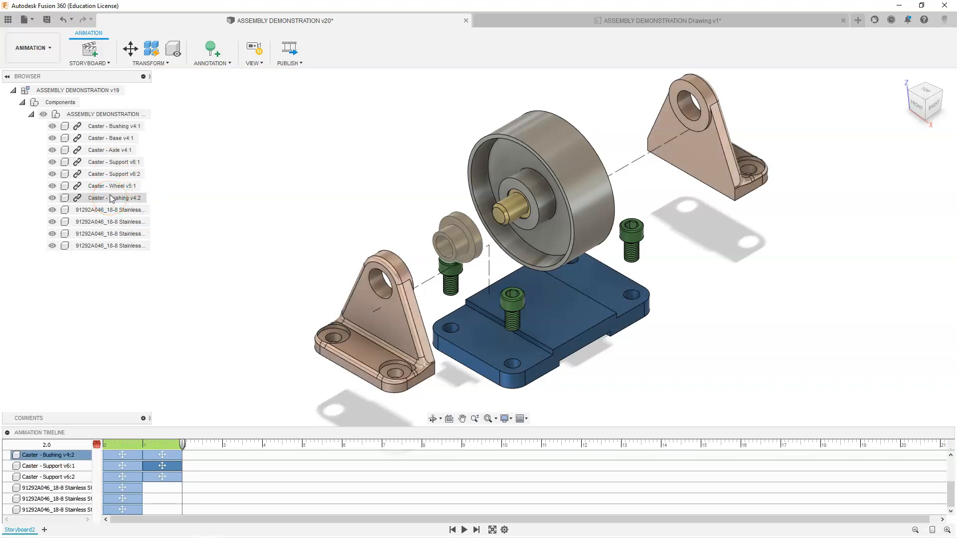
- Pull Caster - Bushing v4:1 out of the far side of the wheel with a transform of 50 mm in Z
left_click(109, 127)
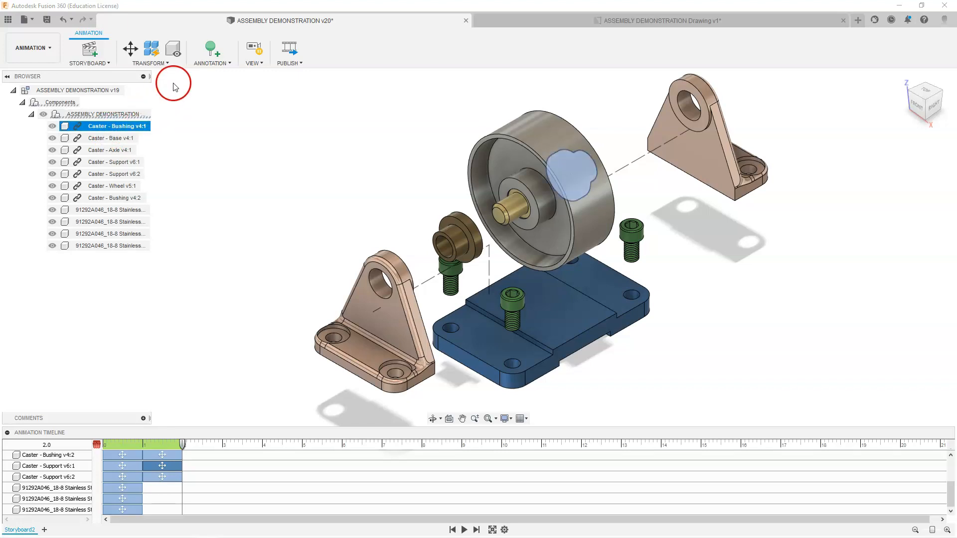
left_click(130, 48)
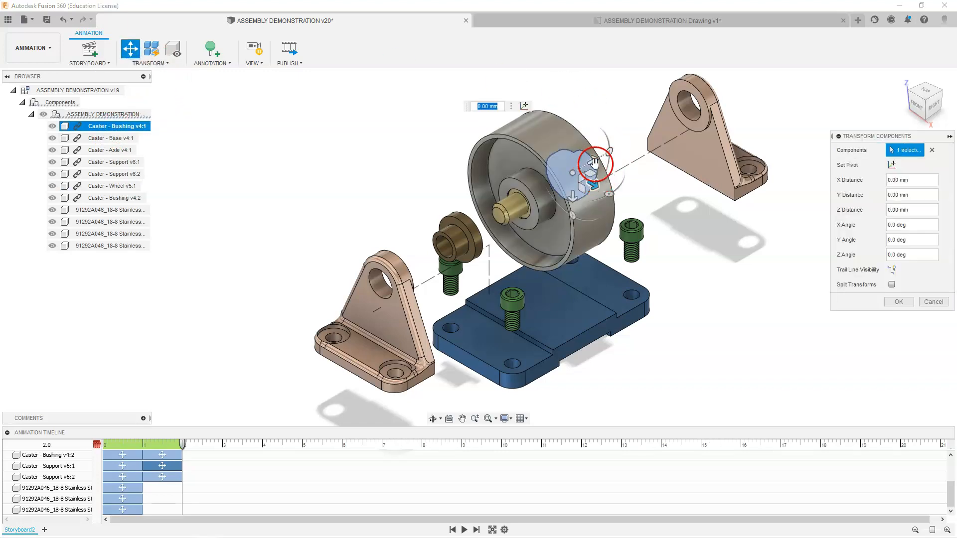
left_click_drag(609, 175, 648, 141)
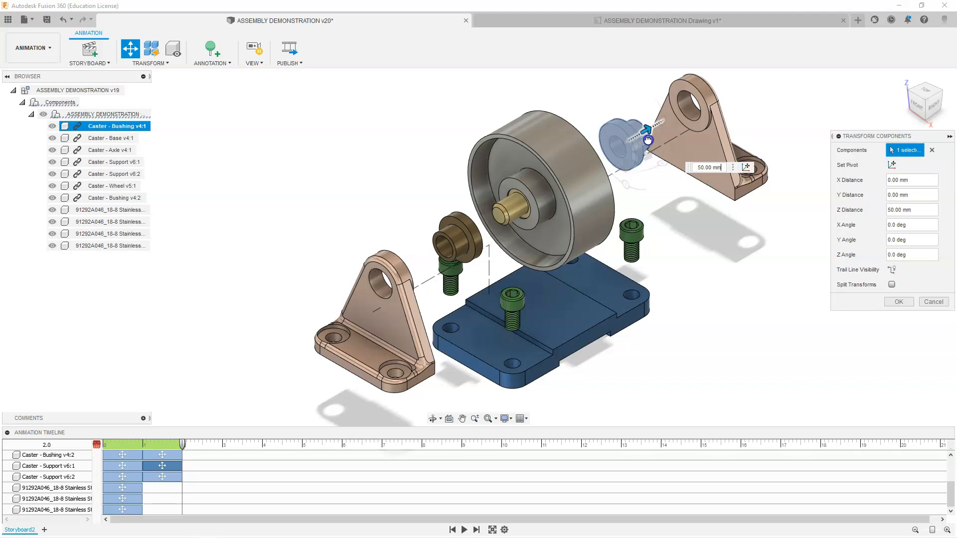
left_click(900, 302)
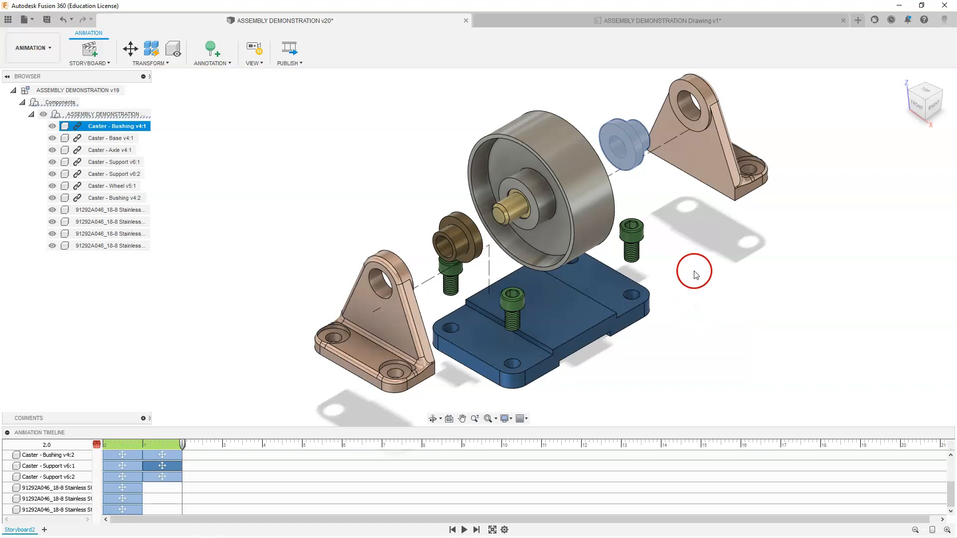
- Raise Caster - Axle v4:1 out of the wheel along Z until it floats clear above it
left_click(517, 208)
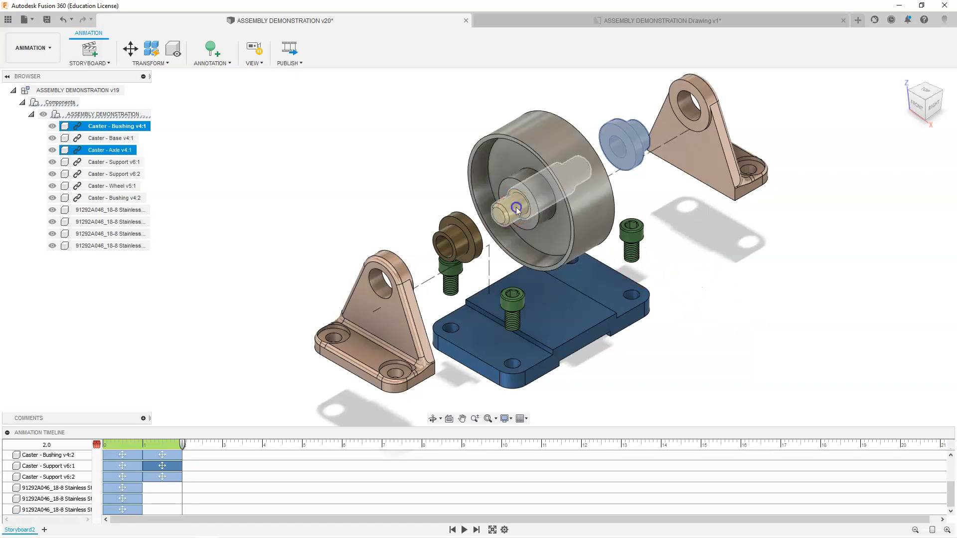
left_click(516, 207)
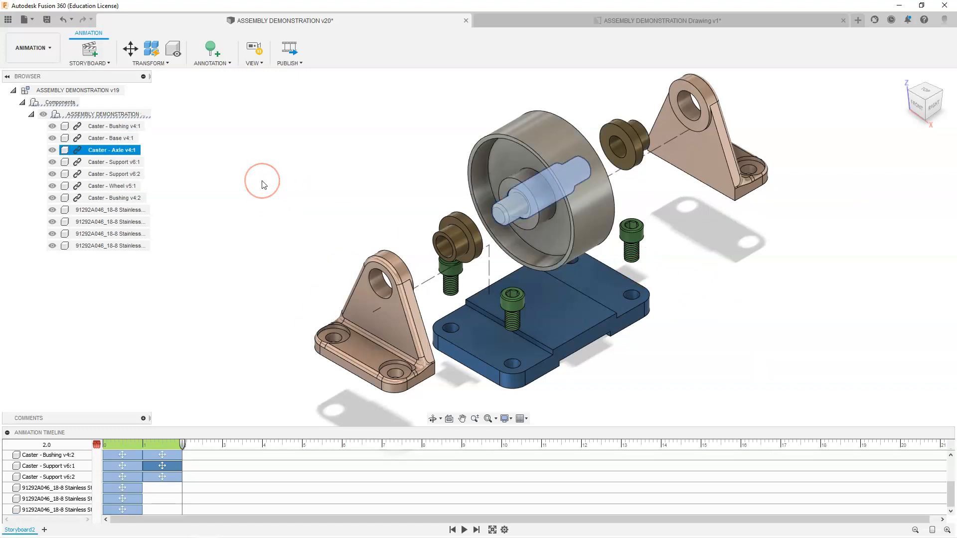
left_click(130, 48)
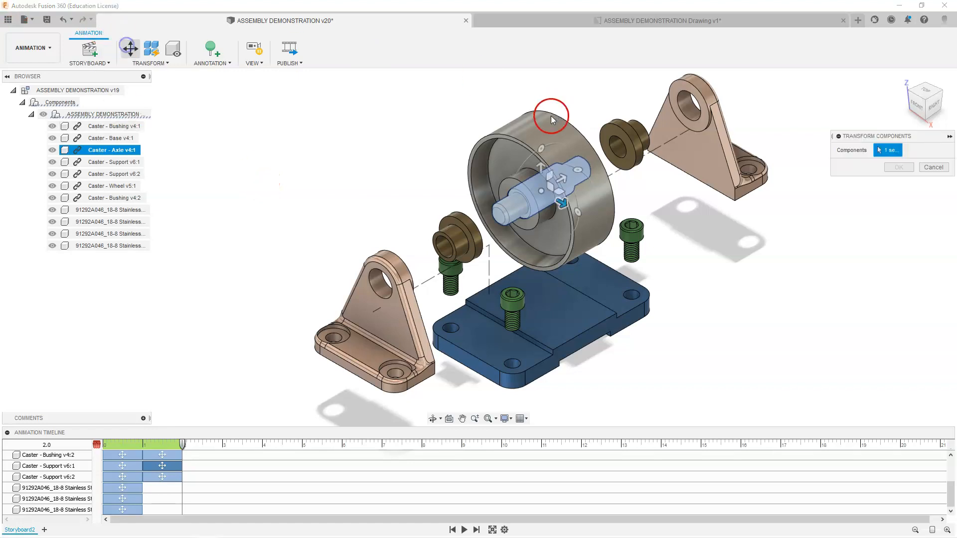
left_click_drag(542, 166, 536, 61)
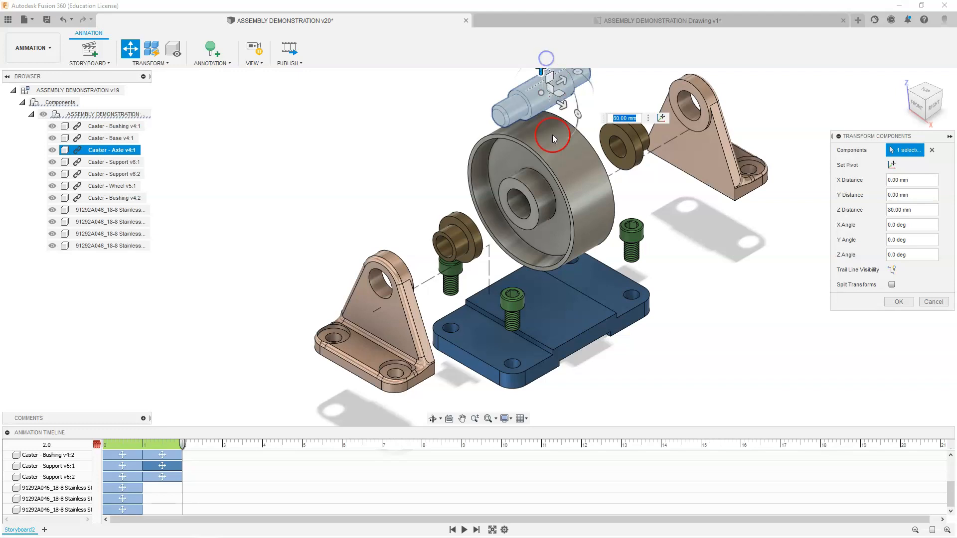
scroll(587, 220, "down", 2)
left_click_drag(554, 96, 555, 84)
left_click(897, 301)
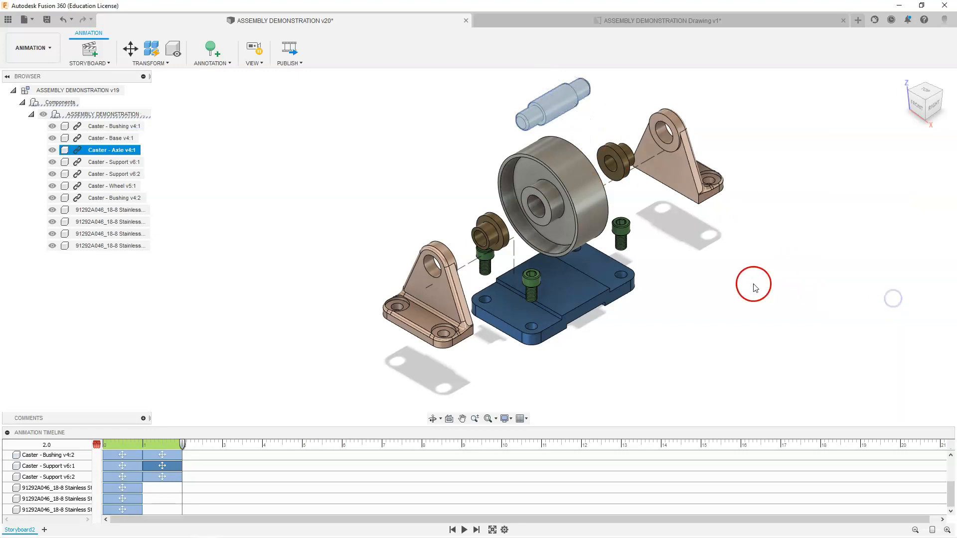
- Examine the placement of the wheel, base and socket head screws in the exploded layout from different viewing angles
left_click(477, 255)
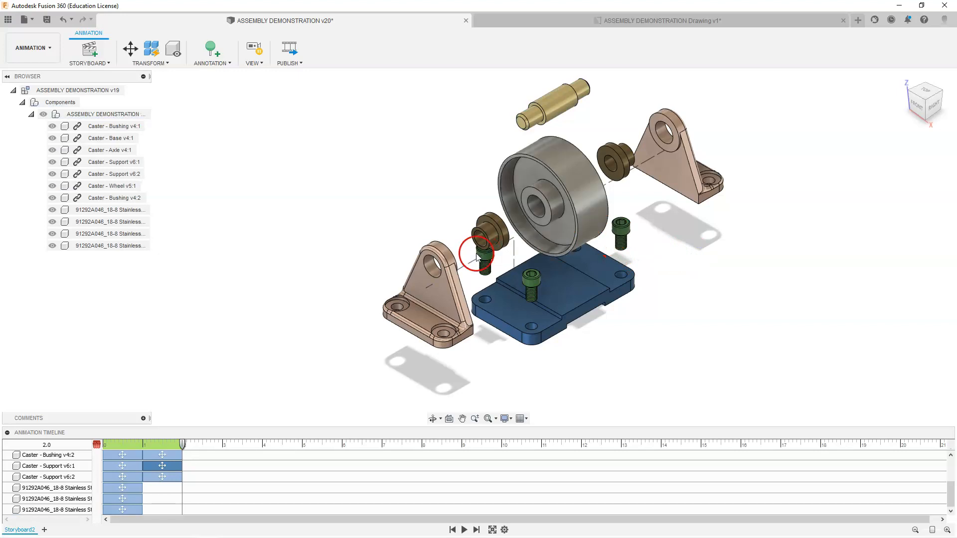
left_click(598, 206)
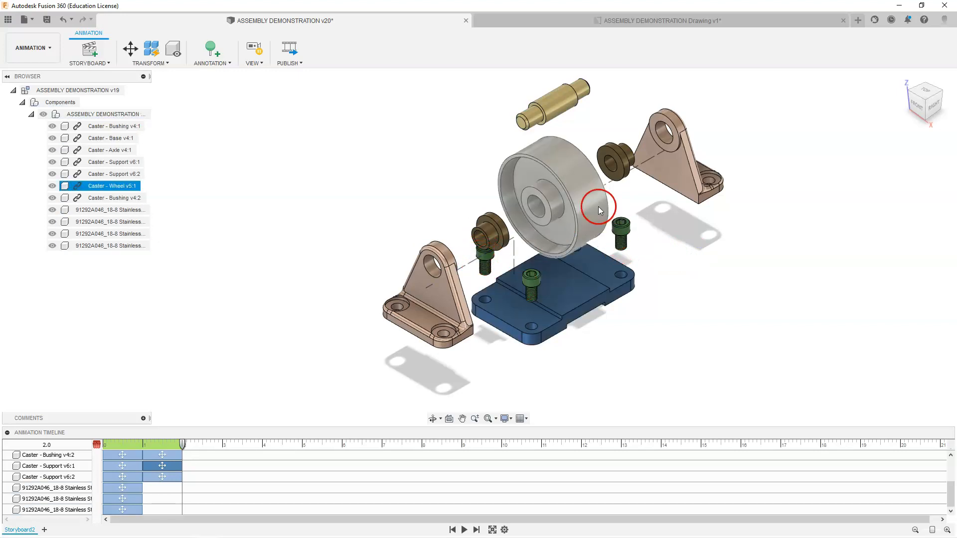
left_click(619, 224)
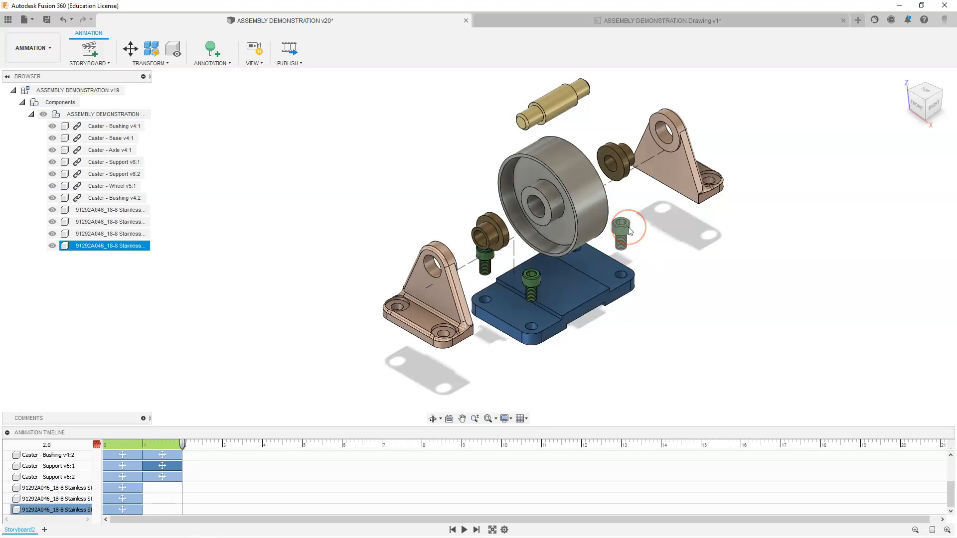
left_click(641, 268)
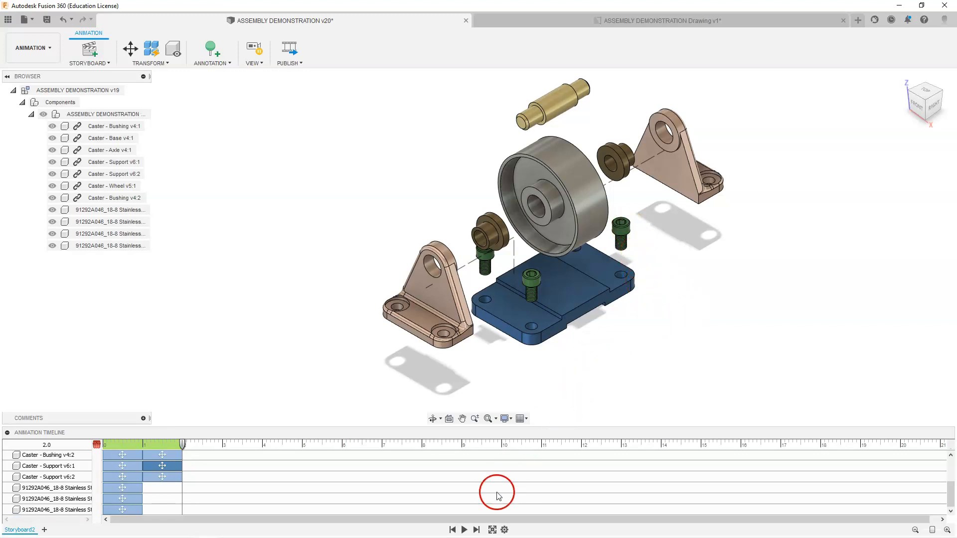
left_click(544, 275)
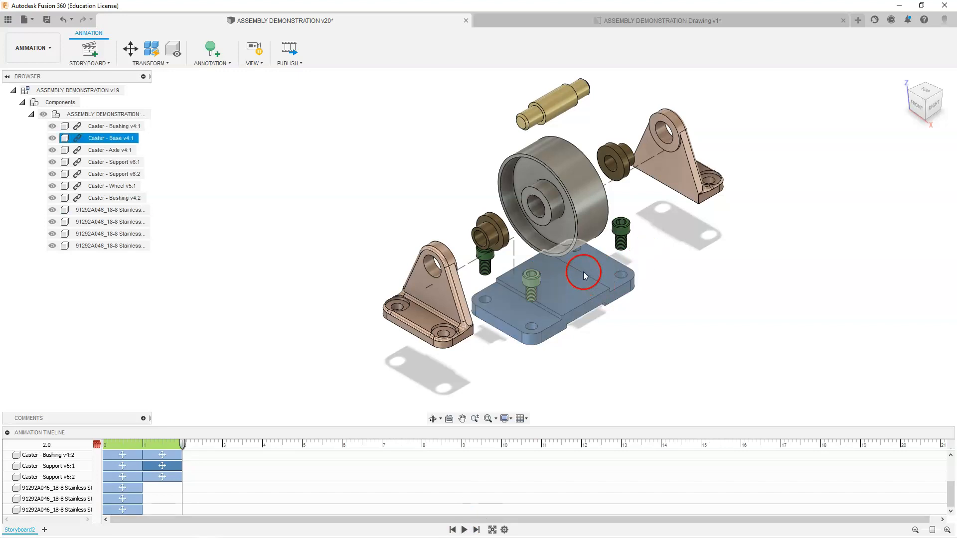
left_click(621, 242)
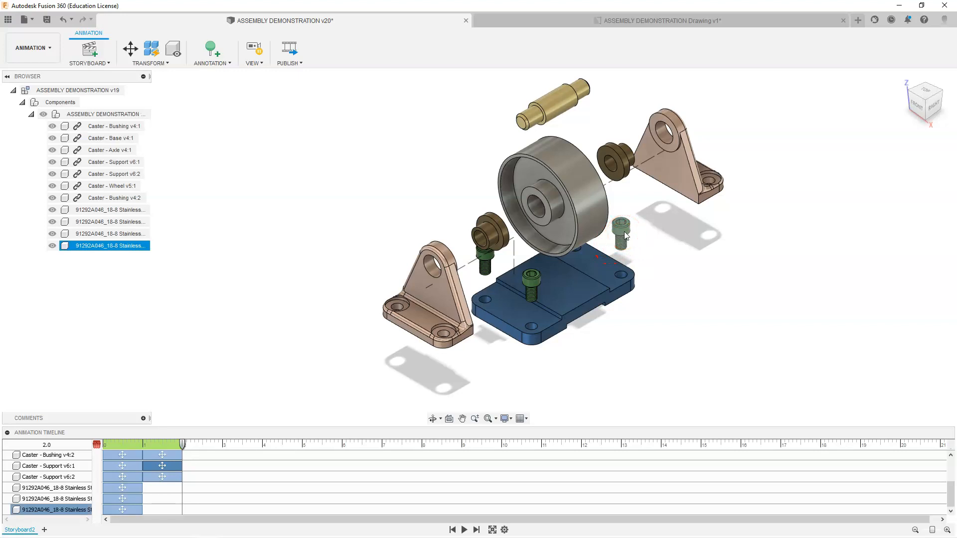
left_click(623, 231)
left_click(532, 279)
left_click(629, 235)
left_click(670, 238)
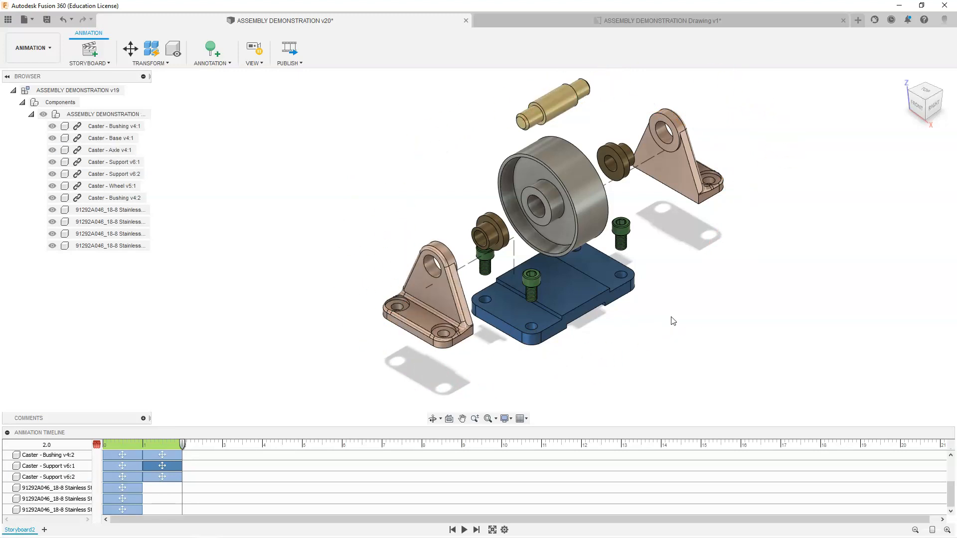
left_click(533, 181)
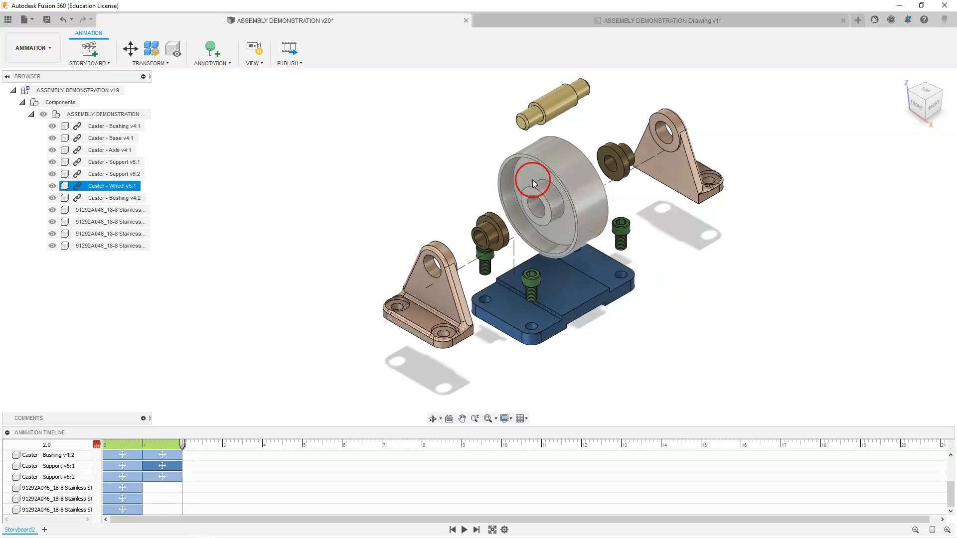
left_click(673, 241)
middle_click_drag(675, 241, 644, 247, "shift")
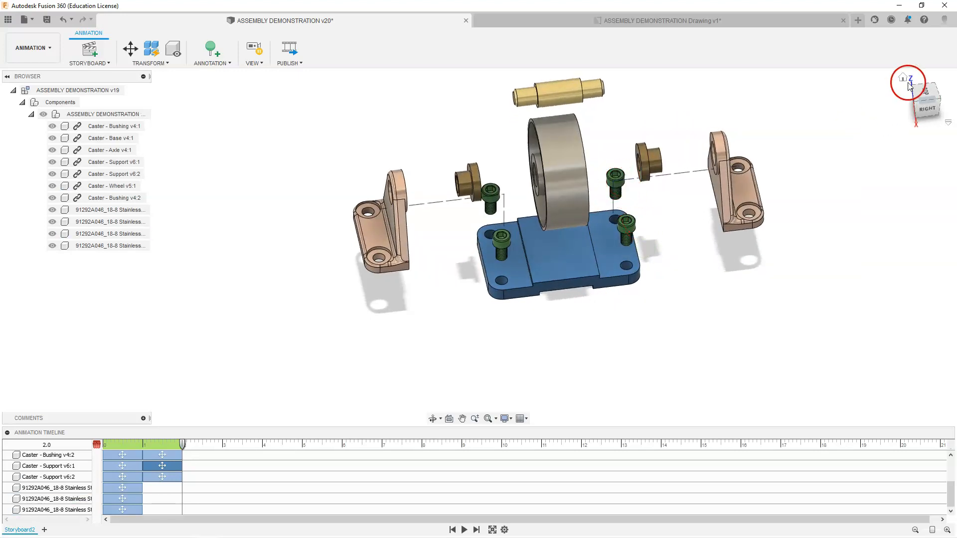
left_click(903, 77)
scroll(700, 193, "down", 1)
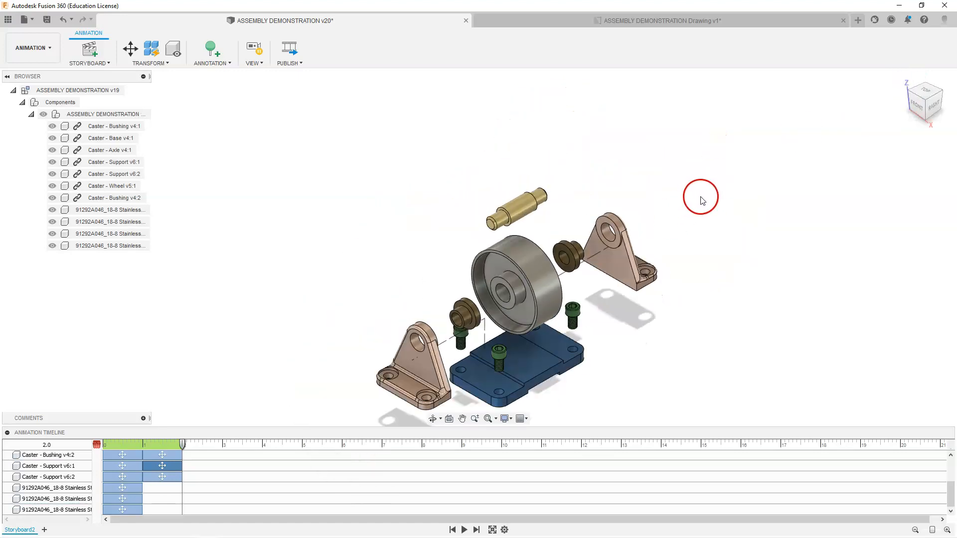
scroll(626, 320, "down", 1)
scroll(593, 381, "down", 2)
scroll(568, 367, "up", 4)
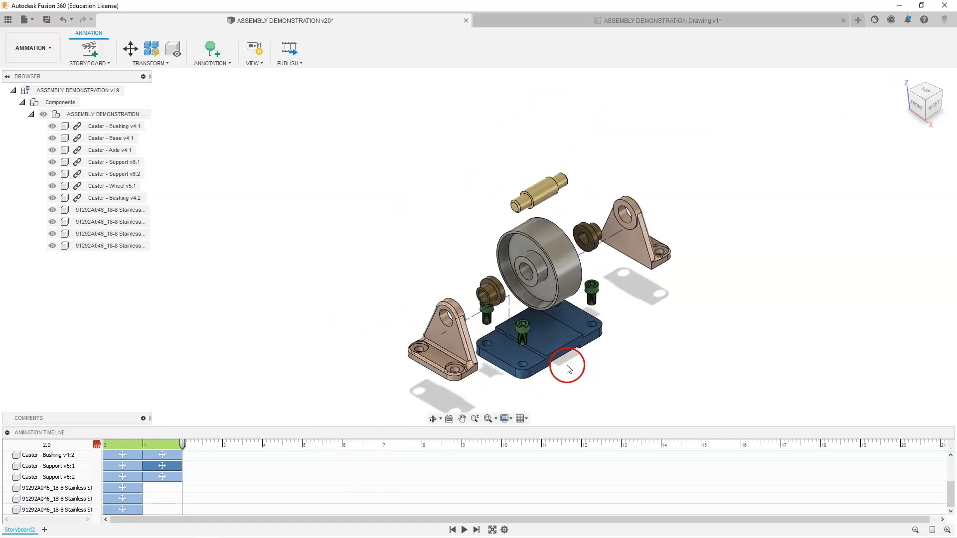
scroll(608, 342, "down", 3)
scroll(561, 398, "up", 3)
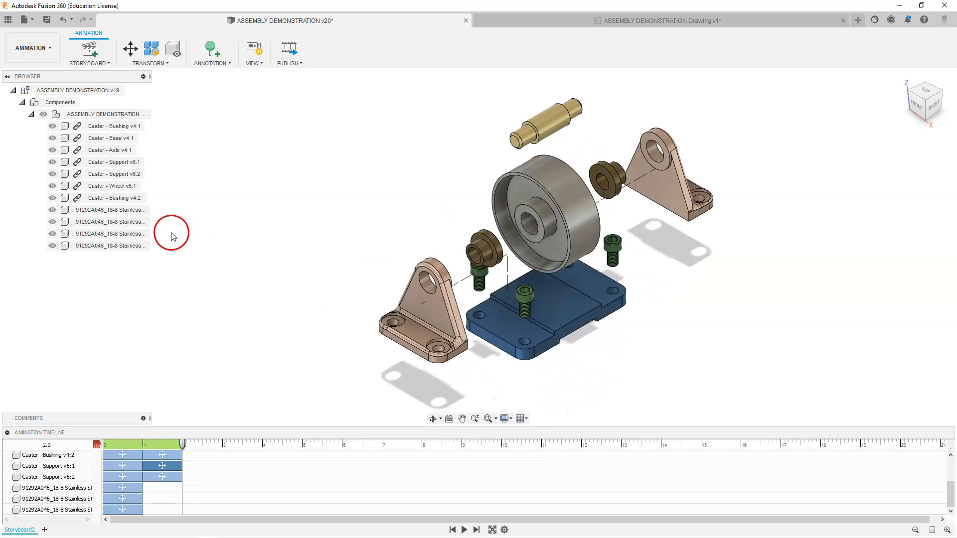
- Raise 18-8 Stainless Steel Socket Head Screw:3 from behind the wheel with a transform of -90 mm in Z
left_click(109, 246)
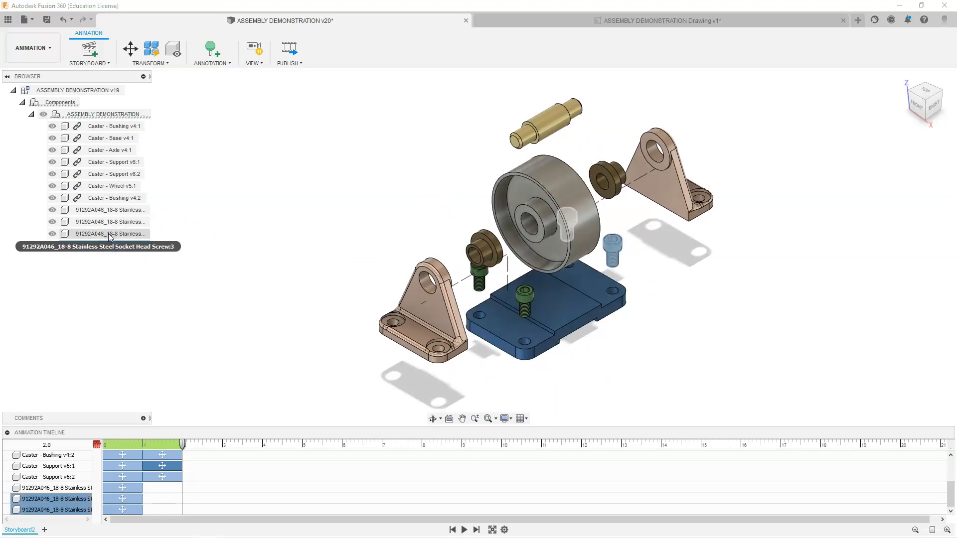
left_click(108, 234)
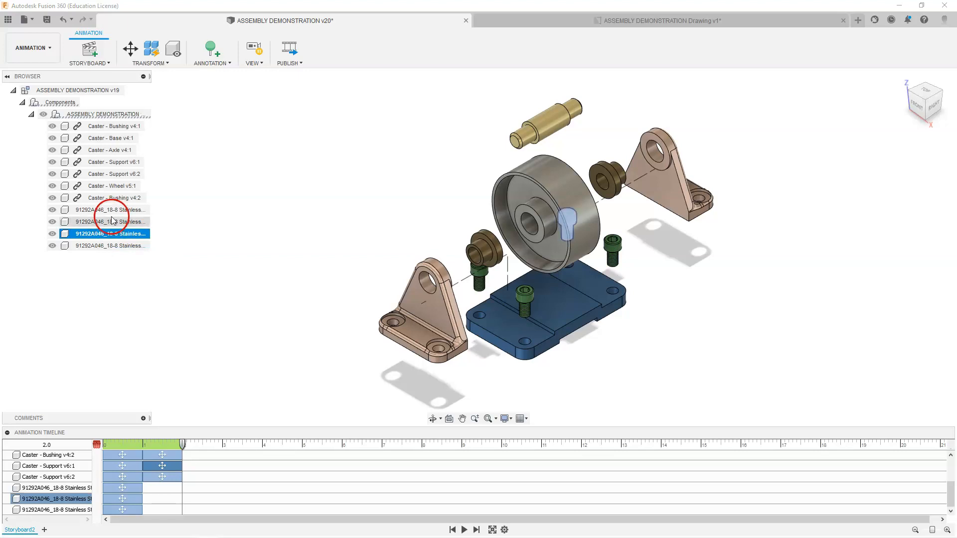
left_click(130, 49)
left_click_drag(567, 247, 572, 166)
left_click(589, 263)
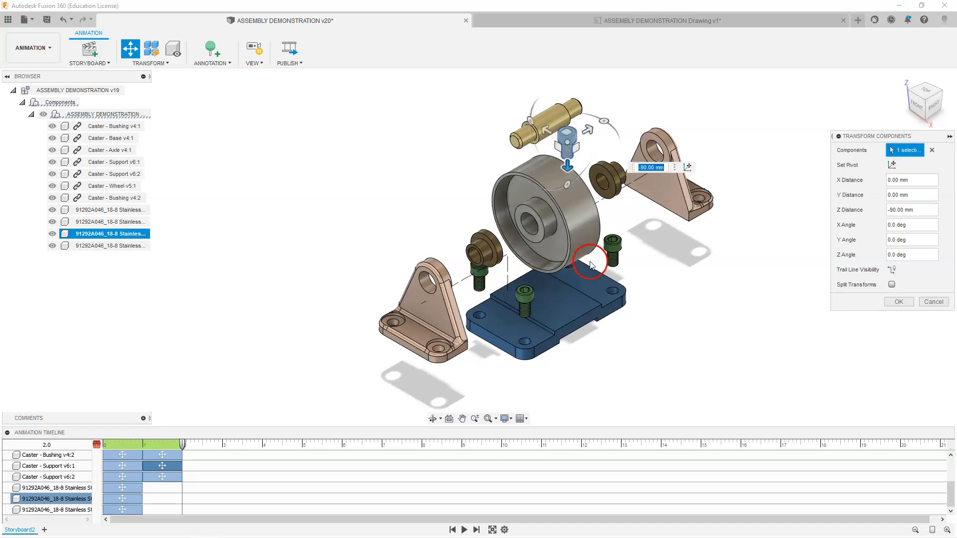
left_click(924, 278)
left_click(896, 302)
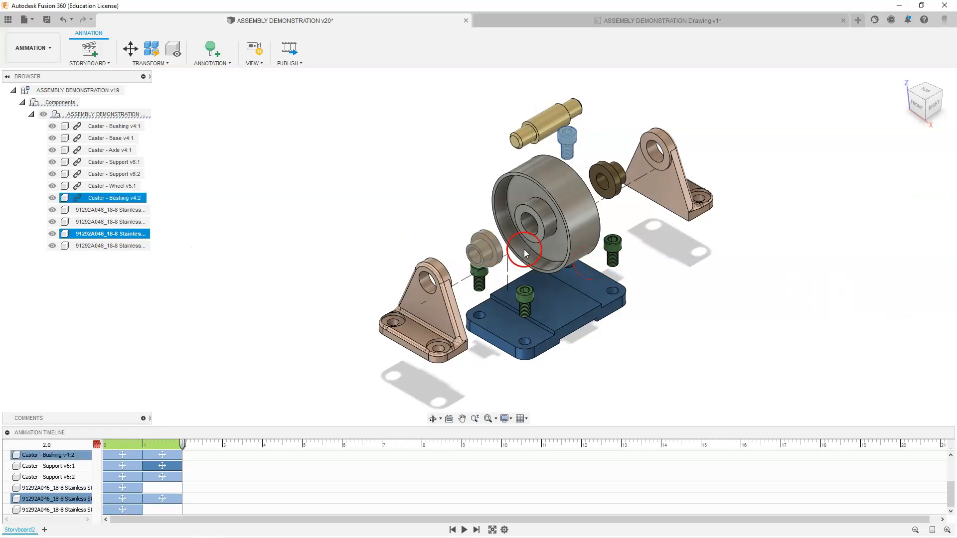
- Raise Socket Head Screw:4 above the base along Z, at 2.0 on the timeline
left_click(614, 247)
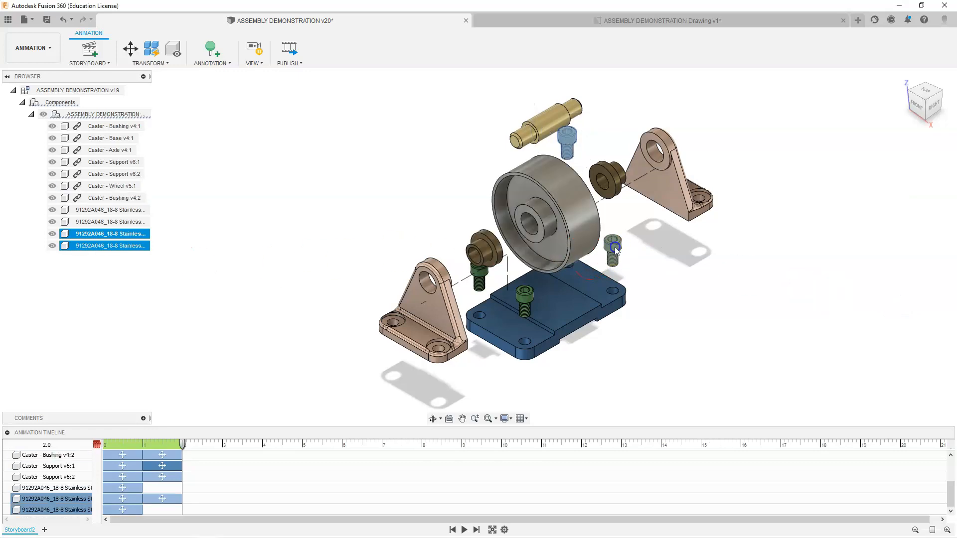
left_click(130, 49)
left_click_drag(612, 255, 615, 193)
left_click(895, 302)
- Try to raise Socket Head Screw:2, beside the front bushing, with a transform of -90 mm in Z
left_click(551, 308)
left_click(481, 273)
left_click(151, 48)
left_click(130, 48)
left_click(481, 314)
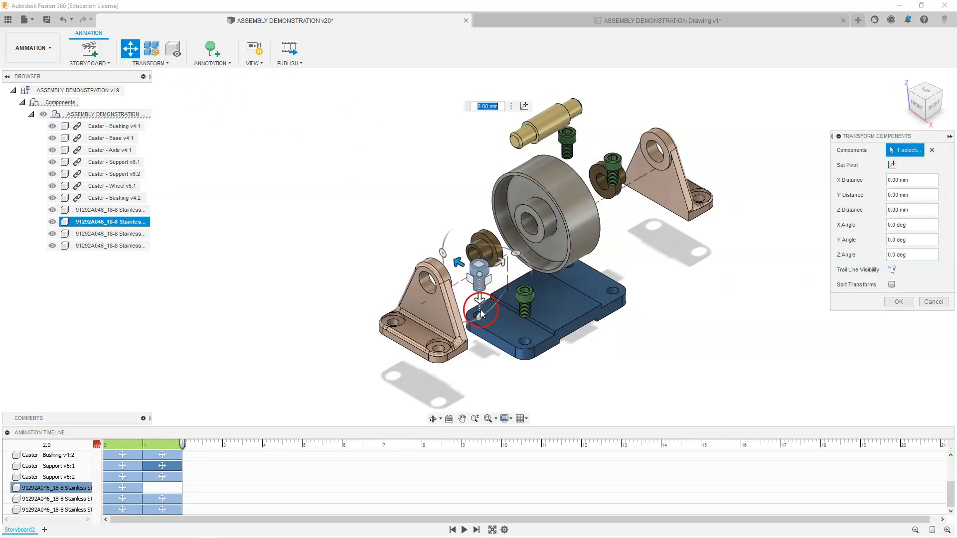
left_click_drag(479, 298, 473, 223)
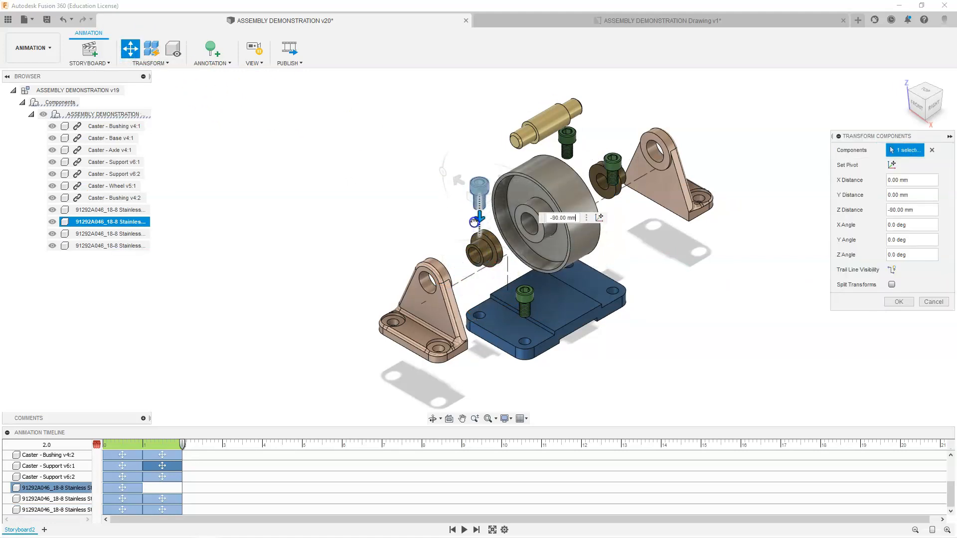
- Try to raise Socket Head Screw:1, at the front corner of the base, by -90 mm in Z
left_click(525, 299)
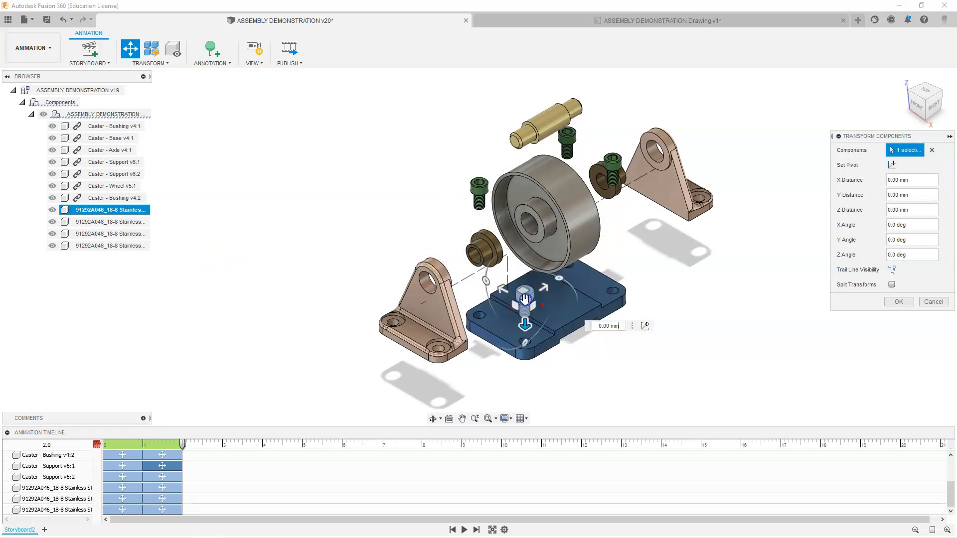
left_click_drag(525, 328, 526, 243)
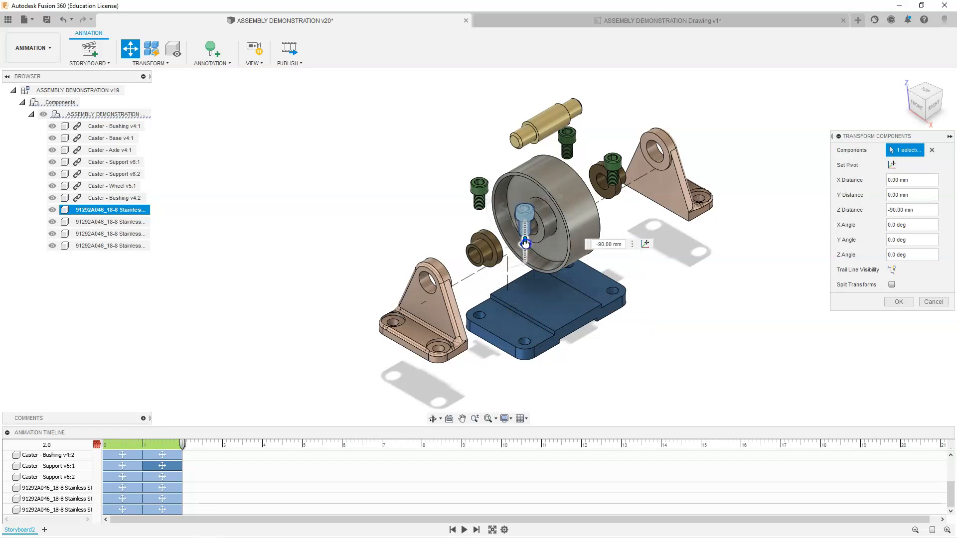
left_click(687, 288)
left_click(642, 252)
left_click(620, 167)
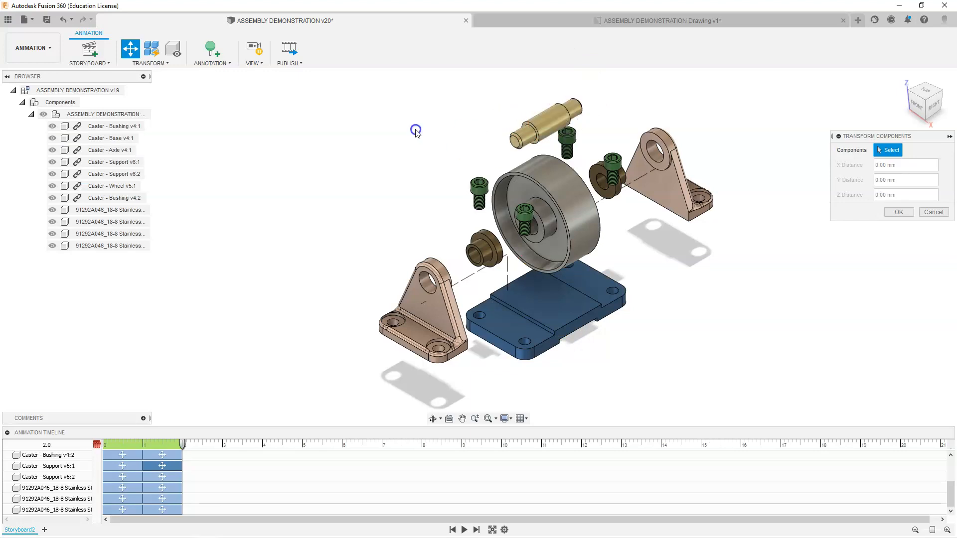
left_click(546, 125)
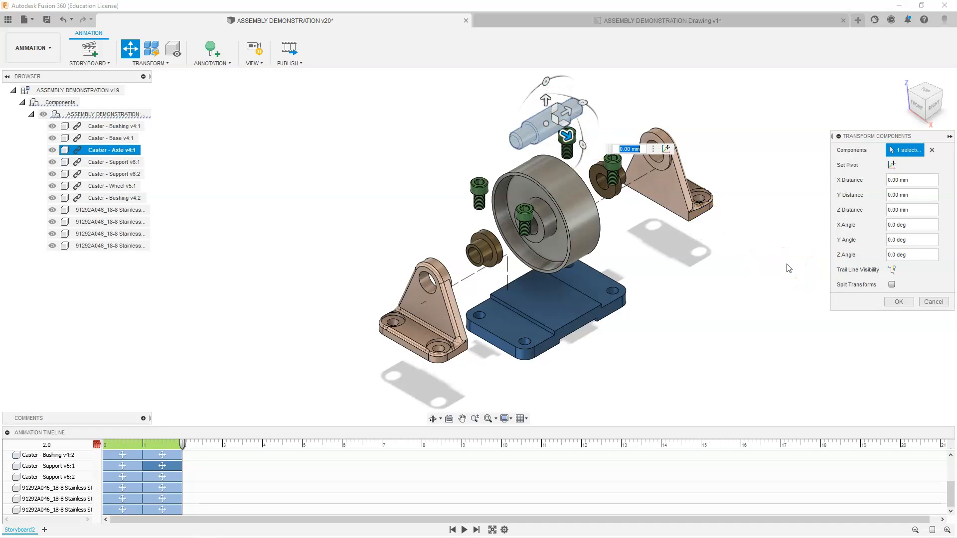
left_click(898, 301)
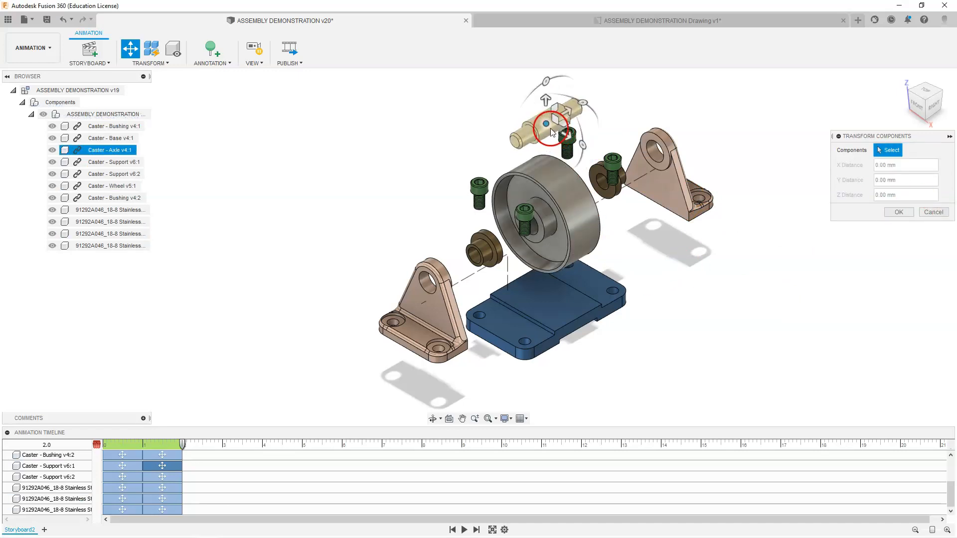
left_click(546, 103)
left_click(545, 119)
left_click(892, 231)
left_click(932, 213)
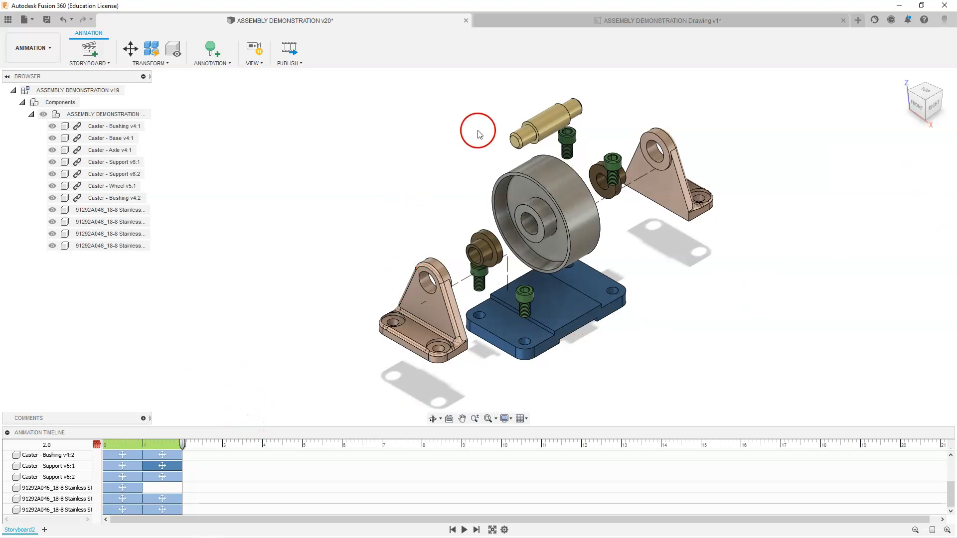
left_click(533, 126)
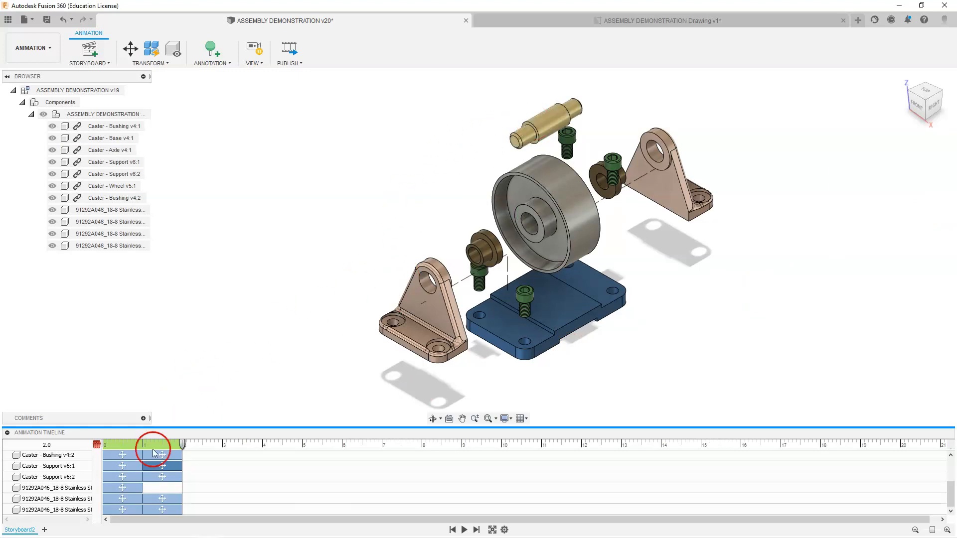
left_click_drag(257, 427, 265, 356)
left_click(175, 419)
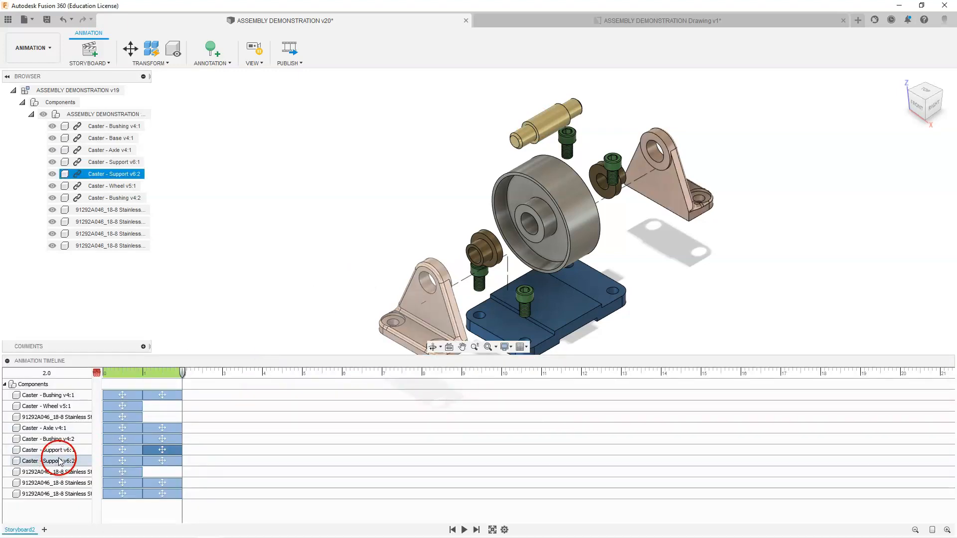
left_click(46, 428)
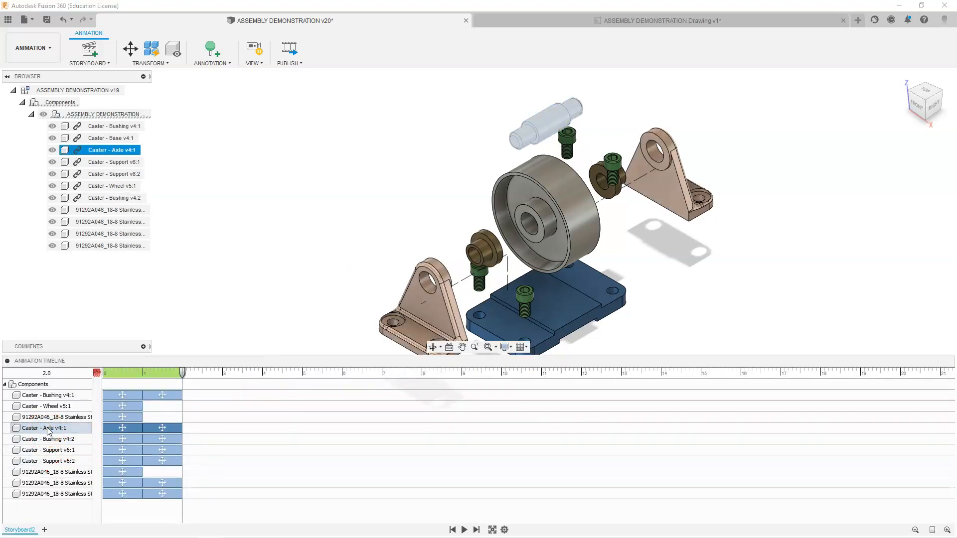
left_click(155, 428)
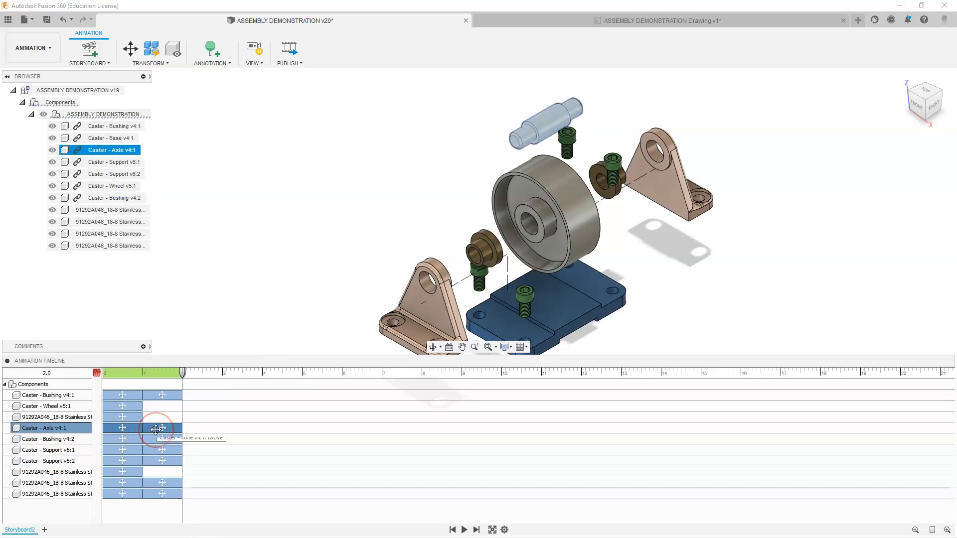
right_click(156, 429)
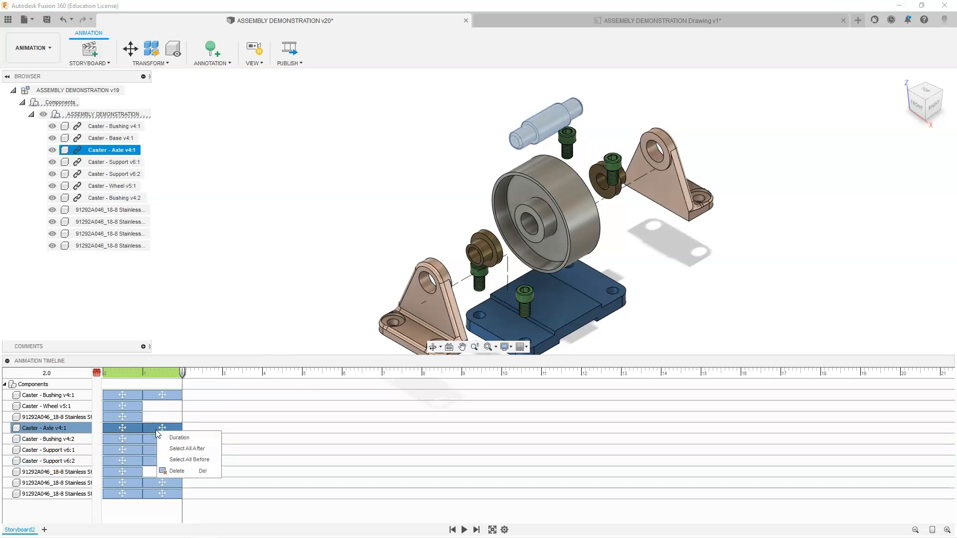
left_click(155, 430)
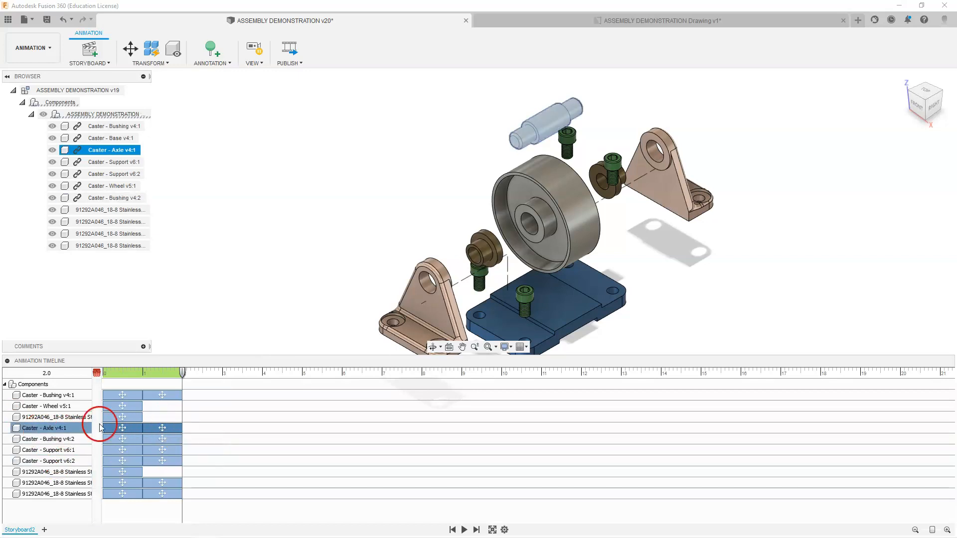
right_click(160, 427)
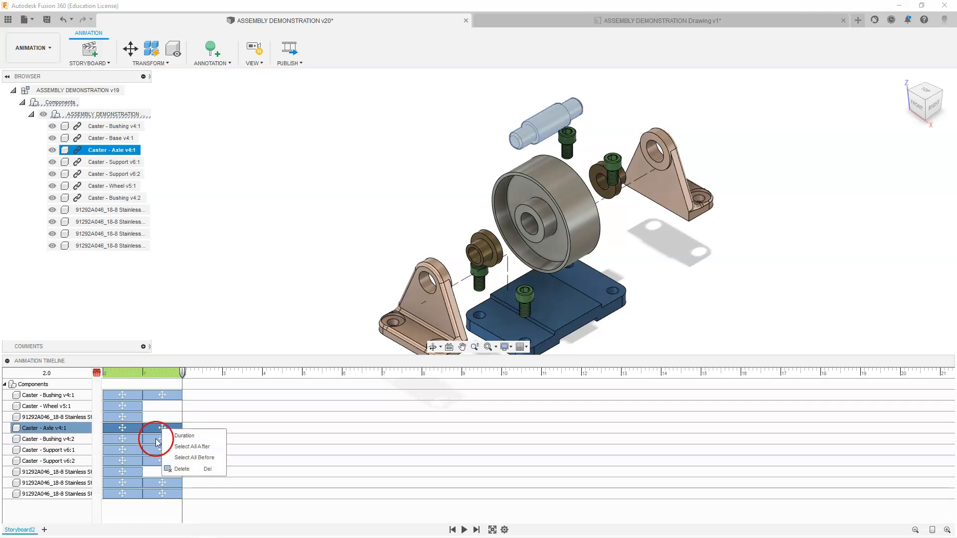
left_click(122, 426)
right_click(122, 426)
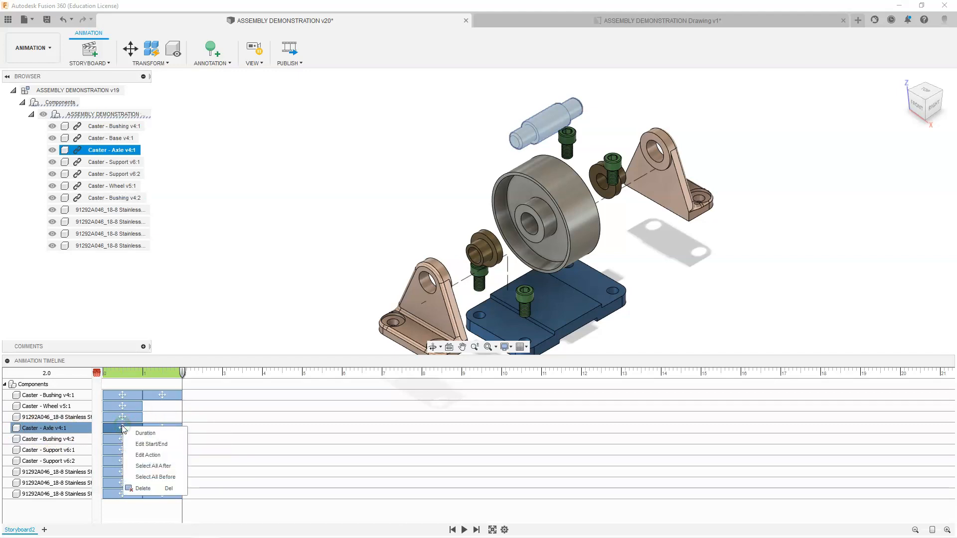
left_click(153, 456)
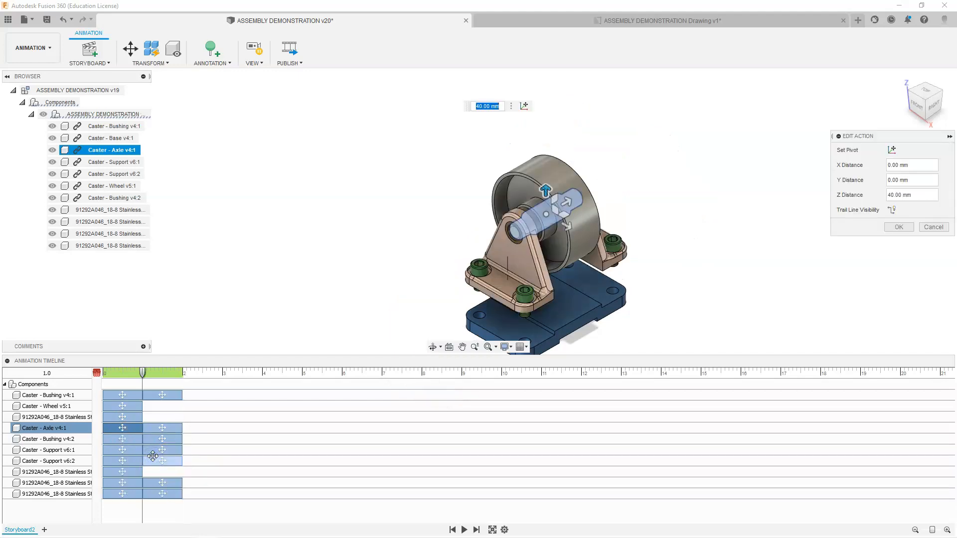
left_click(931, 228)
- Raise Caster - Axle higher along Z by editing its second move action, ending at 2.0 on the timeline
left_click(165, 403)
left_click(159, 431)
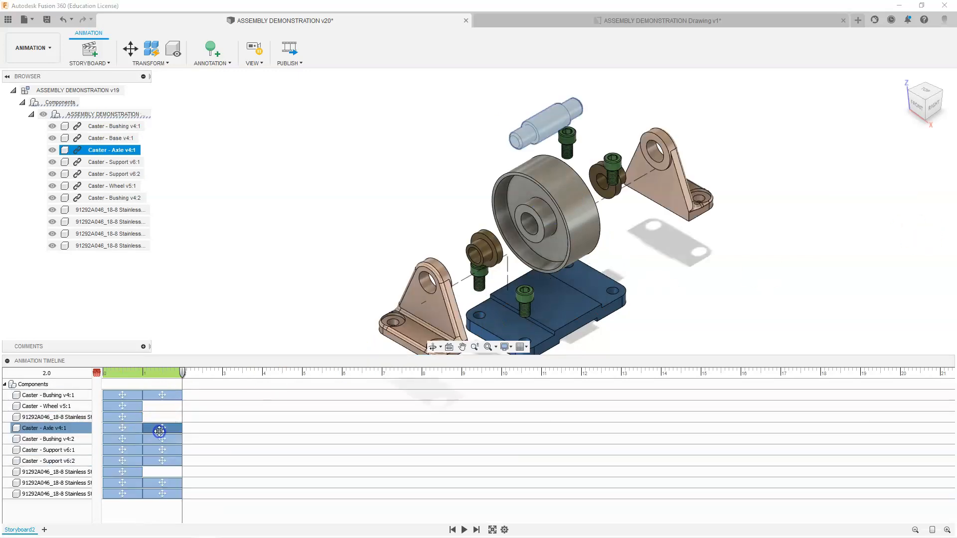
right_click(159, 428)
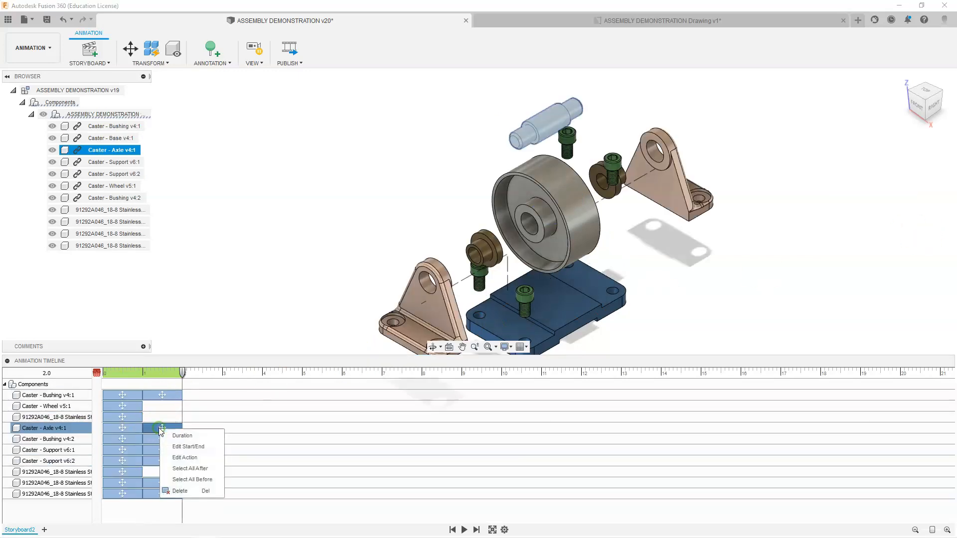
left_click(177, 456)
left_click(546, 99)
left_click_drag(546, 100, 547, 75)
left_click(898, 227)
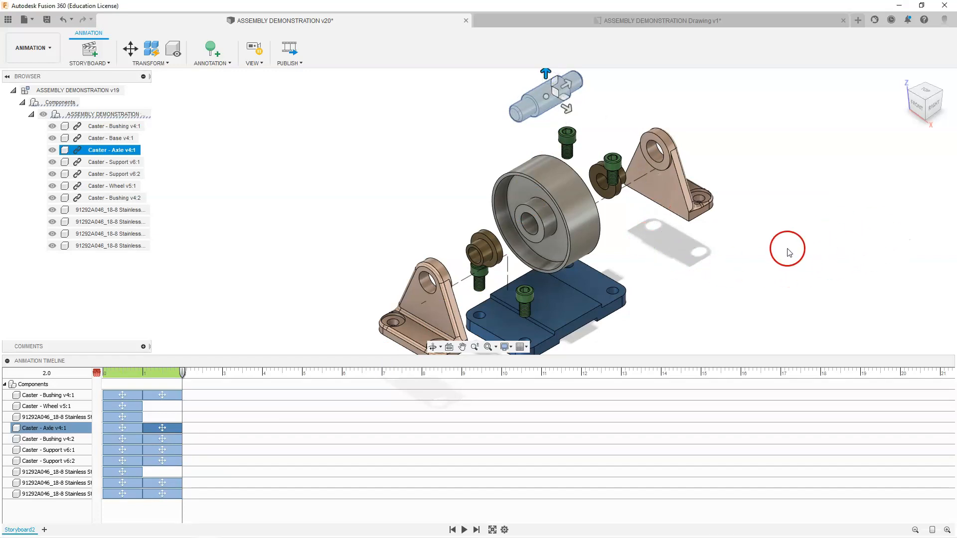
left_click(863, 127)
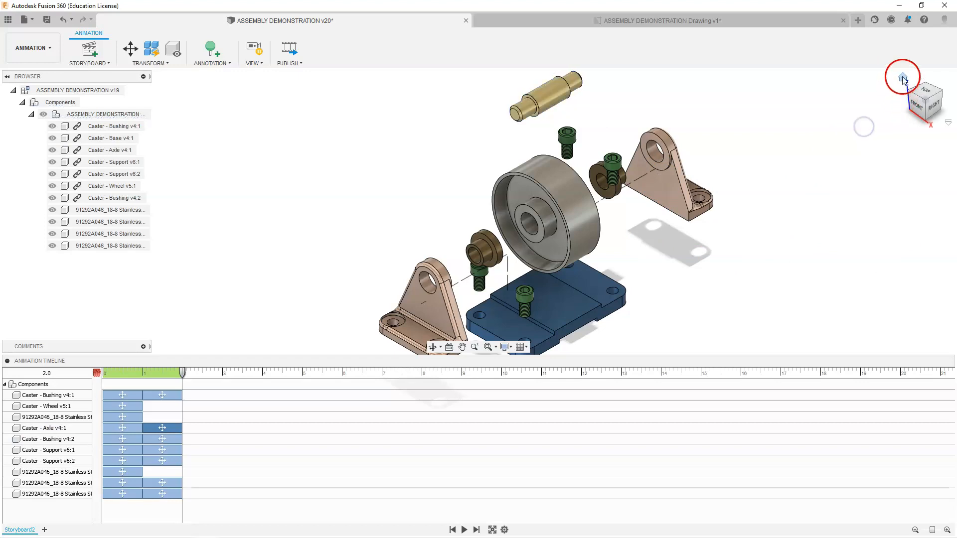
left_click(902, 79)
left_click_drag(665, 355, 652, 429)
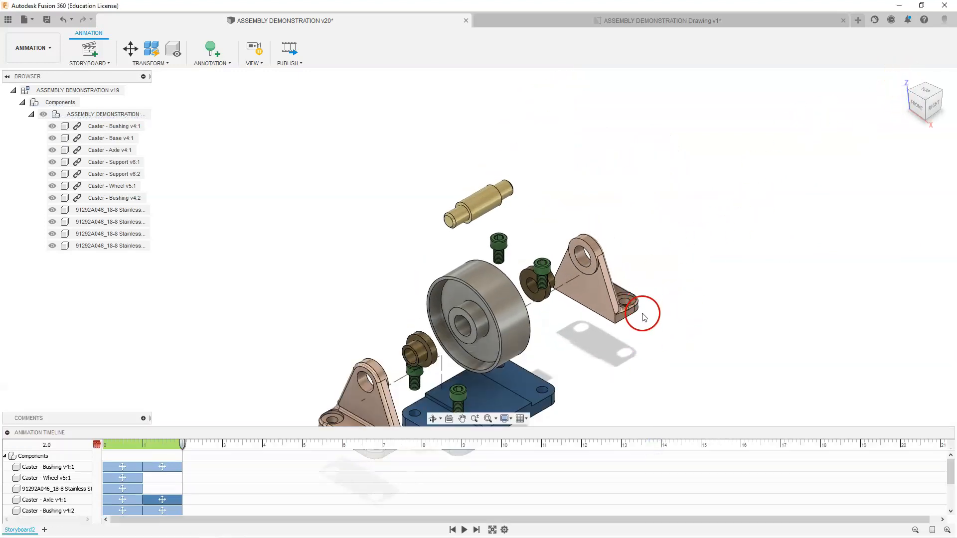
- Raise Socket Head Screw:1, the front corner screw below the wheel, with a transform of -90 mm in Z
left_click(934, 107)
left_click(555, 281)
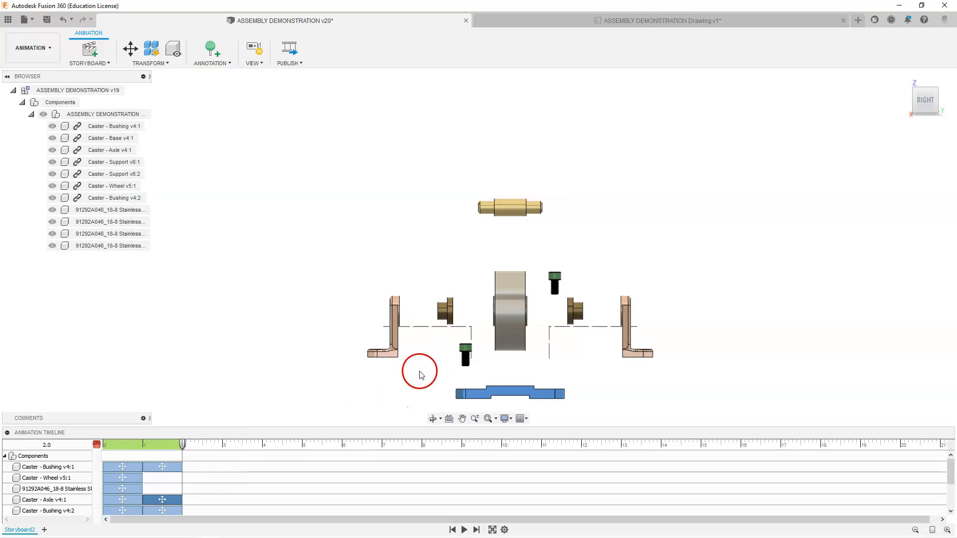
left_click(467, 357)
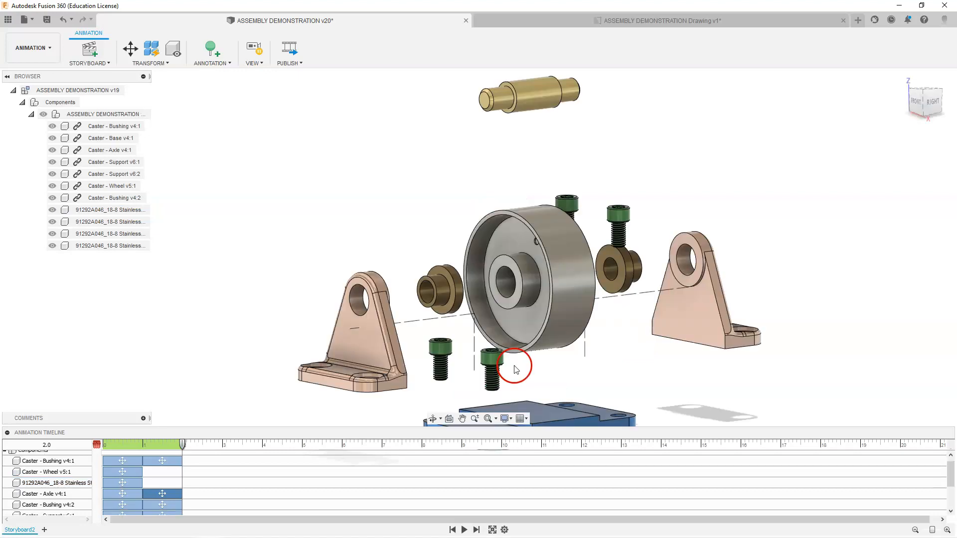
left_click(488, 356)
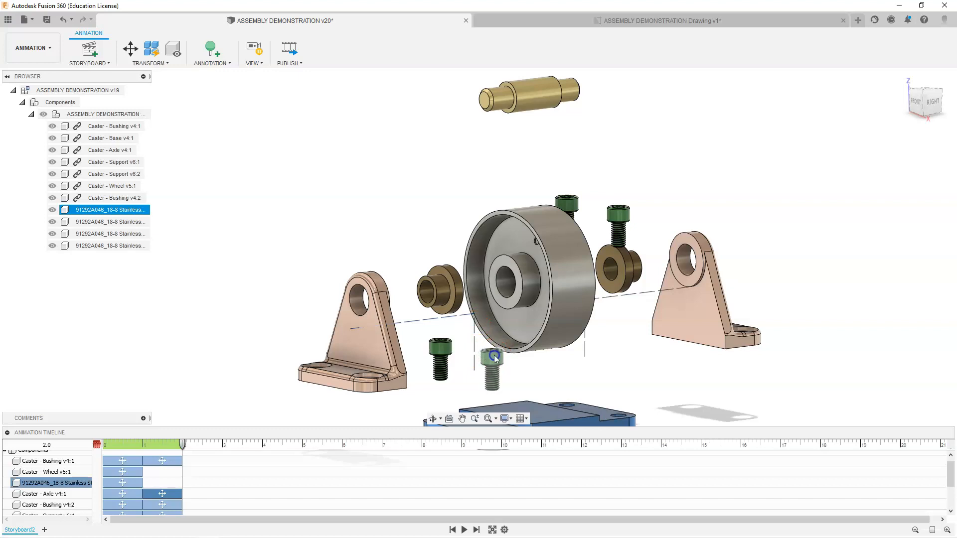
left_click(131, 48)
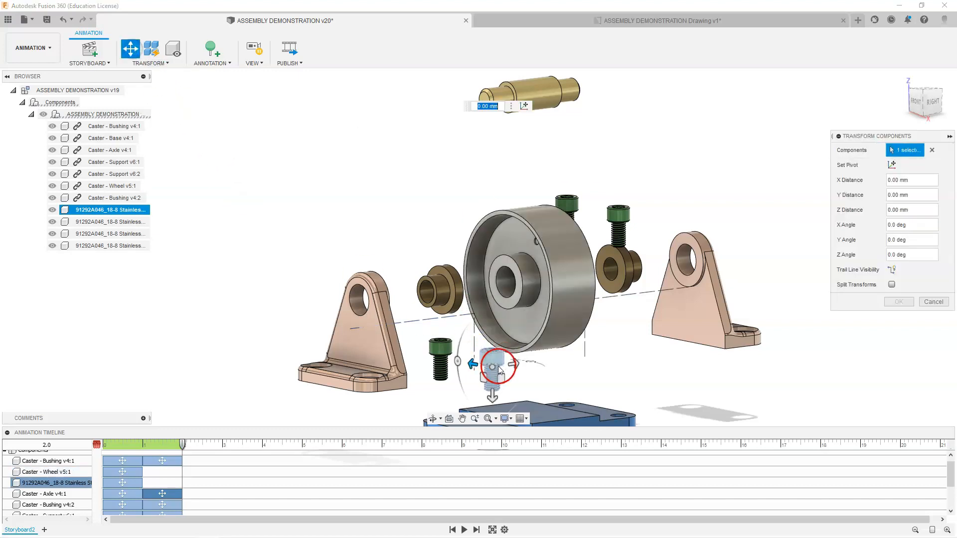
left_click_drag(493, 394, 494, 279)
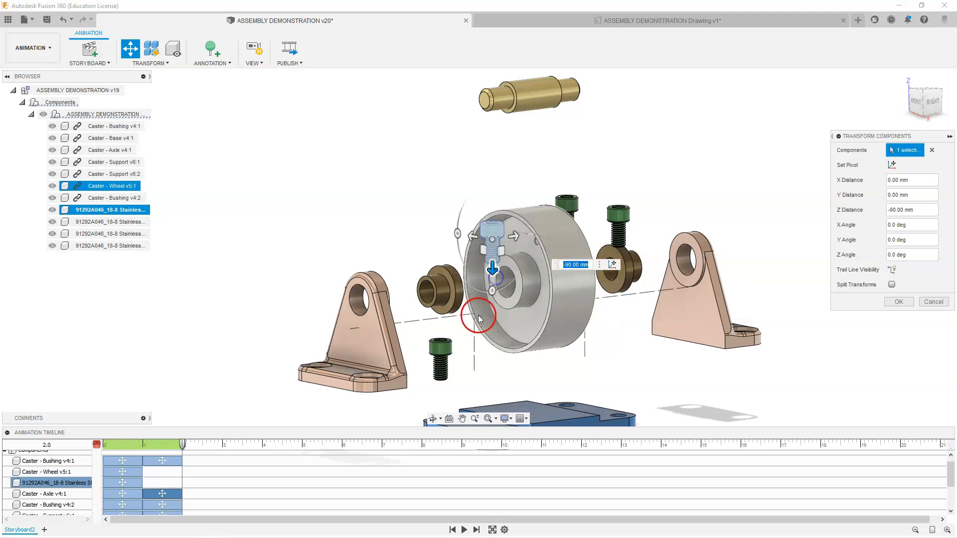
- Raise Socket Head Screw:2, below the front bushing, with a transform of -90 mm in Z
left_click(440, 361)
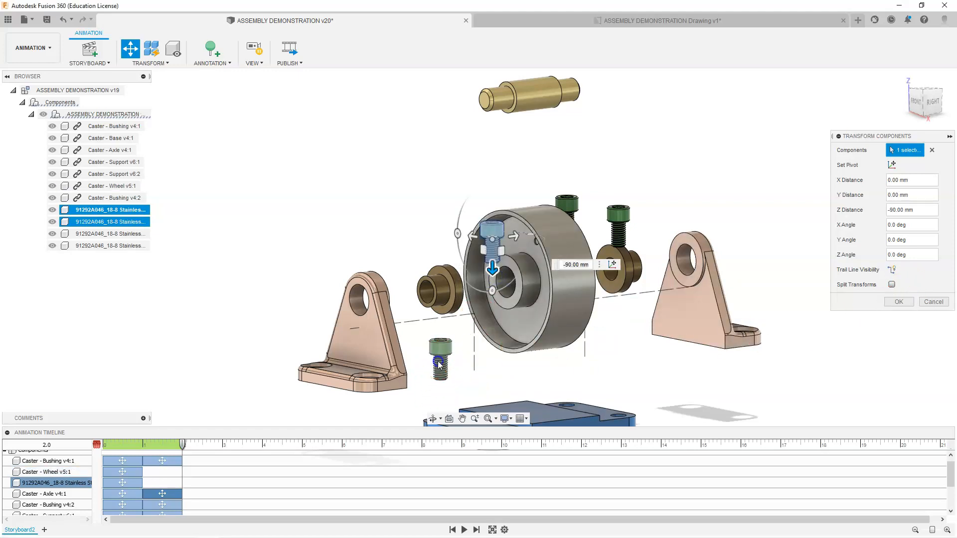
left_click_drag(441, 387, 441, 257)
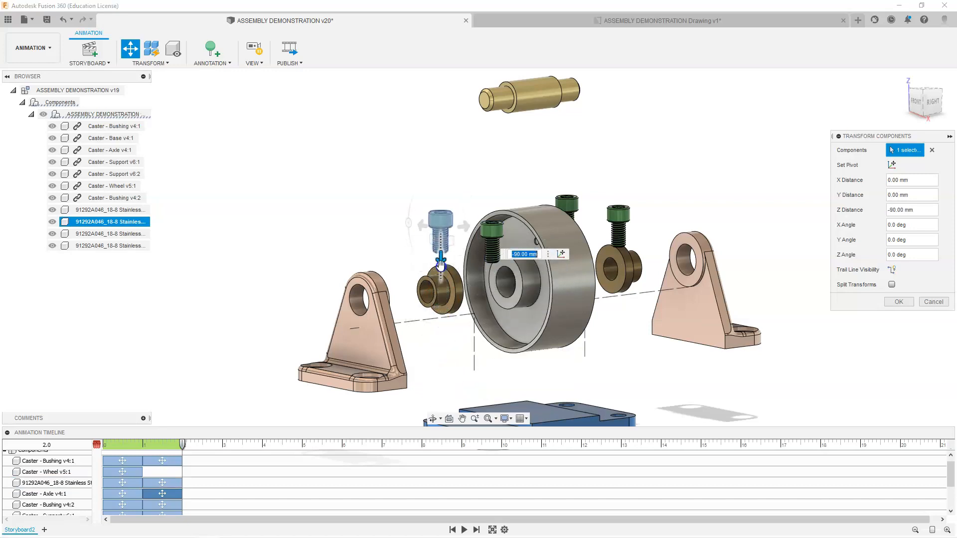
left_click(896, 301)
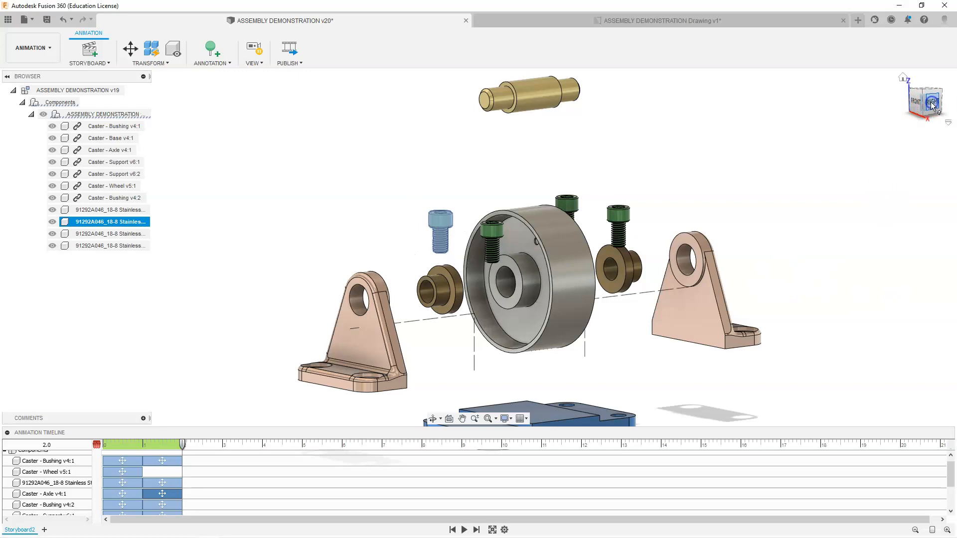
left_click(932, 102)
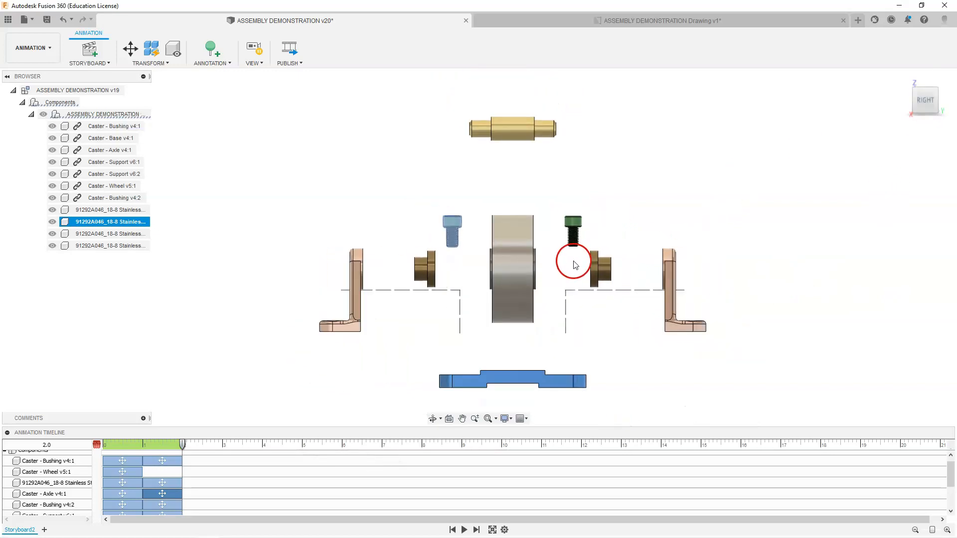
left_click(530, 314)
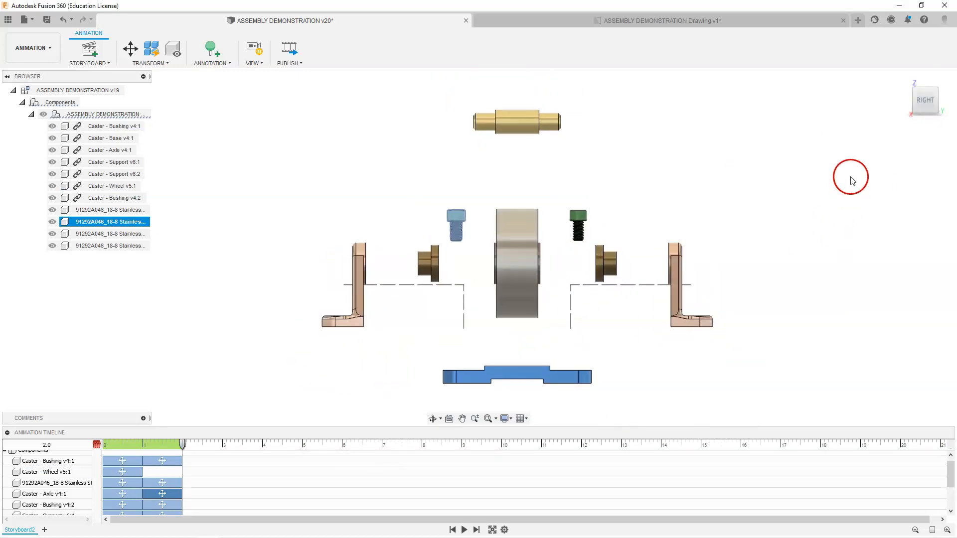
left_click(903, 79)
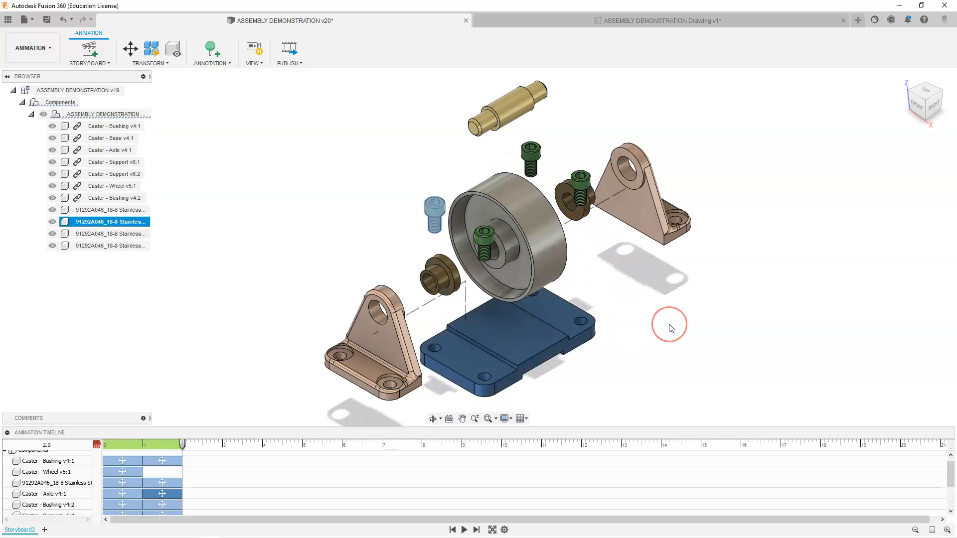
- Clear the screw selection and save the caster assembly with its exploded storyboard
left_click(484, 240, "ctrl")
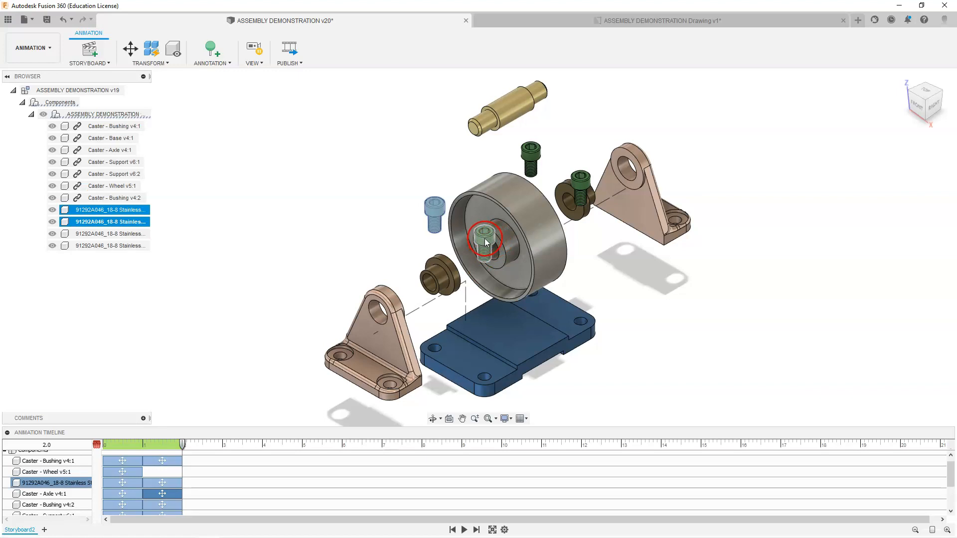
left_click(485, 241, "ctrl")
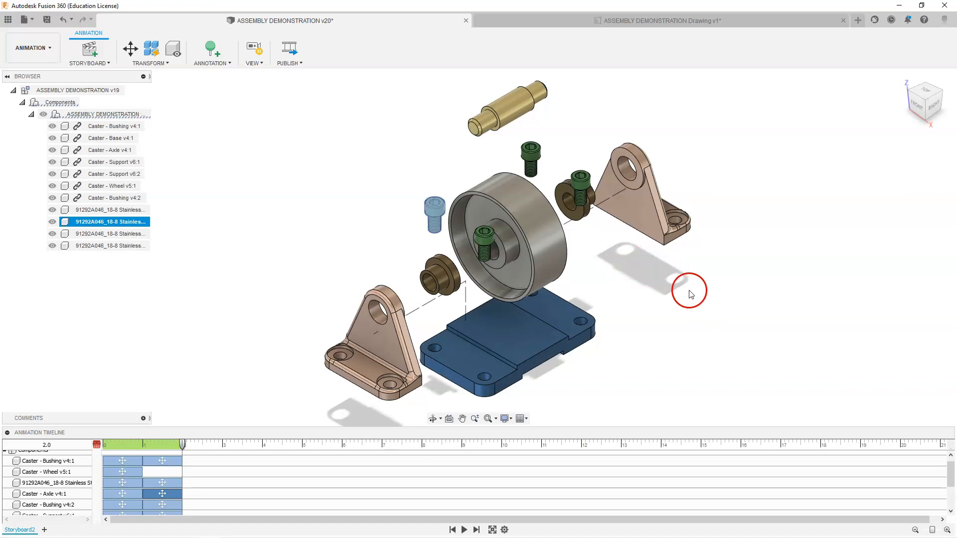
left_click(771, 300)
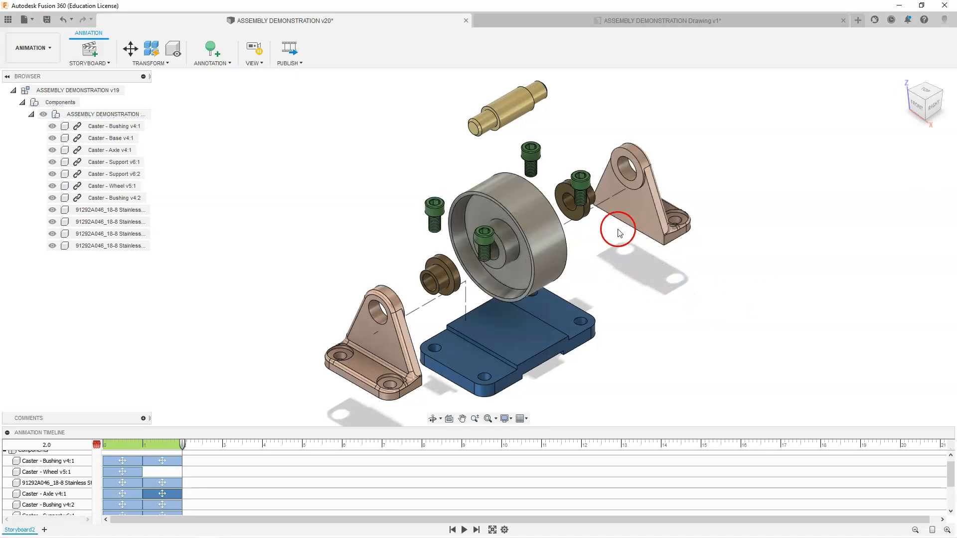
key("ctrl+s")
left_click(467, 294)
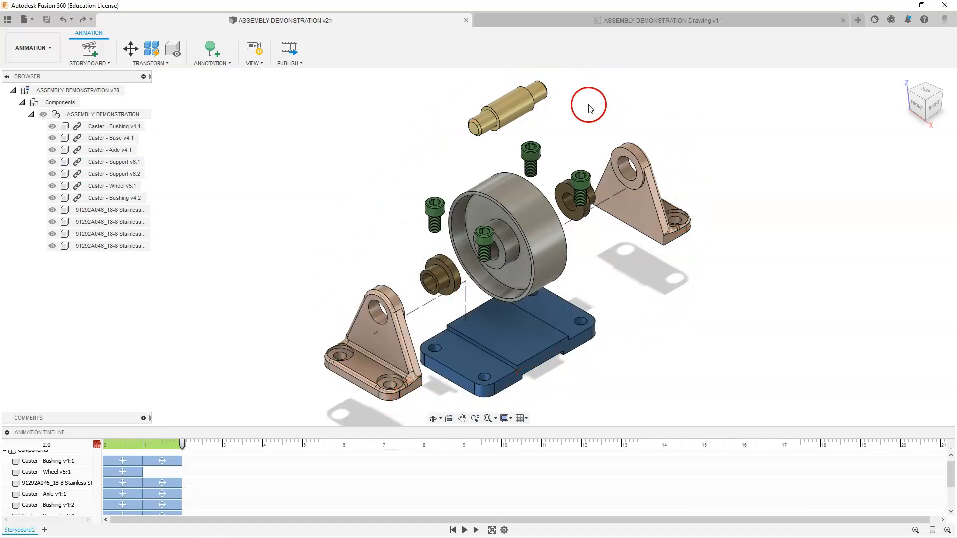
left_click(487, 278)
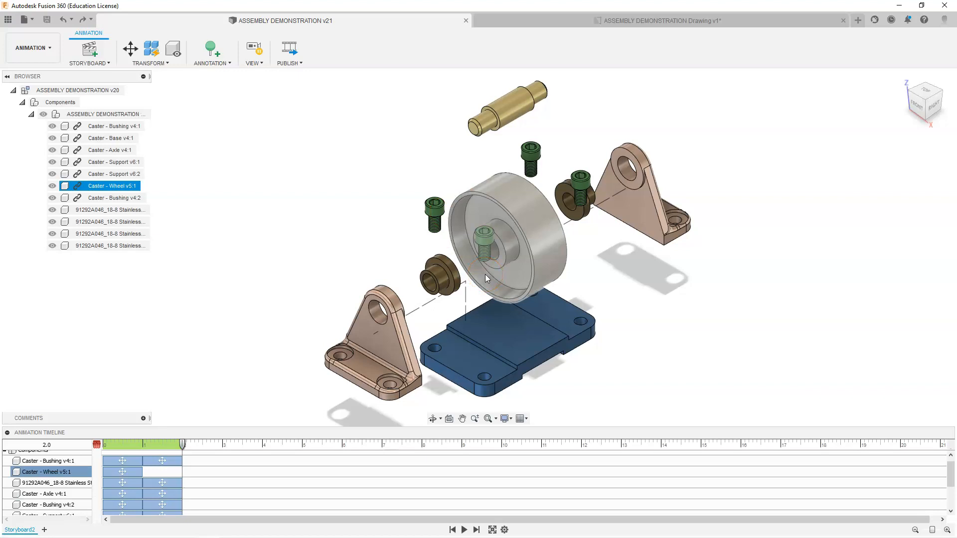
left_click(544, 178)
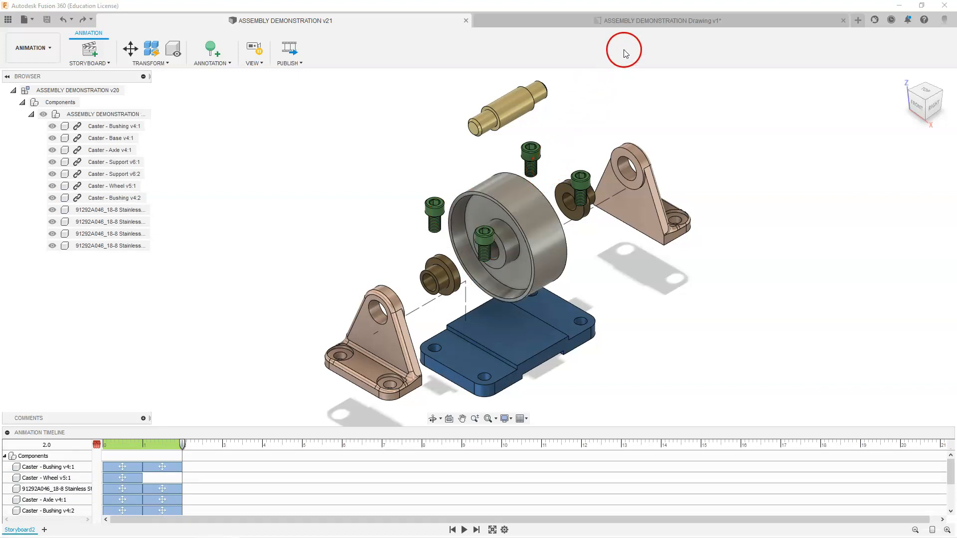
- Switch to the ASSEMBLY DEMONSTRATION drawing and add a blank second sheet, leaving it as the active sheet
left_click(632, 21)
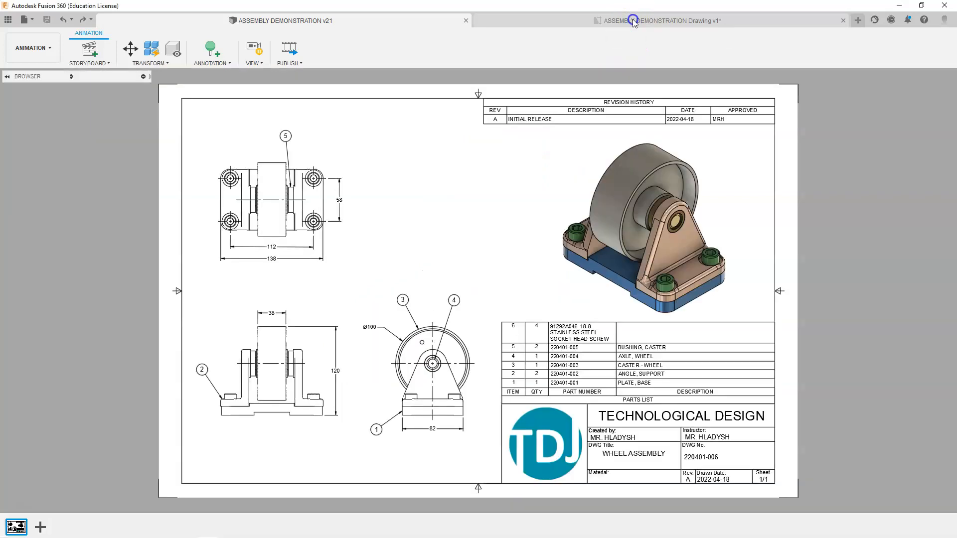
left_click(656, 132)
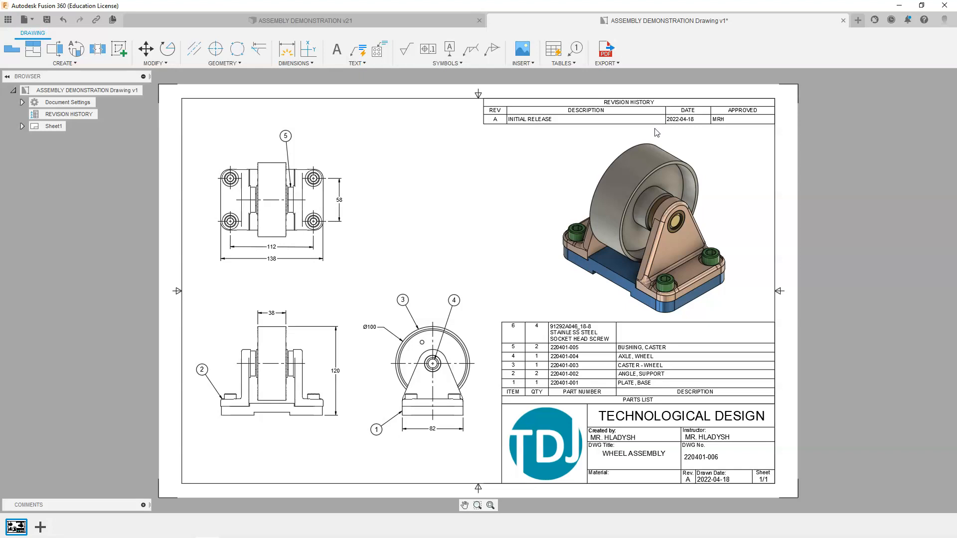
left_click(585, 271)
left_click(41, 528)
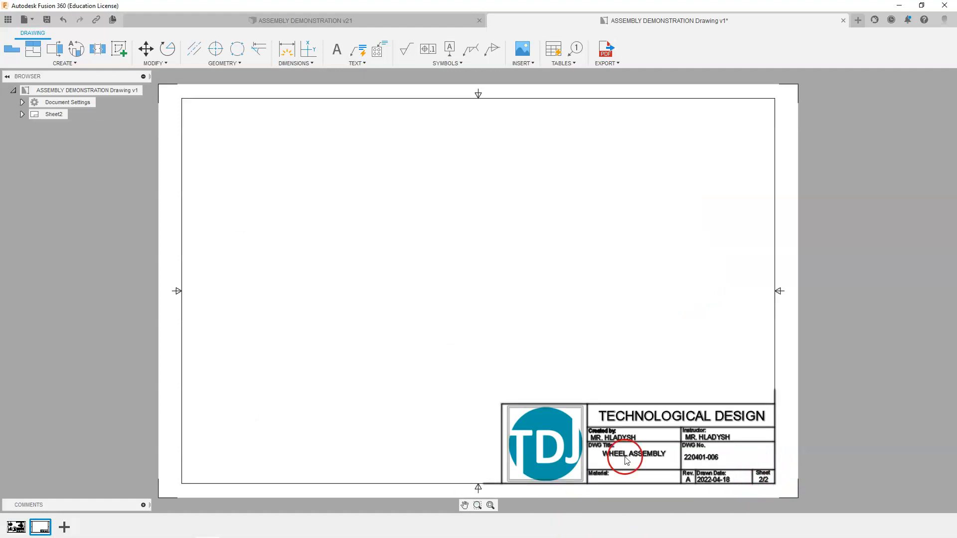
left_click(16, 529)
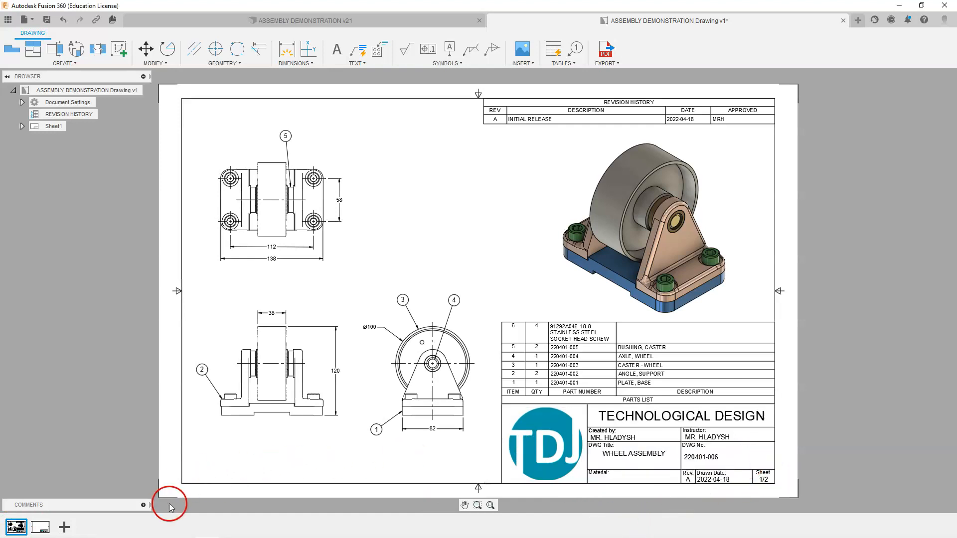
left_click(44, 529)
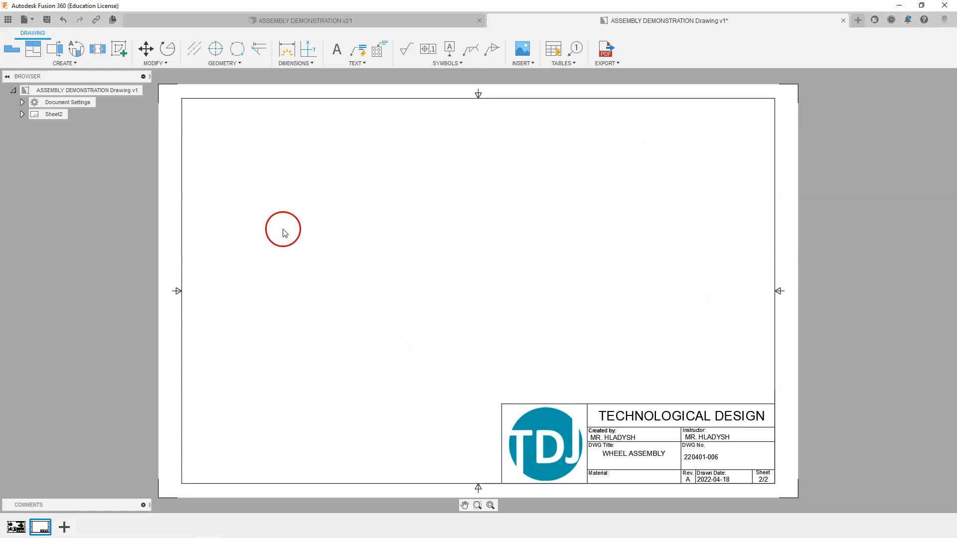
- Place a base view of Storyboard2 in HOME orientation near the middle of the sheet, with the scale set to .75
left_click(12, 52)
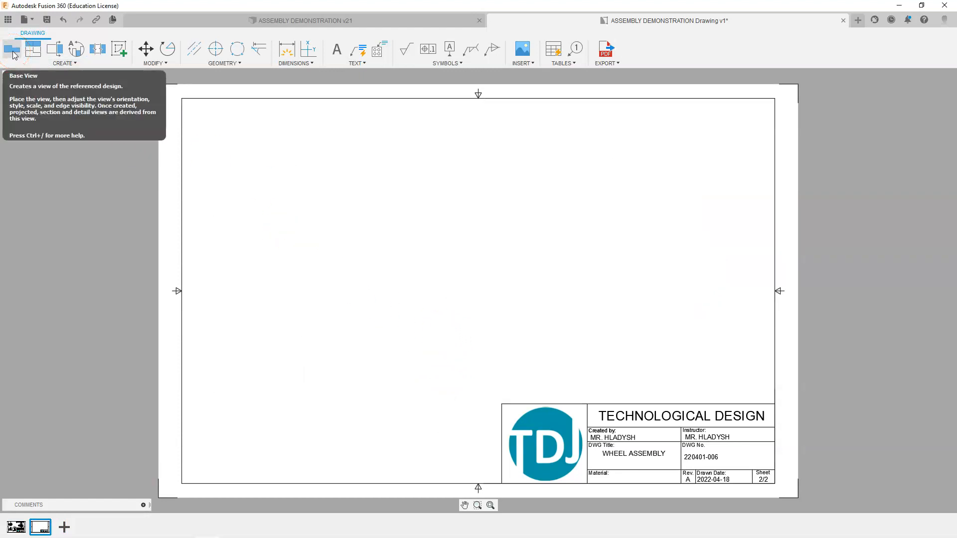
left_click(12, 52)
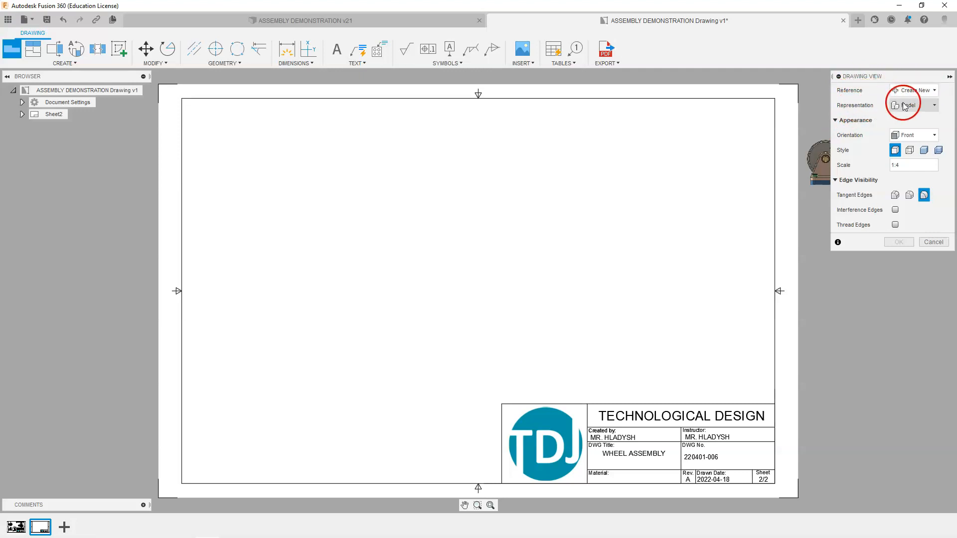
left_click(929, 107)
left_click(919, 131)
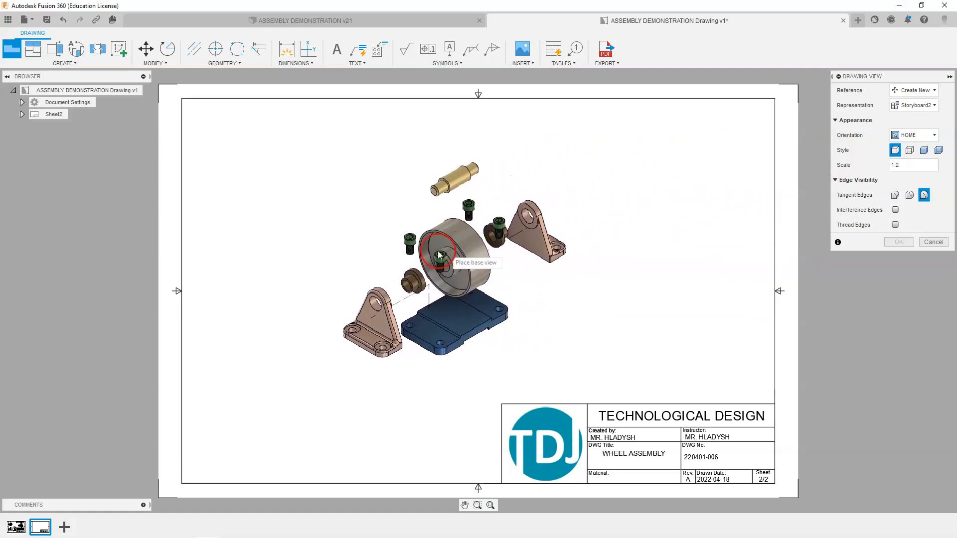
left_click(453, 255)
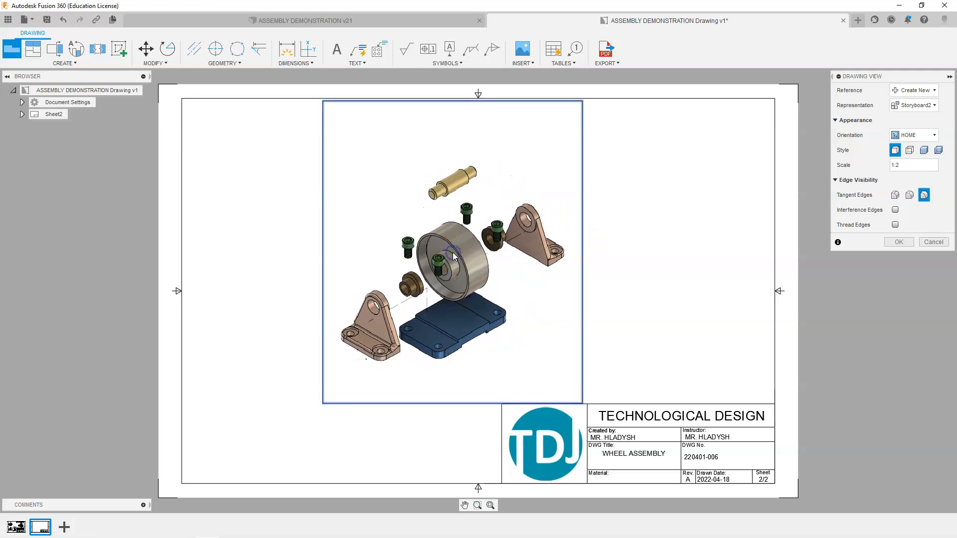
left_click(902, 163)
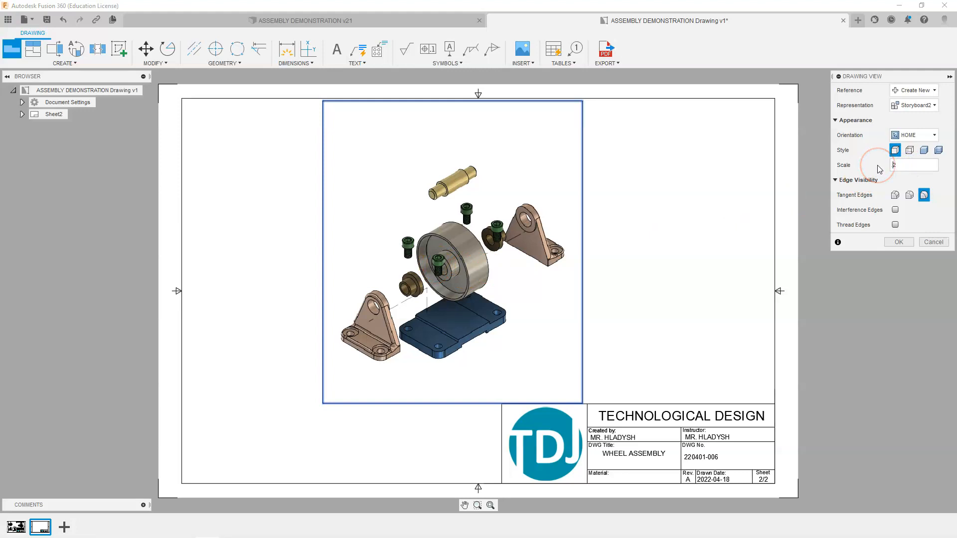
key("Return")
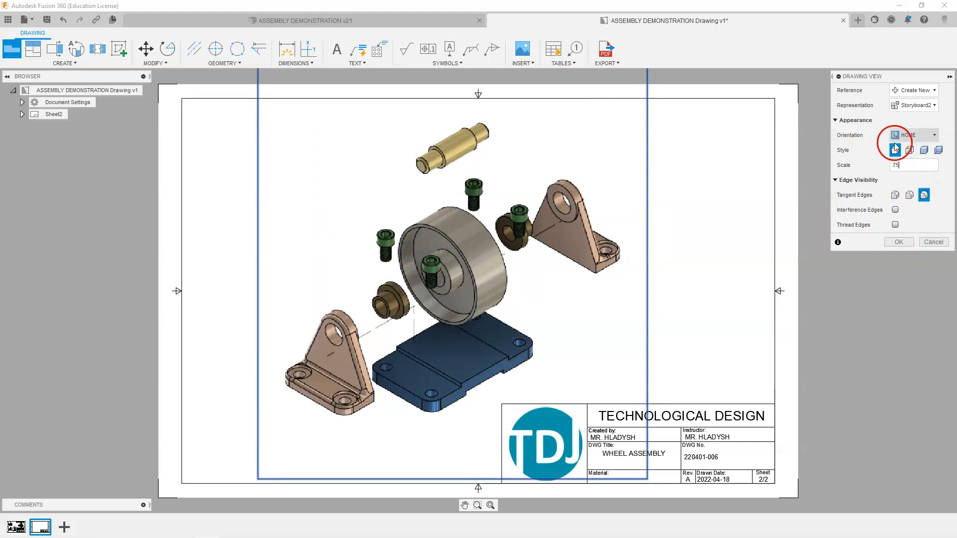
left_click(898, 241)
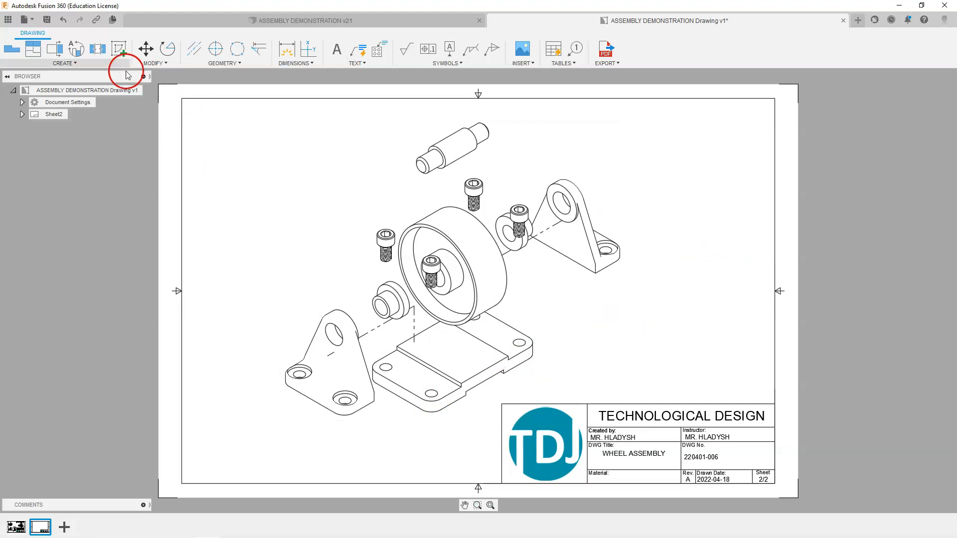
- Save the drawing as a new version
left_click(47, 20)
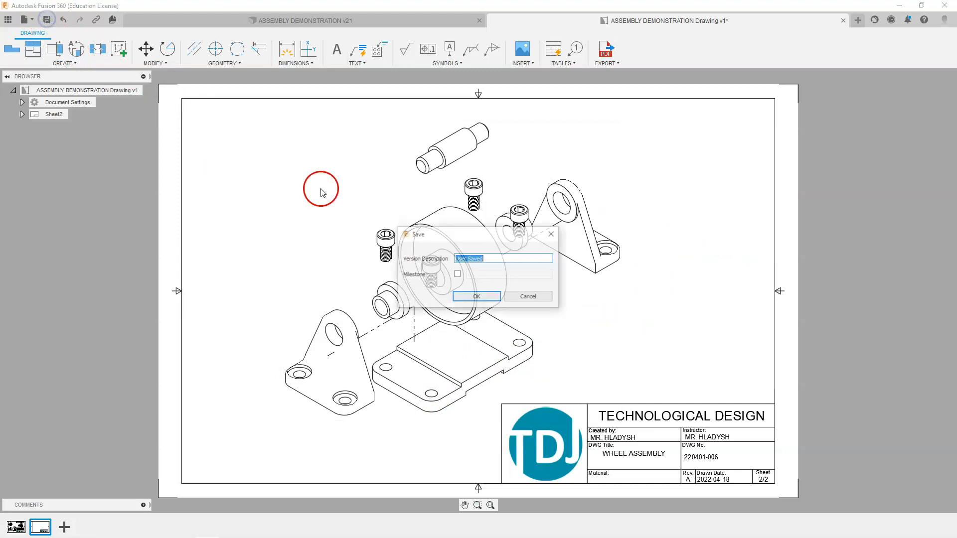
type("Gear Mount")
left_click(468, 296)
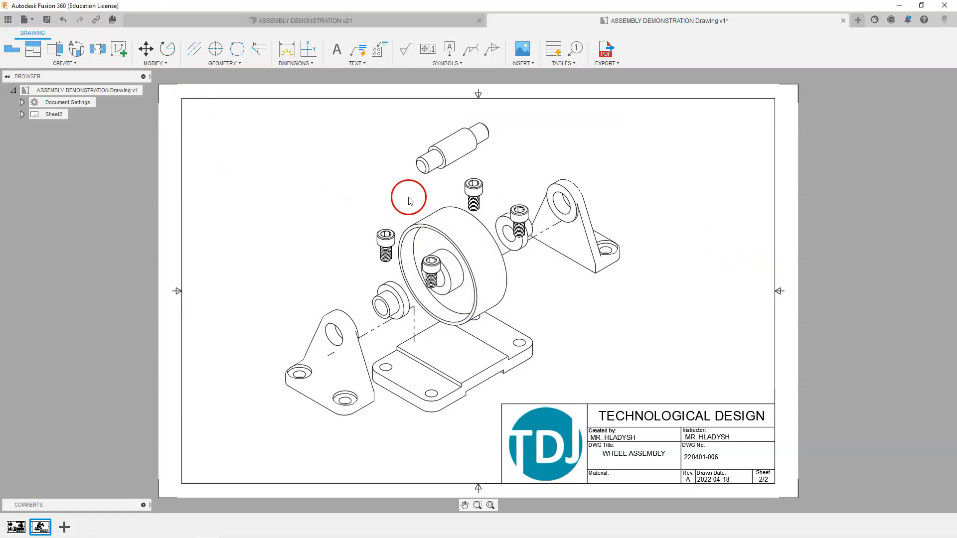
- Move the exploded view toward the sheet's left border, freeing the area above the title block
left_click(367, 136)
mouse_move(349, 138)
left_mouse_down()
mouse_move(369, 128)
mouse_move(340, 127)
left_mouse_up()
left_click(623, 182)
left_click(412, 144)
- Insert a Parts List table with First Level structure directly above the title block, anchored at the sheet's right border
left_click(572, 64)
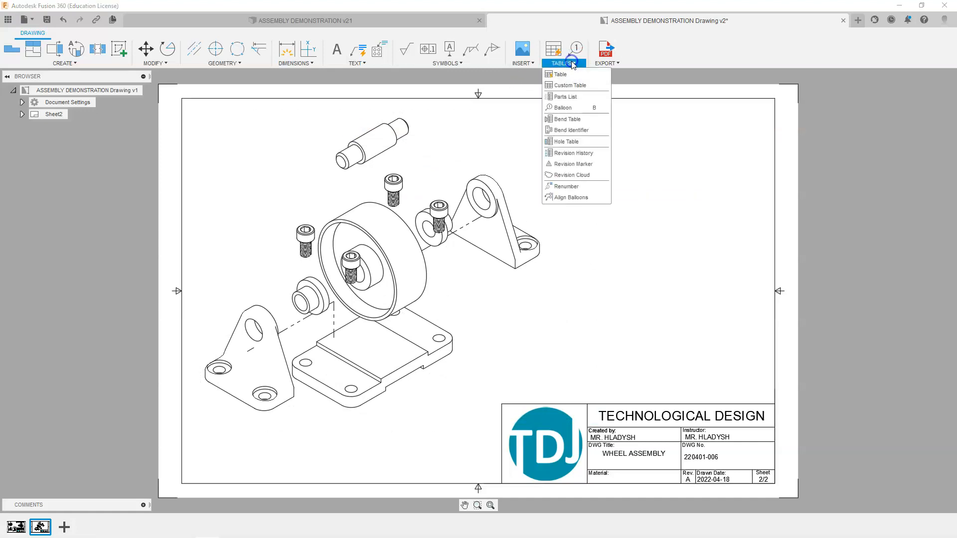
left_click(560, 74)
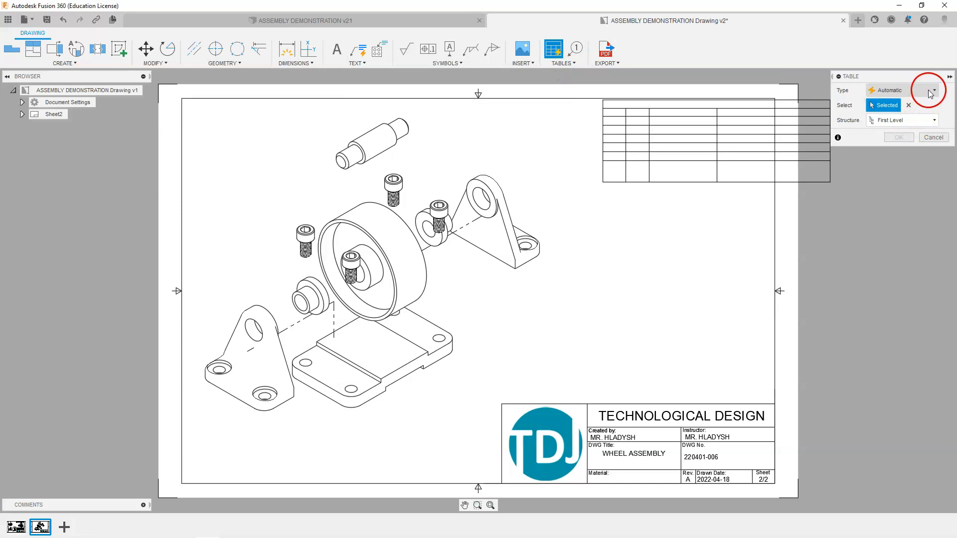
left_click(930, 92)
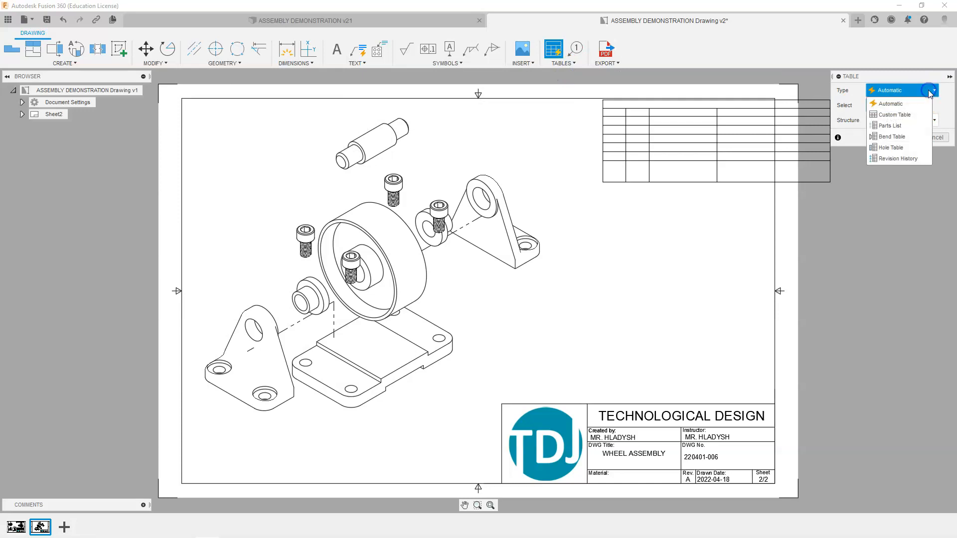
left_click(905, 126)
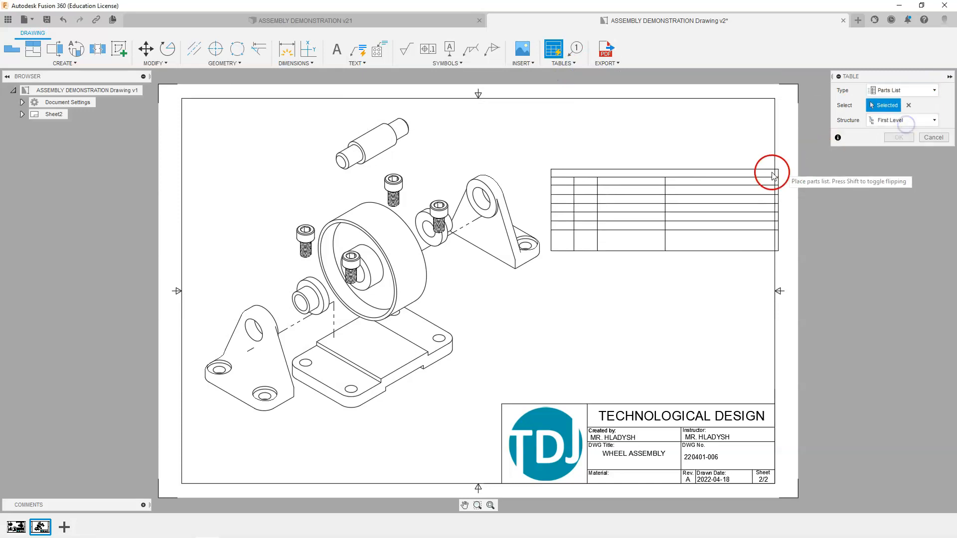
left_click(774, 403)
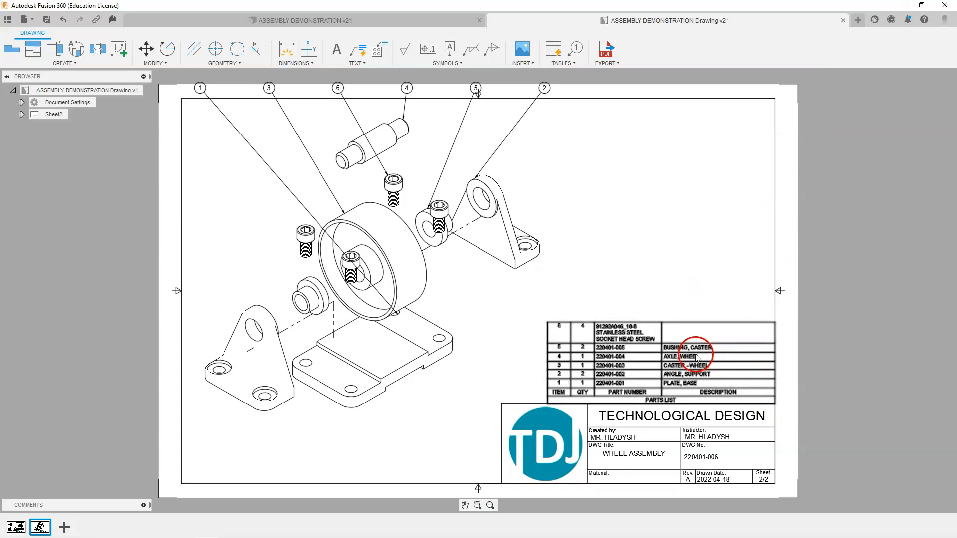
- Try to stretch the parts list's left edge out to the title block's left edge
scroll(561, 403, "up", 5)
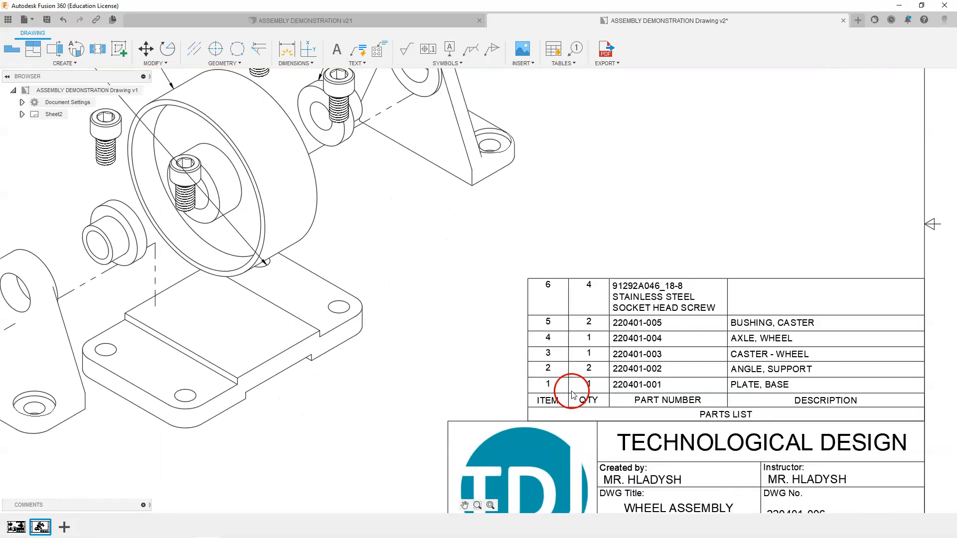
scroll(548, 387, "up", 1)
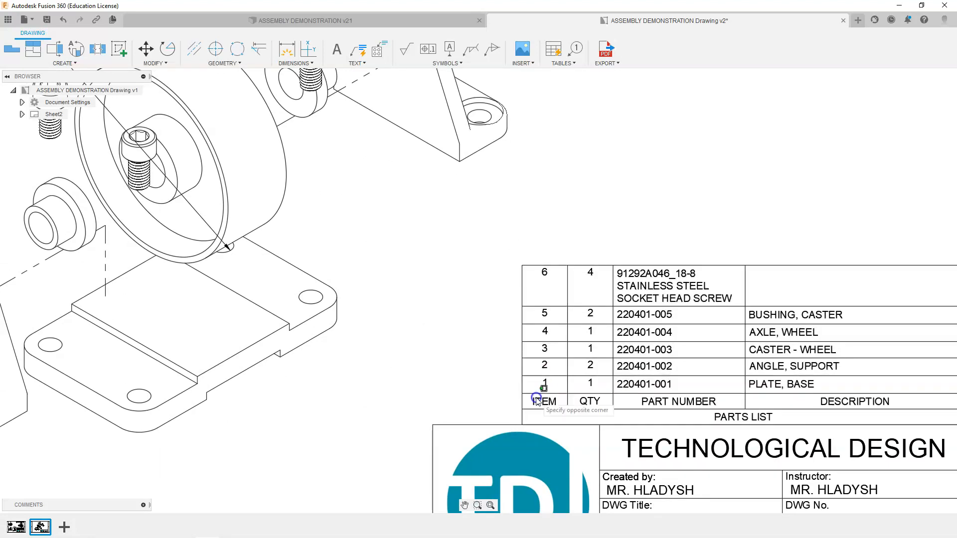
left_click(556, 407)
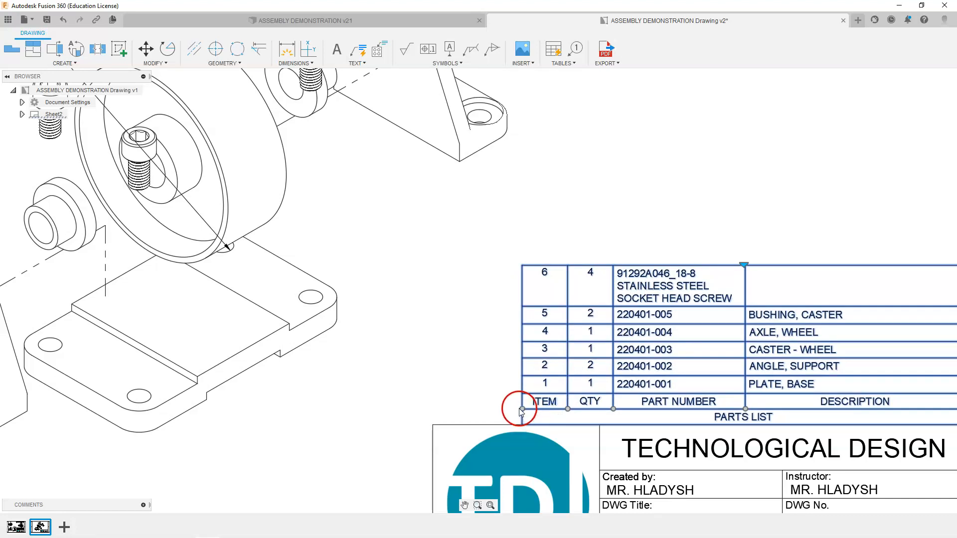
left_click(522, 409)
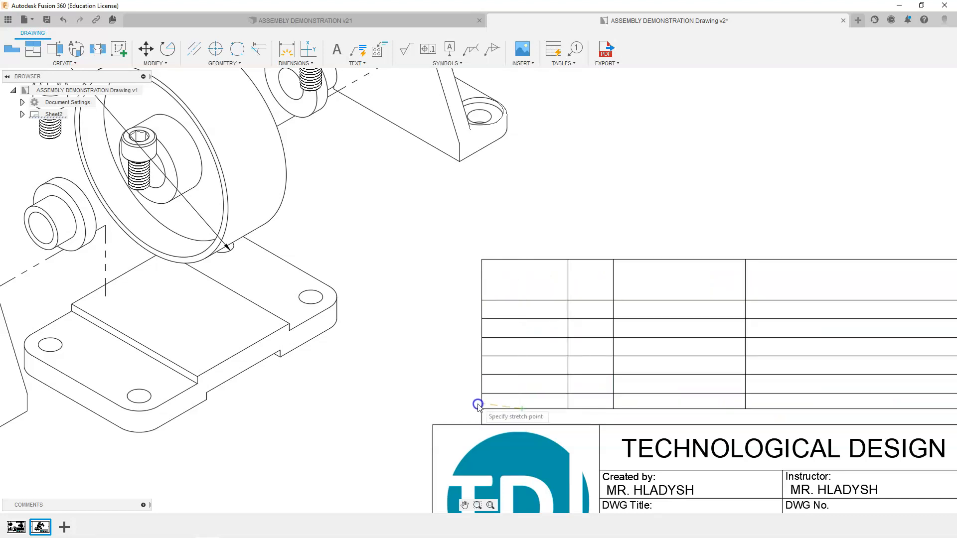
left_click(433, 402)
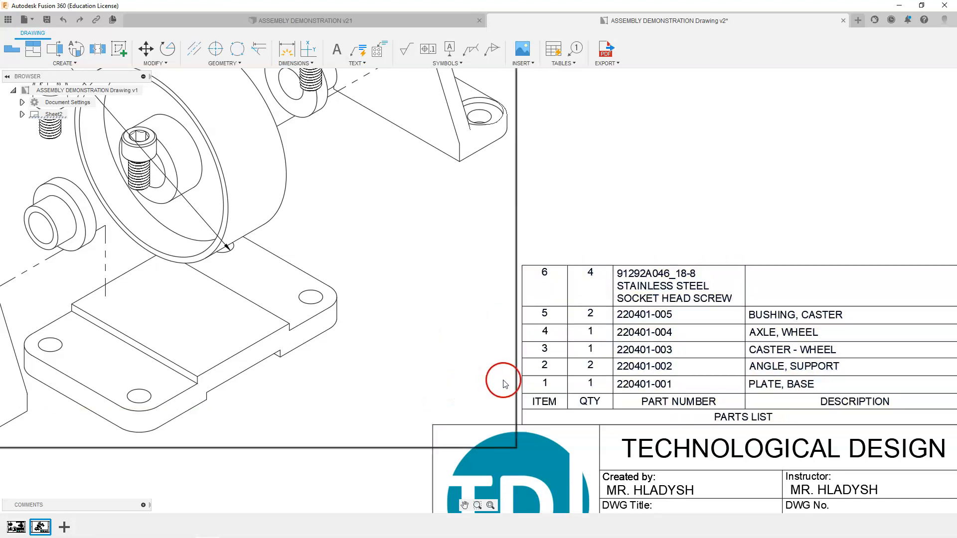
- Move the parts list left so its left edge lines up with the title block's left edge
left_click(608, 358)
left_click_drag(608, 358, 518, 359)
scroll(480, 332, "down", 1)
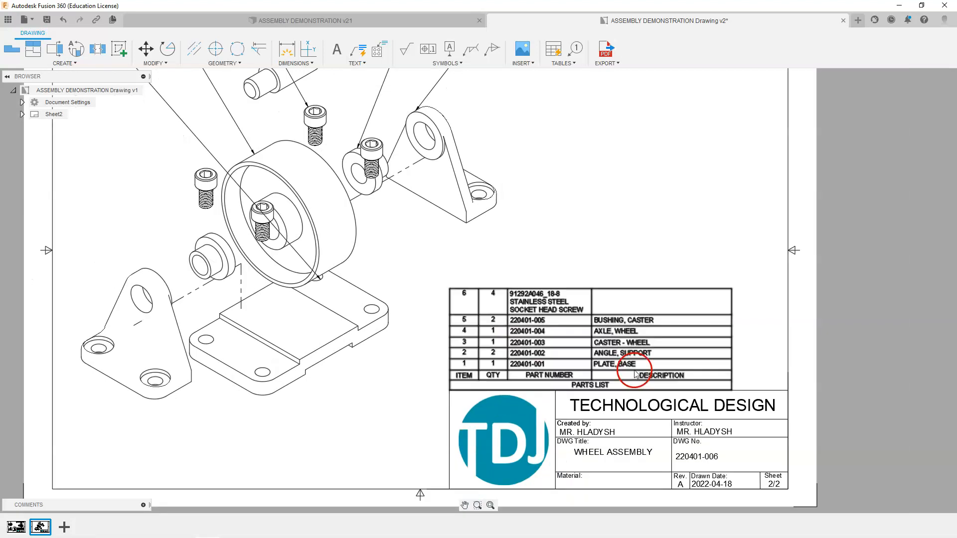
- Widen the parts list's Description column until the table reaches the sheet's right border
scroll(698, 379, "up", 3)
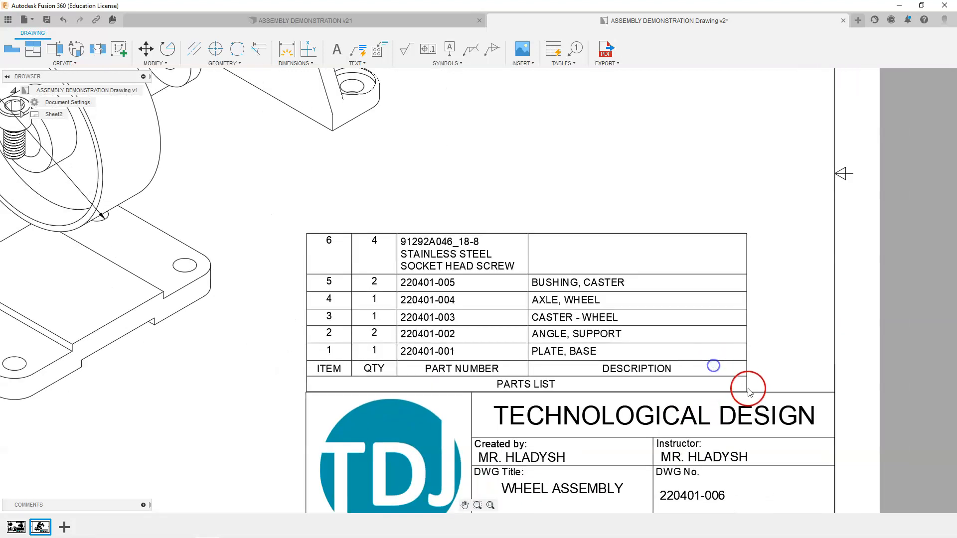
left_click(746, 391)
left_click_drag(746, 391, 756, 349)
left_click(784, 385)
left_click(807, 365)
left_click_drag(807, 364, 834, 393)
left_click(859, 376)
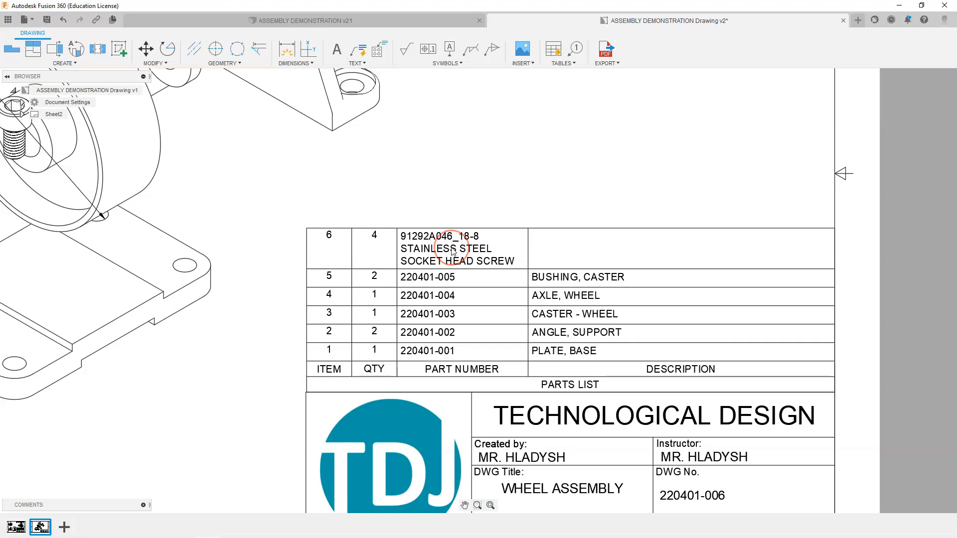
left_click(507, 179)
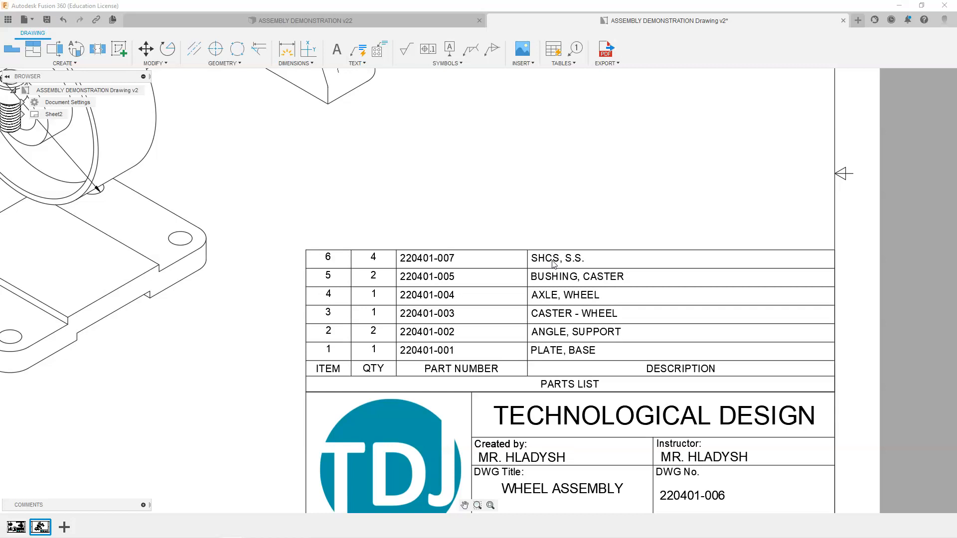
- Move the exploded view slightly down and to the right so its balloons sit lower on the sheet
scroll(629, 305, "down", 5)
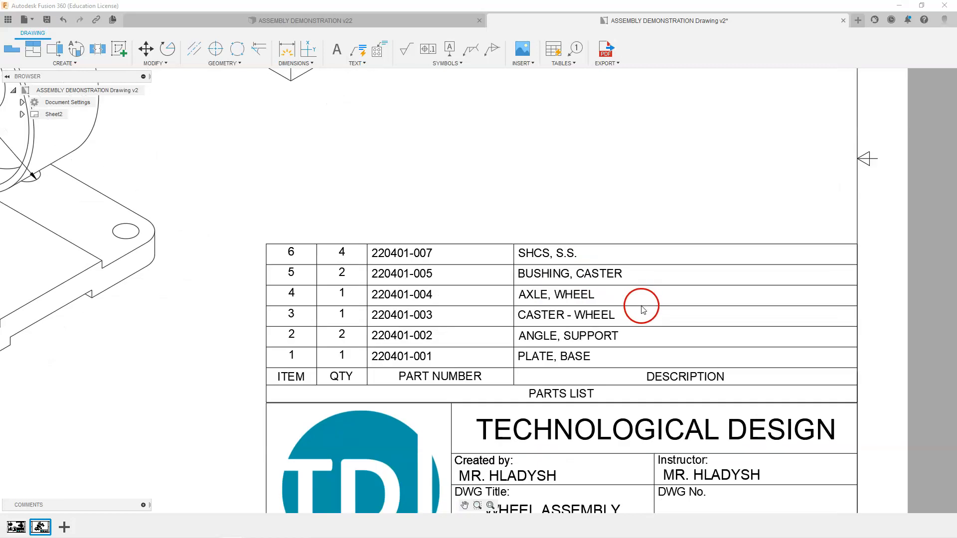
scroll(650, 307, "down", 2)
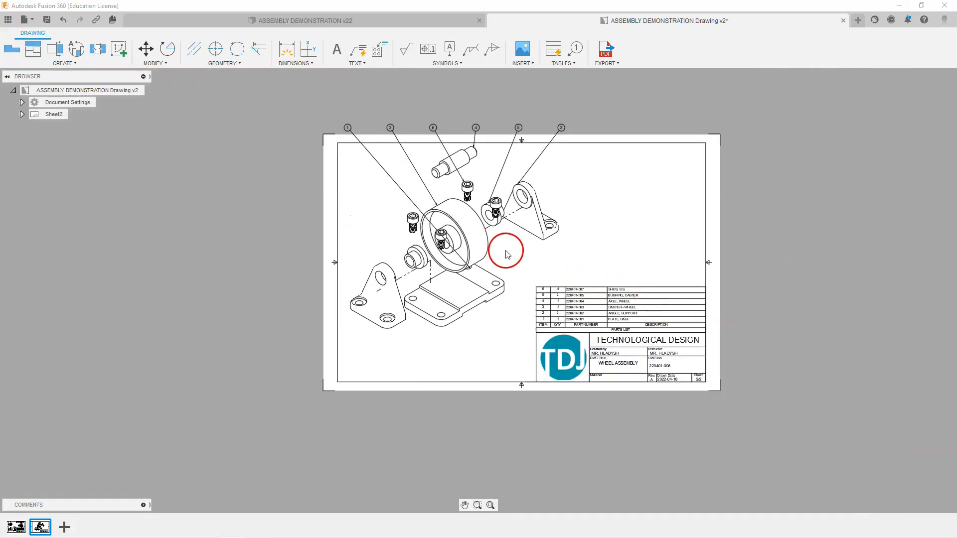
scroll(463, 152, "up", 4)
left_click(498, 288)
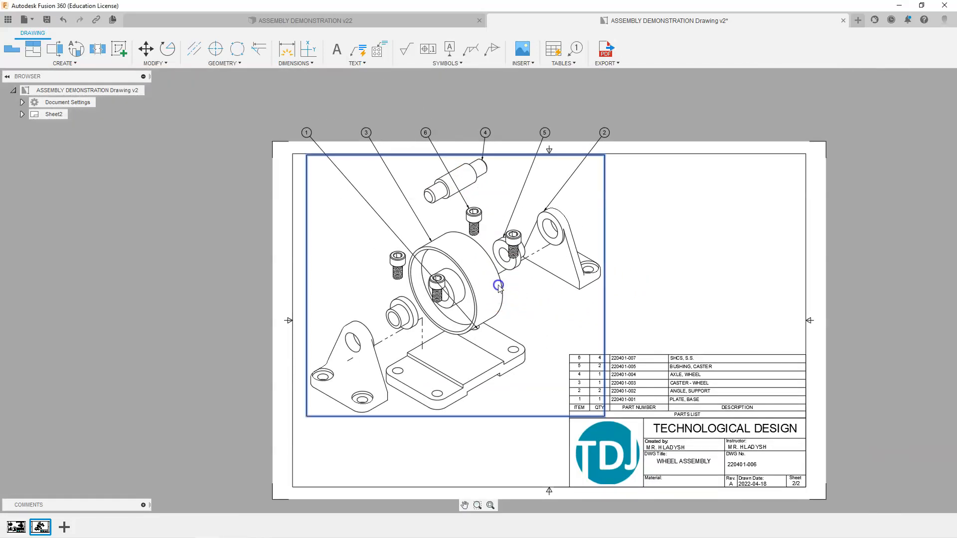
key("m")
left_click(499, 282)
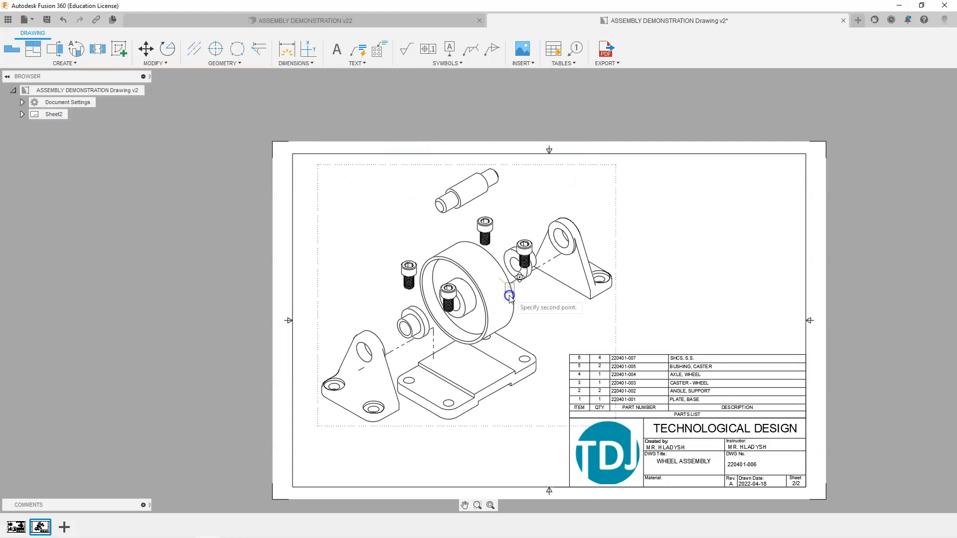
left_click(506, 305)
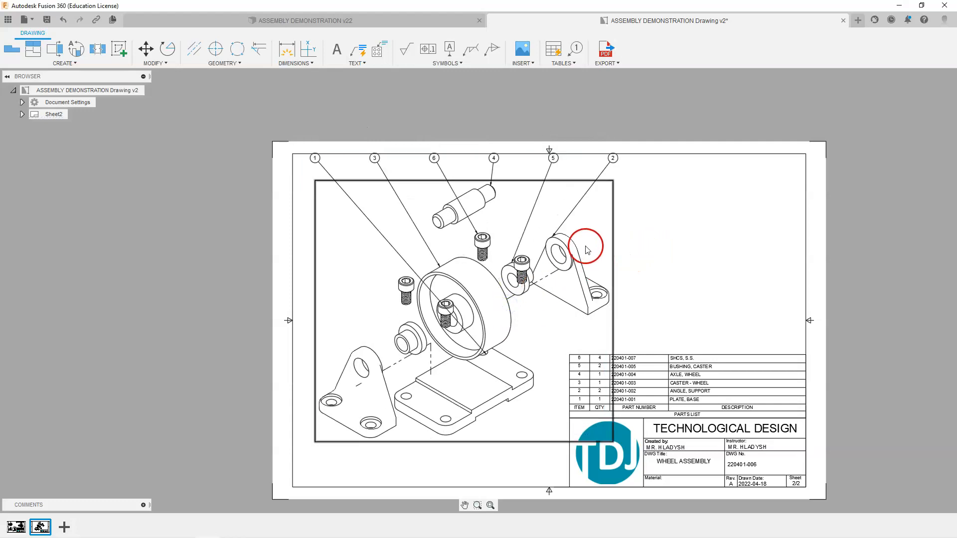
- Move balloon 2 close above the right support angle and re-anchor its arrow on the angle's rounded top edge
scroll(586, 226, "up", 2)
left_click(621, 142)
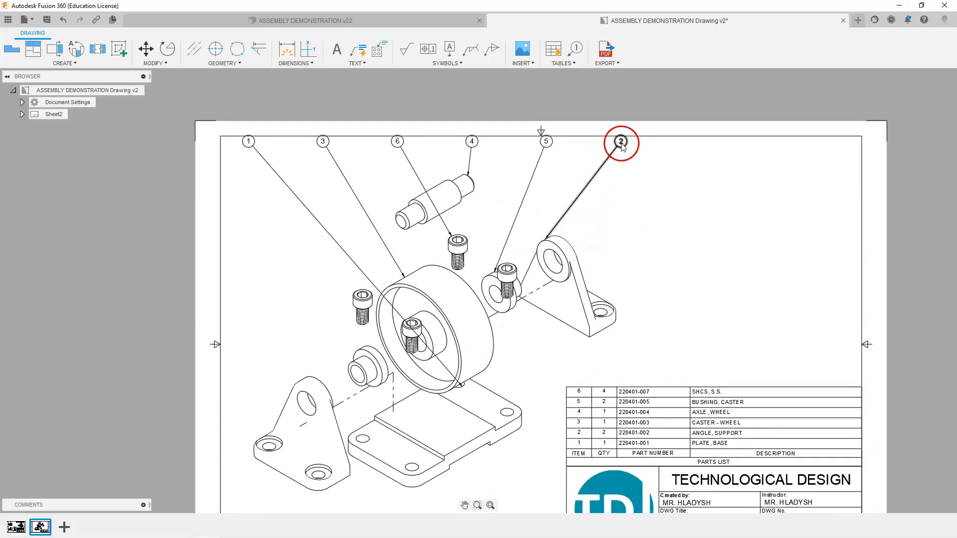
left_click(616, 145)
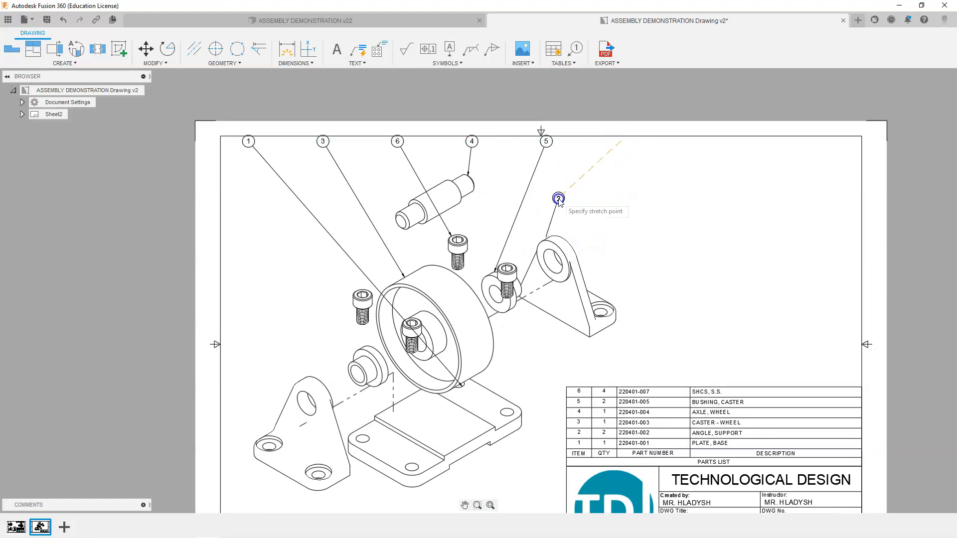
left_click(558, 208)
left_click(548, 236)
left_click(562, 238)
left_click(558, 208)
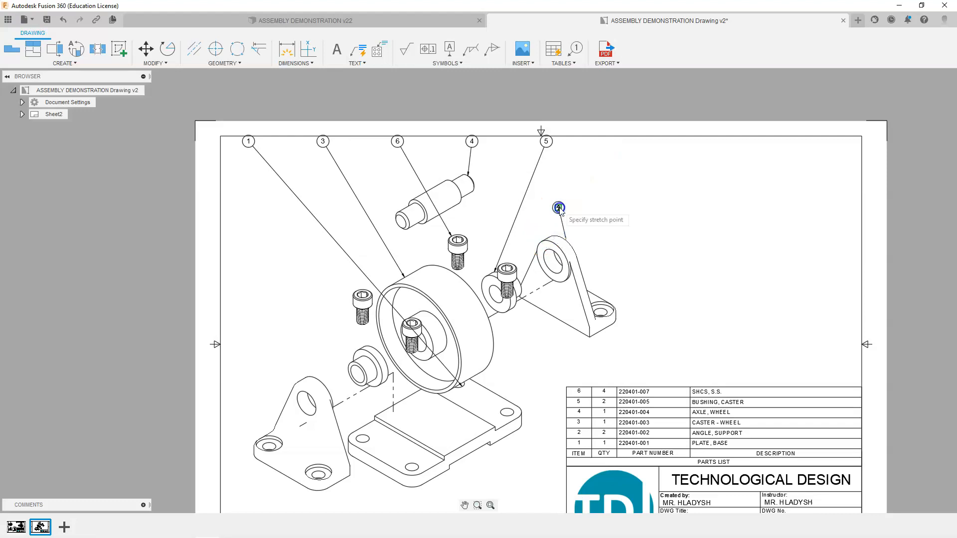
left_click(586, 217)
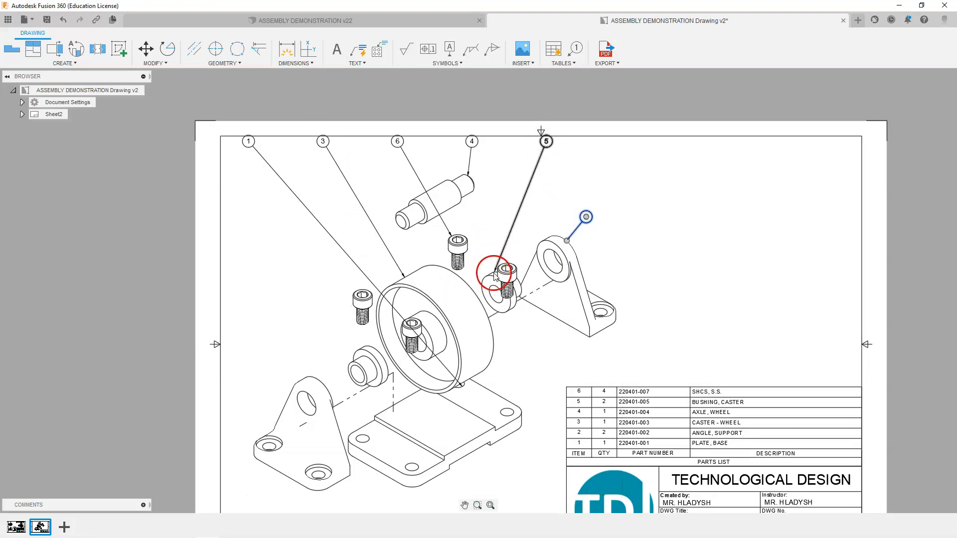
- Re-anchor balloon 5's arrow on the left bushing and move the balloon to its upper left
left_click(493, 274)
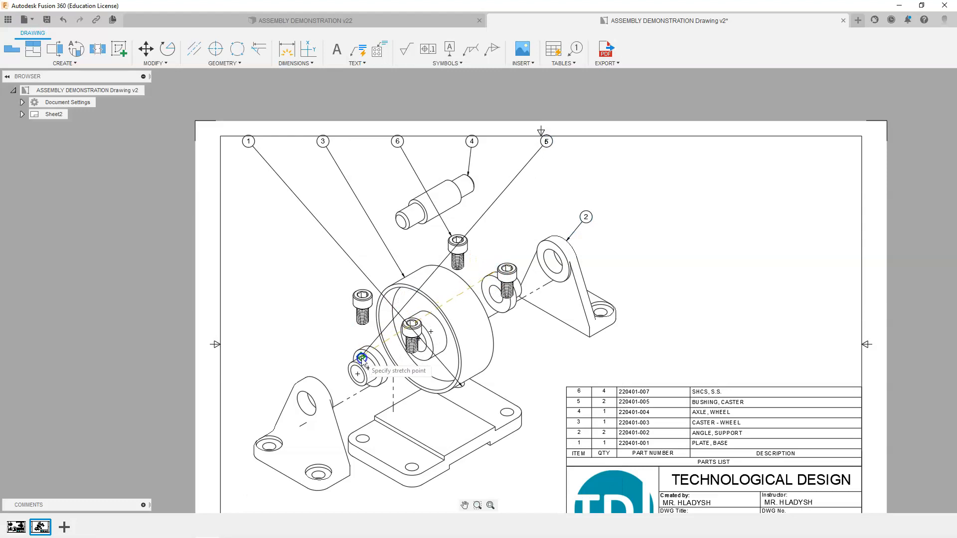
left_click(358, 351)
left_click_drag(546, 140, 320, 313)
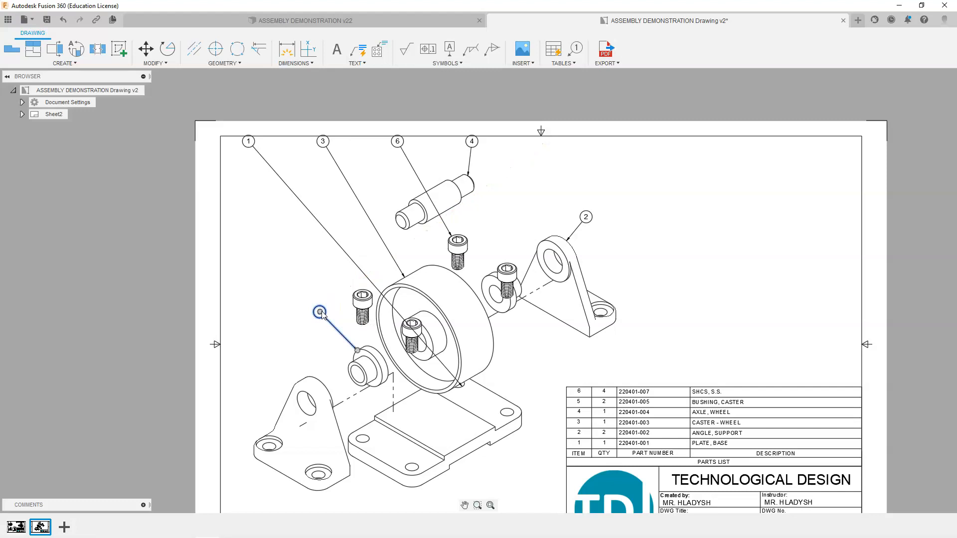
- Move balloon 1 to the lower right of the base plate and re-anchor its arrow on the plate's right end edge
left_click(248, 141)
left_click(248, 141)
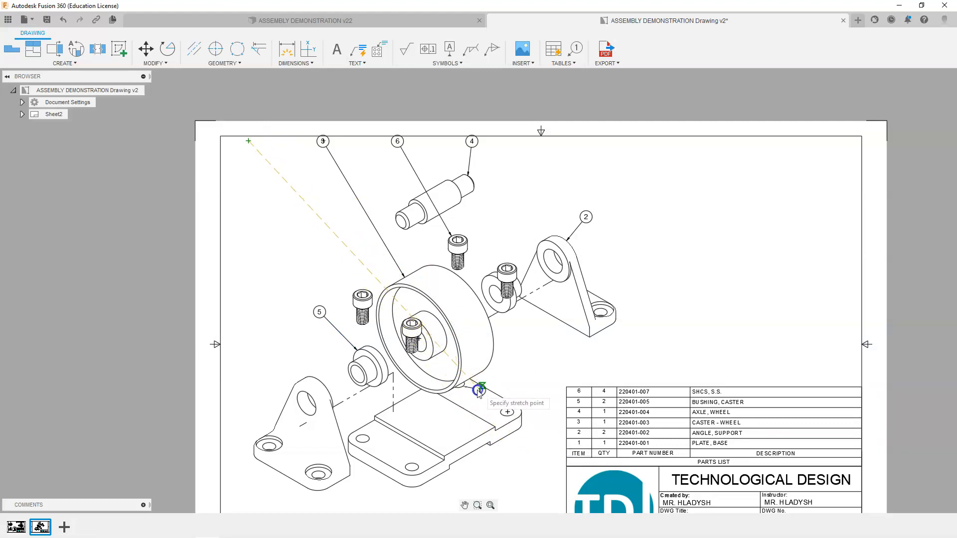
left_click(543, 457)
left_click(463, 383)
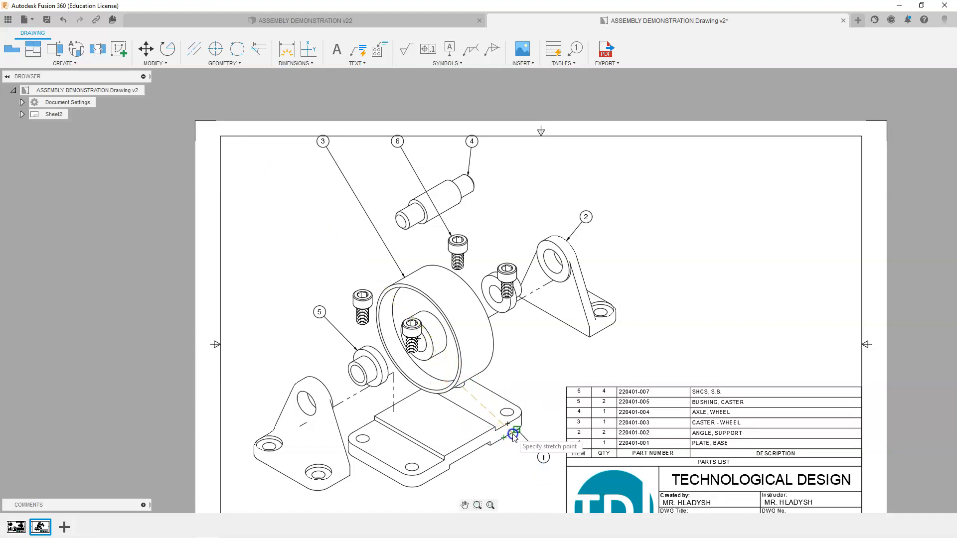
left_click(513, 434)
left_click(544, 459)
left_click(543, 458)
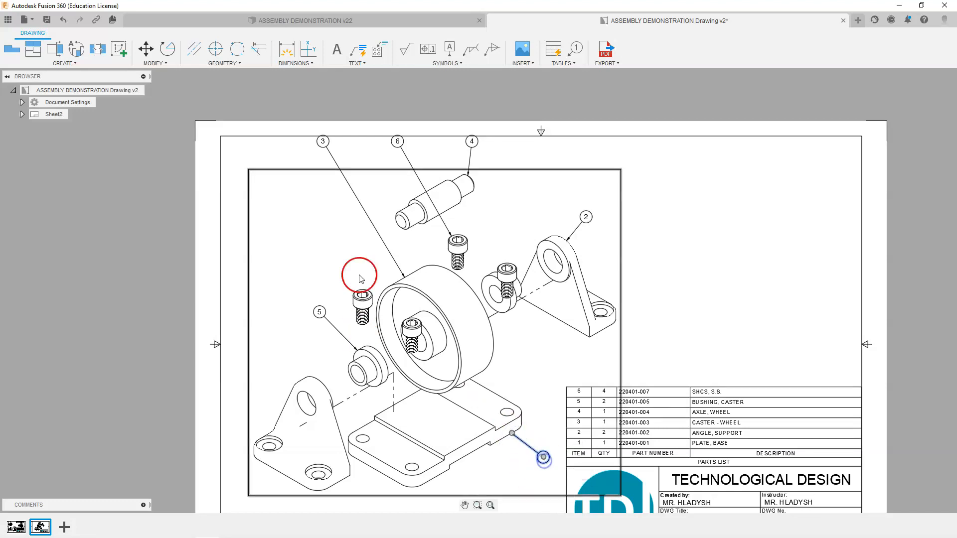
- Move balloon 3 down close to the upper left of the caster wheel
left_click(323, 143)
left_click(325, 144)
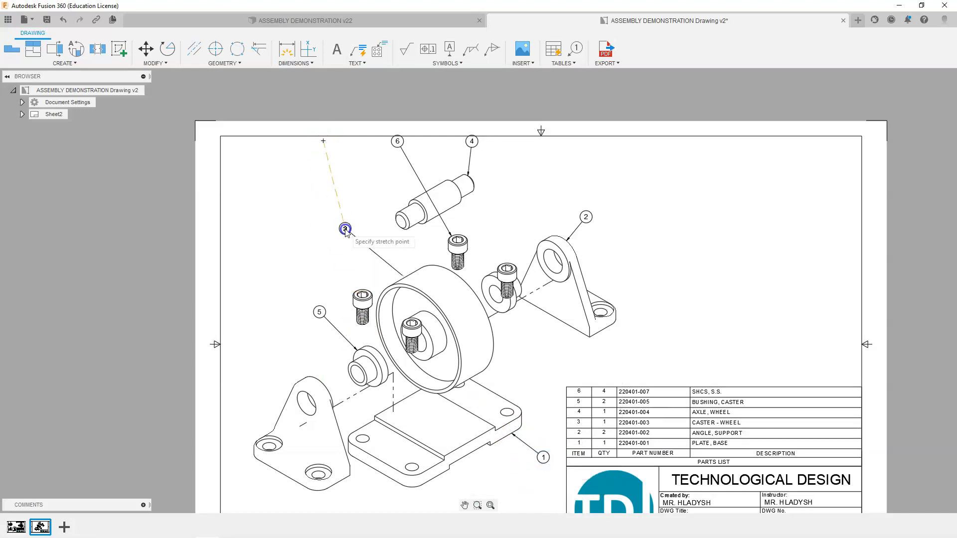
left_click(357, 219)
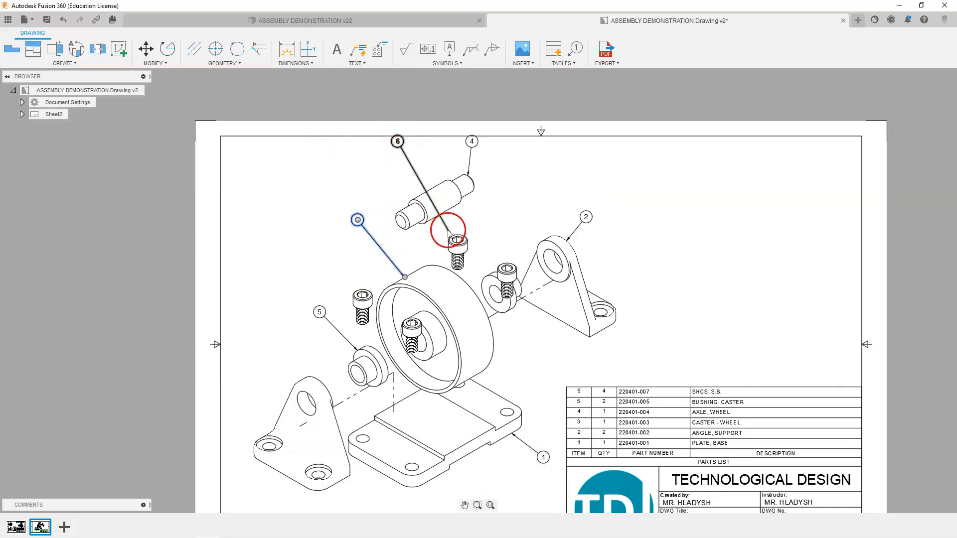
- Re-anchor balloon 6's arrow on the right side of the upper screw's head and move the balloon to the screw's upper right
left_click(454, 239)
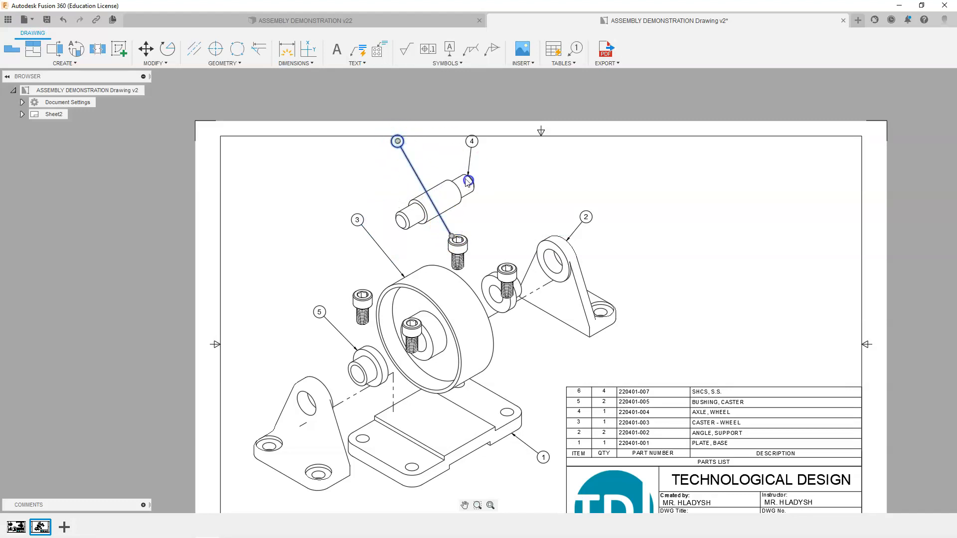
scroll(455, 229, "down", 2)
scroll(455, 228, "up", 7)
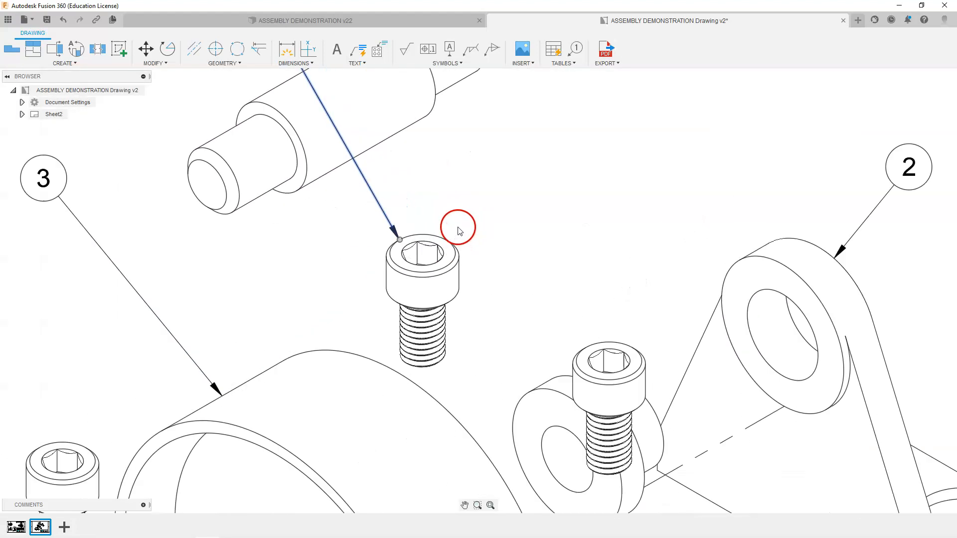
scroll(459, 231, "up", 1)
left_click(393, 243)
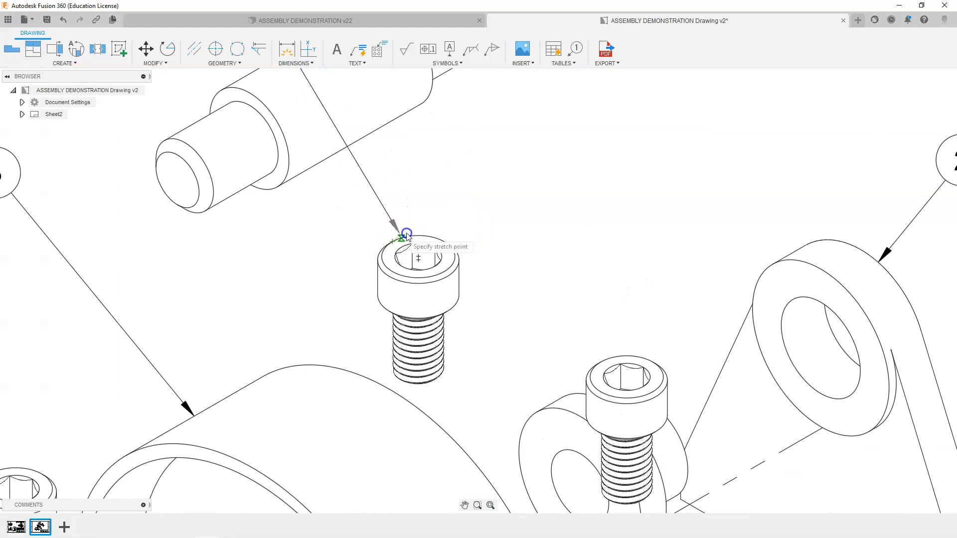
left_click(441, 243)
scroll(462, 277, "down", 5)
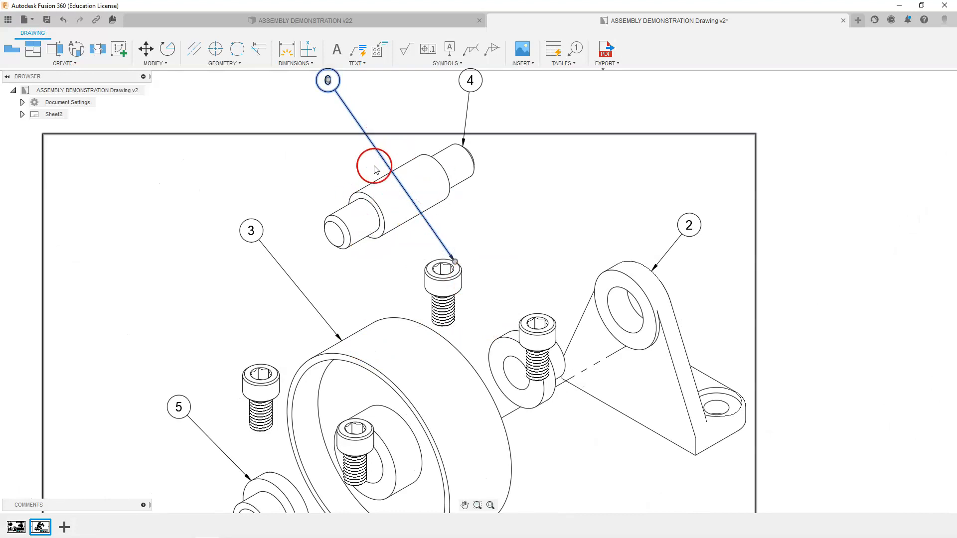
left_click(329, 80)
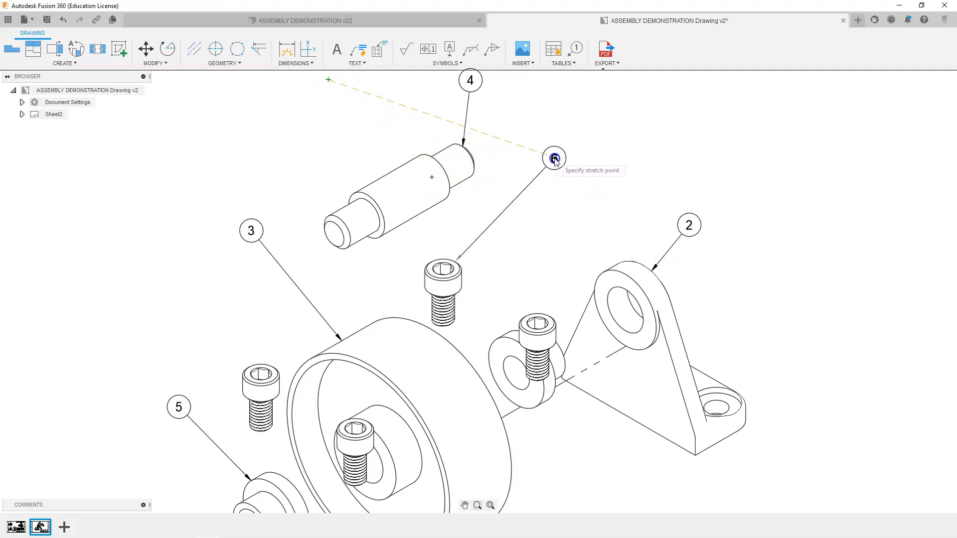
left_click(572, 148)
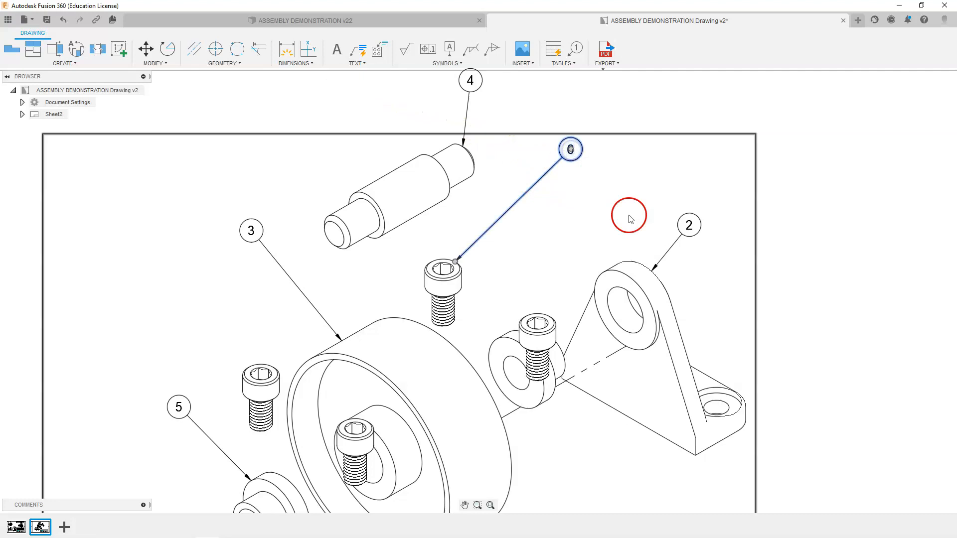
- Move balloon 4 to the upper right of the axle, clear of the sheet's top border
scroll(623, 269, "down", 3)
scroll(508, 179, "up", 3)
left_click(508, 107)
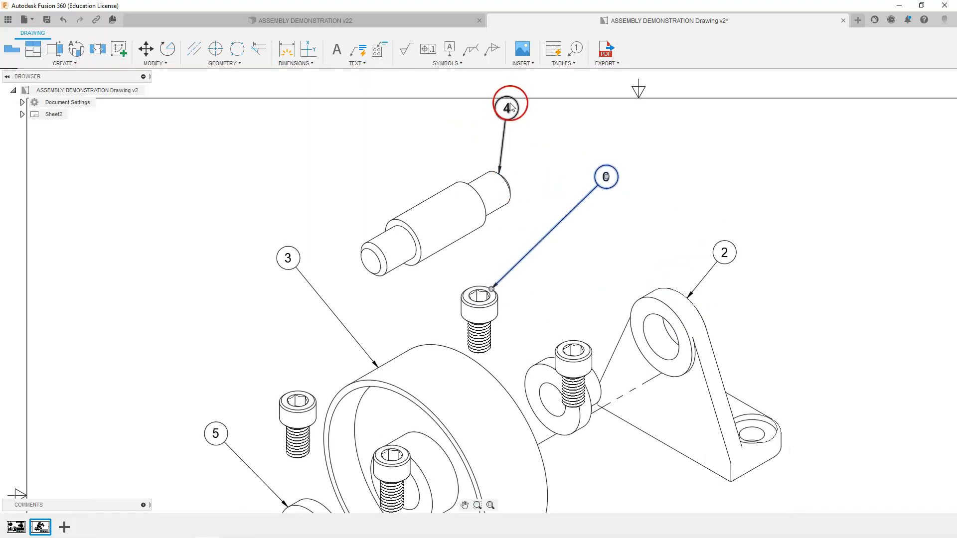
left_click(507, 108)
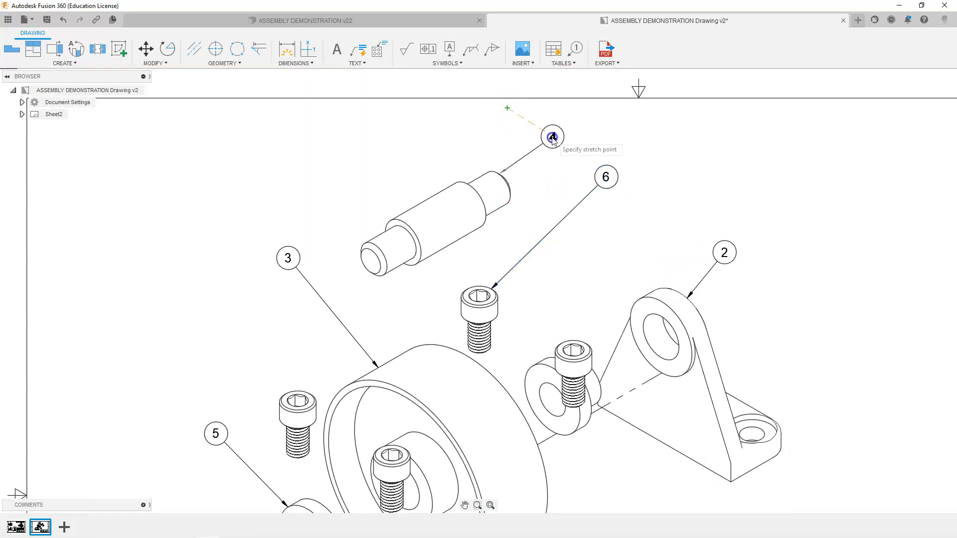
left_click(547, 130)
- Shift balloon 6 slightly farther up and to the right, and nudge balloon 4 slightly to the right
left_click(606, 177)
left_click(606, 177)
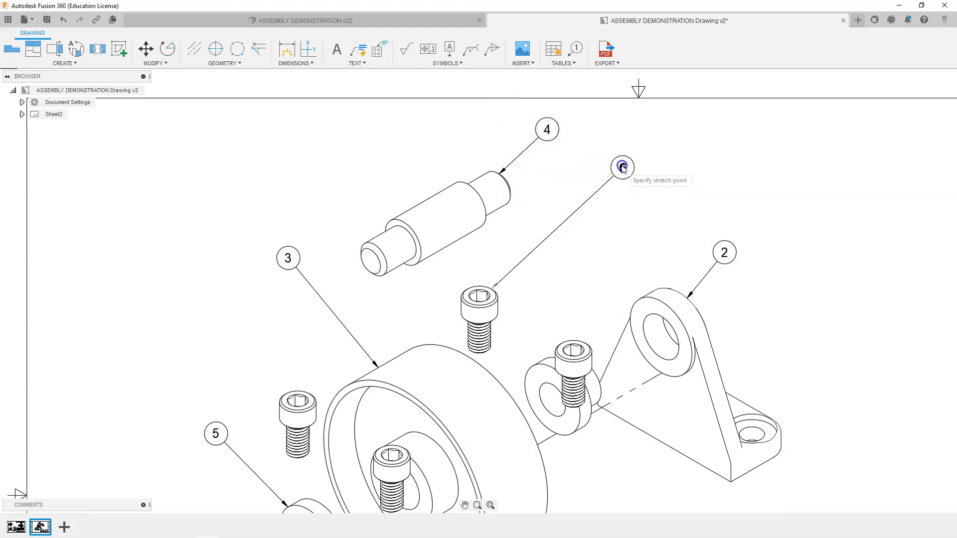
left_click(621, 166)
left_click(547, 129)
left_click(547, 130)
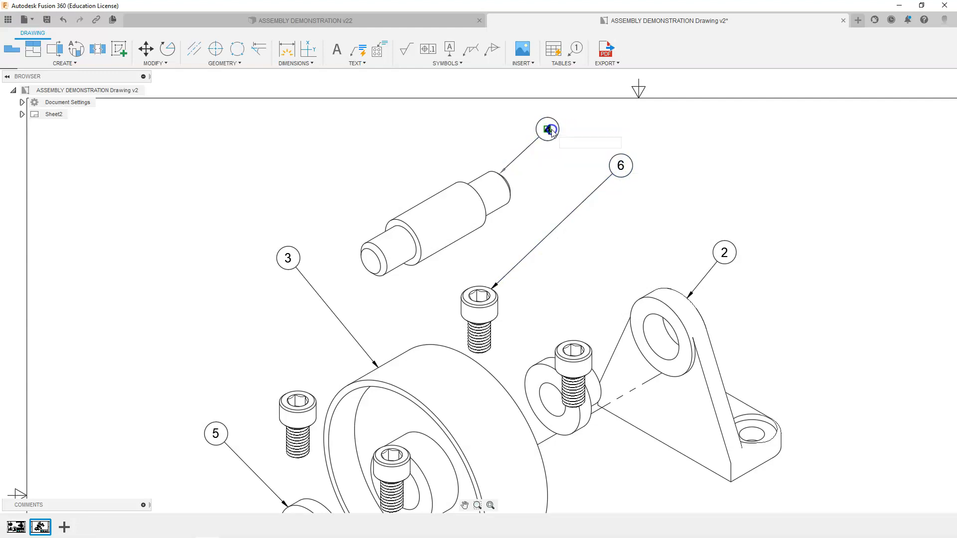
left_click(551, 130)
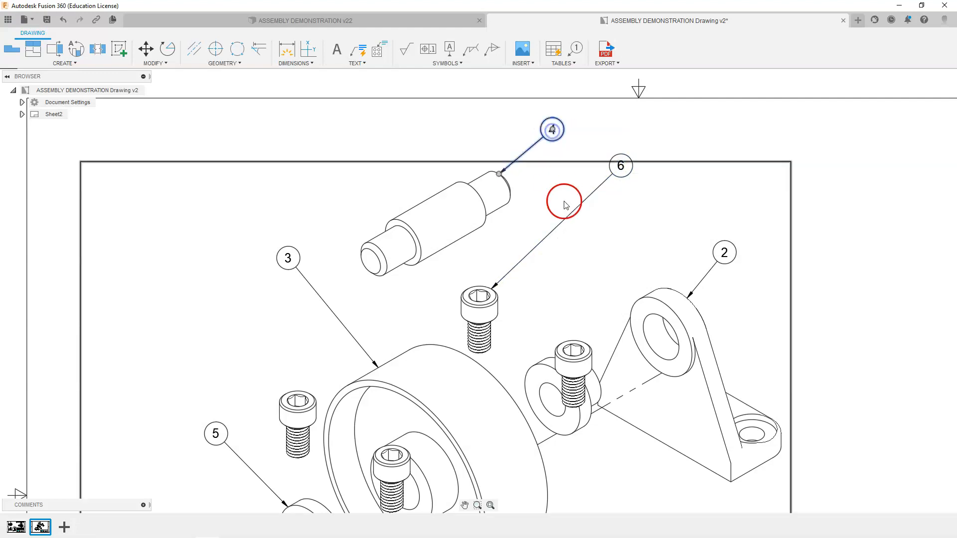
- Move balloon 5 farther out to the upper left of the left bushing
scroll(555, 235, "down", 5)
scroll(591, 440, "up", 2)
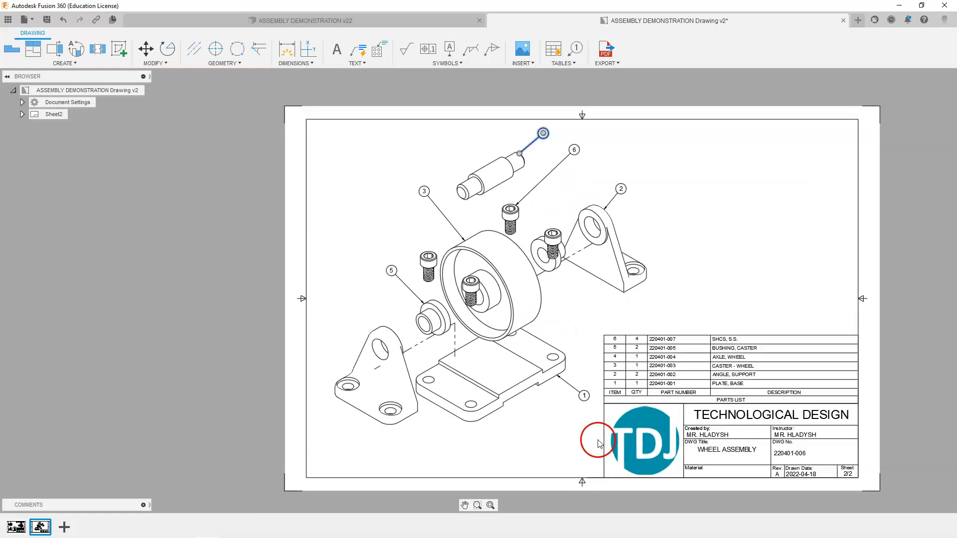
scroll(340, 244, "up", 4)
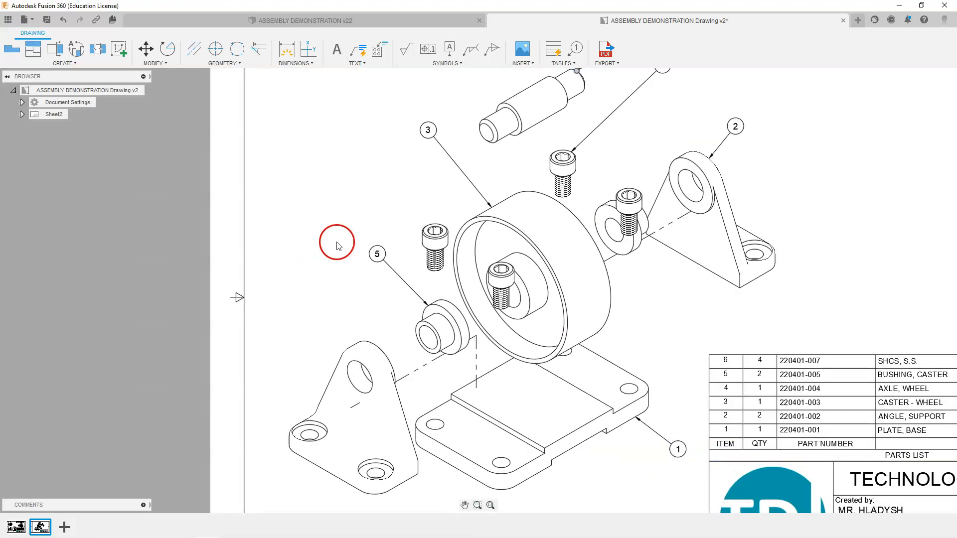
left_click(378, 253)
left_click(382, 256)
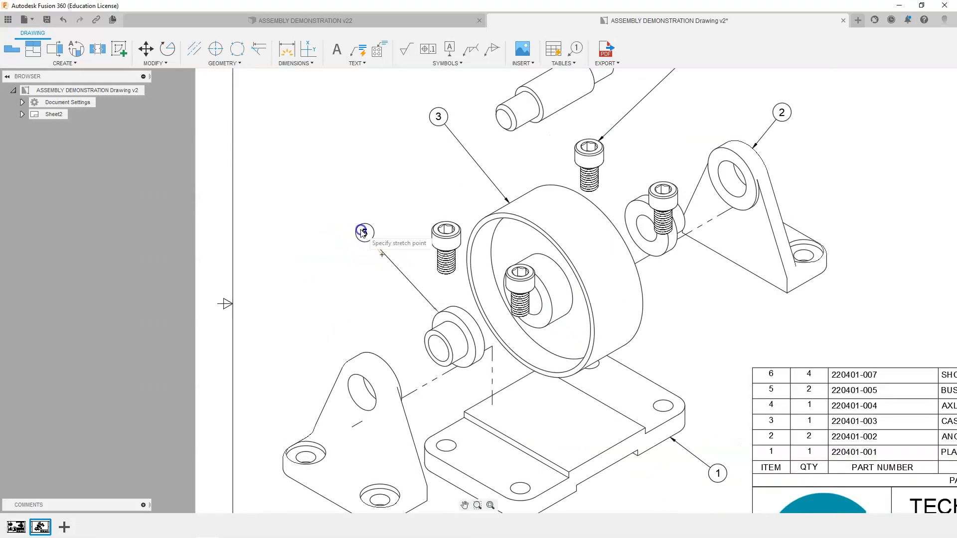
left_click(348, 229)
- Nudge balloons 6 and 2 slightly down and to the right to even out their leader angles
scroll(391, 188, "down", 4)
left_click(591, 132)
left_click_drag(575, 127, 575, 133)
left_click(568, 125)
left_click(618, 161)
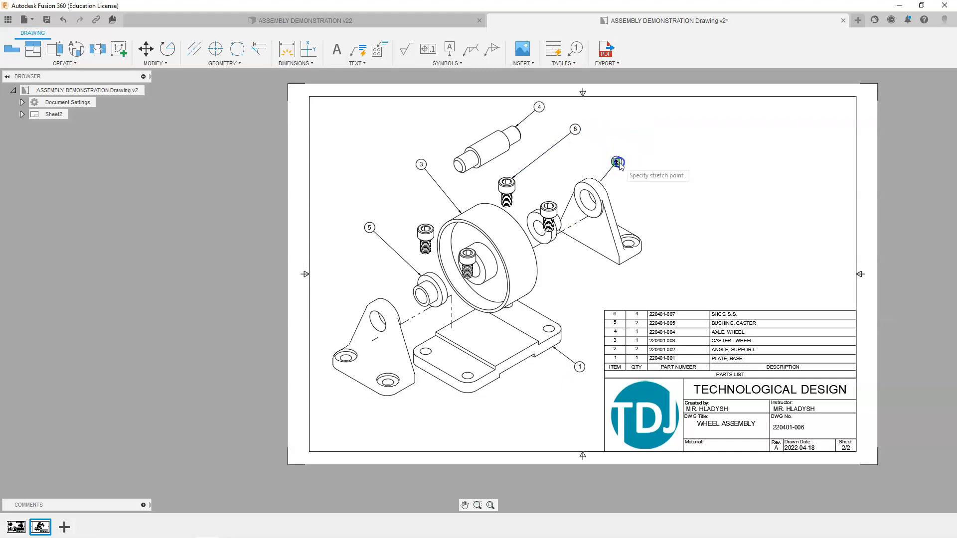
left_click_drag(618, 166, 622, 168)
left_click(623, 168)
- Re-anchor balloon 4's arrow farther right on the axle's end edge and move the balloon slightly down and to the right
scroll(540, 107, "down", 2)
scroll(540, 107, "up", 5)
left_click(529, 118)
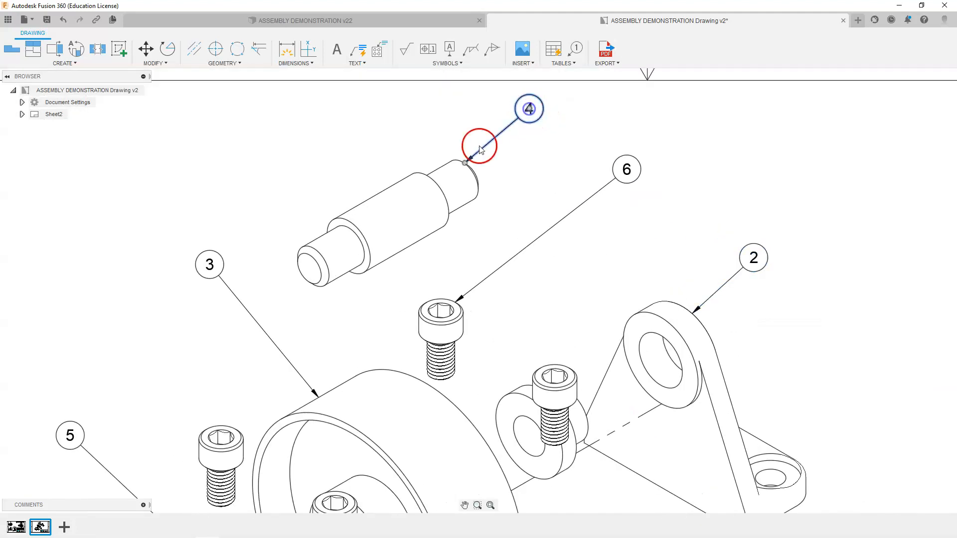
left_click(466, 163)
left_click(475, 170)
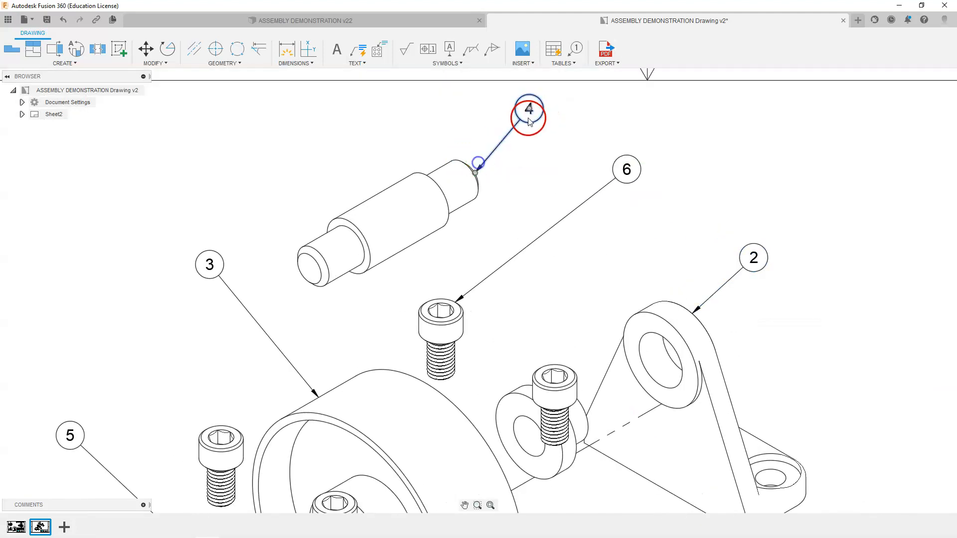
left_click(529, 108)
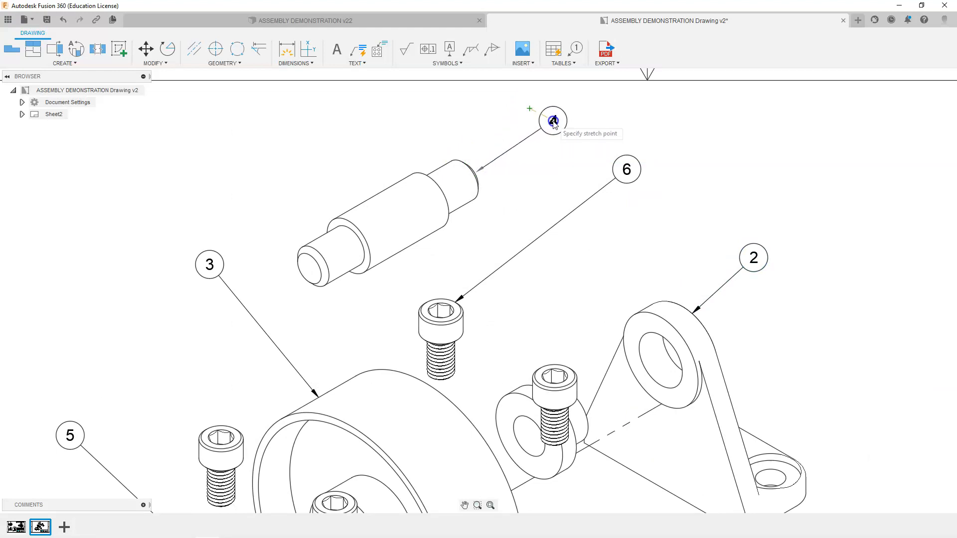
left_click(553, 121)
- Insert a Revision History table in the upper right corner of the sheet border
scroll(491, 181, "down", 3)
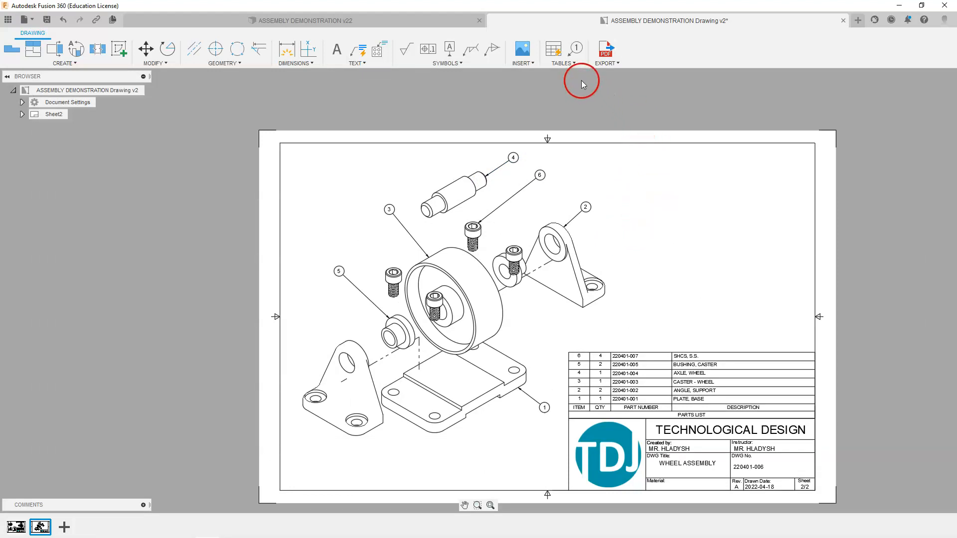
left_click(573, 62)
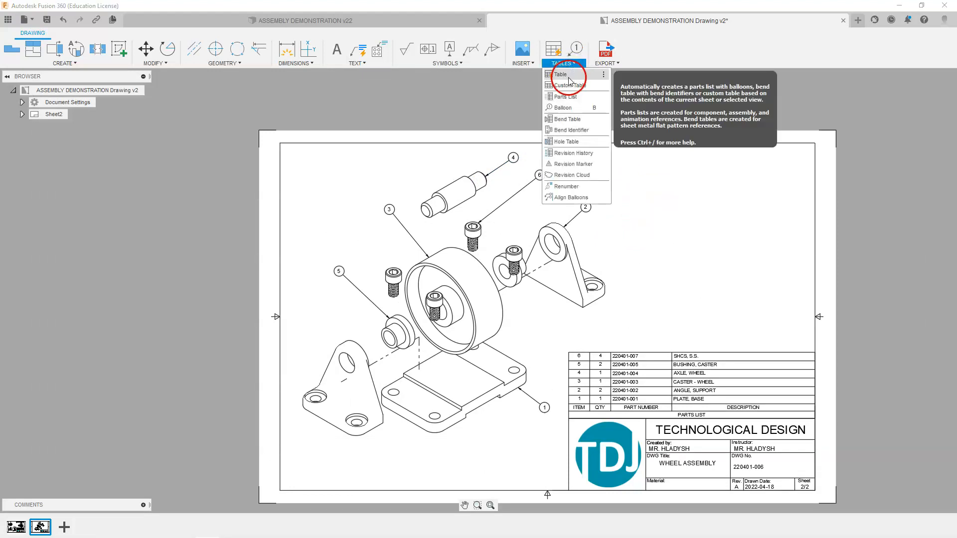
left_click(569, 76)
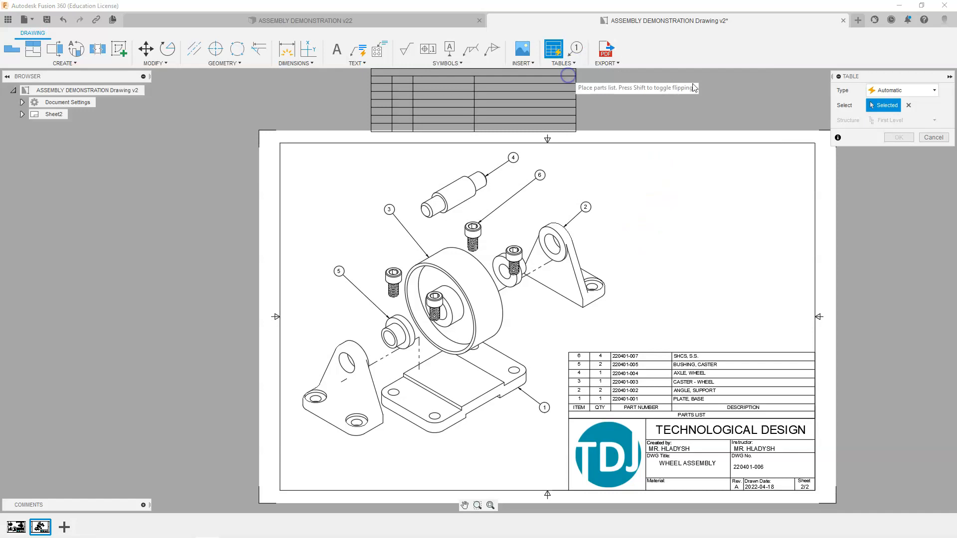
left_click(934, 91)
left_click(902, 158)
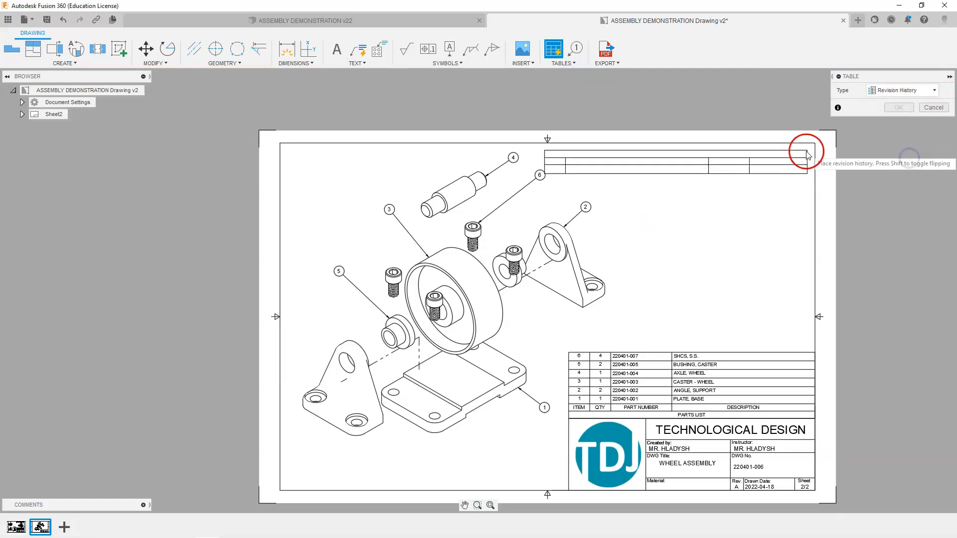
left_click(814, 145)
- Review the settings of the revision table's Description cell and of the whole revision history table
scroll(653, 180, "up", 5)
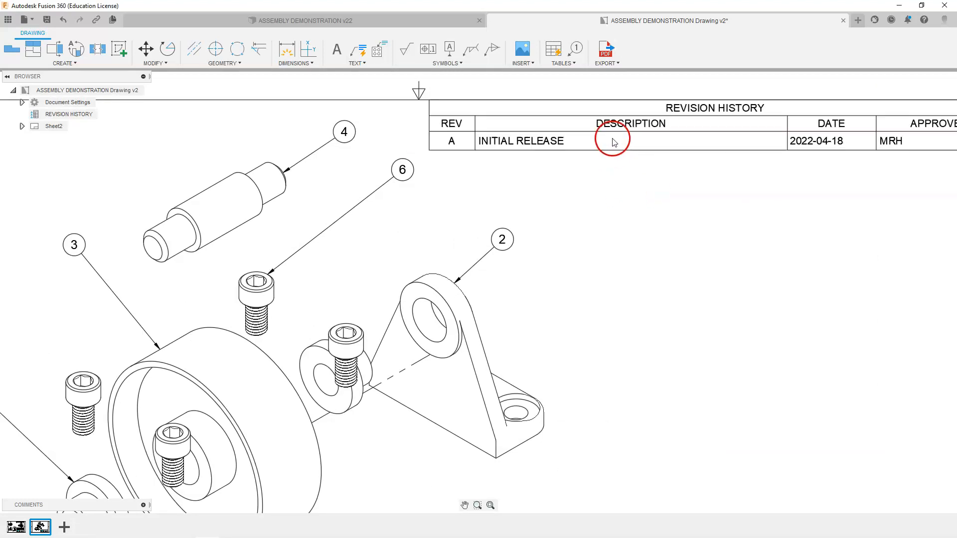
double_click(613, 141)
left_click(476, 142)
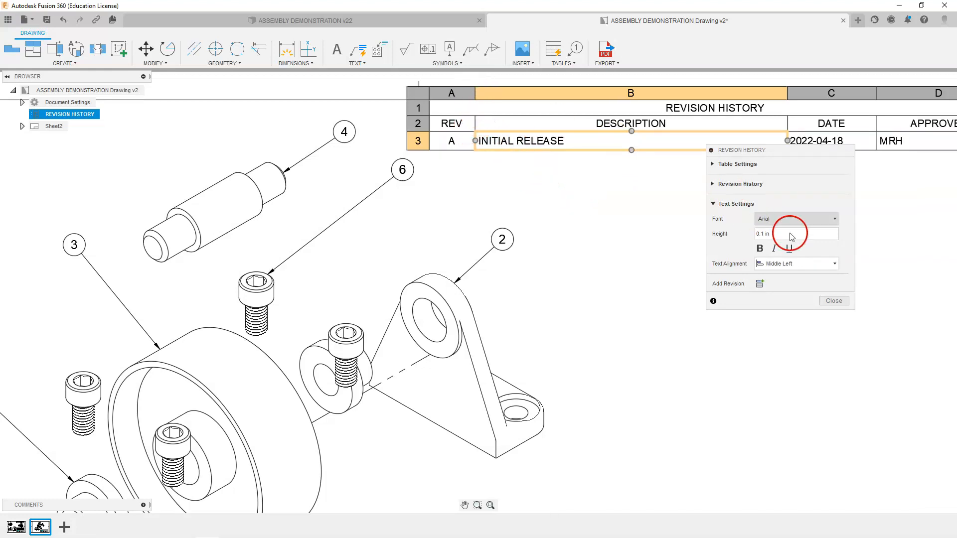
left_click(833, 300)
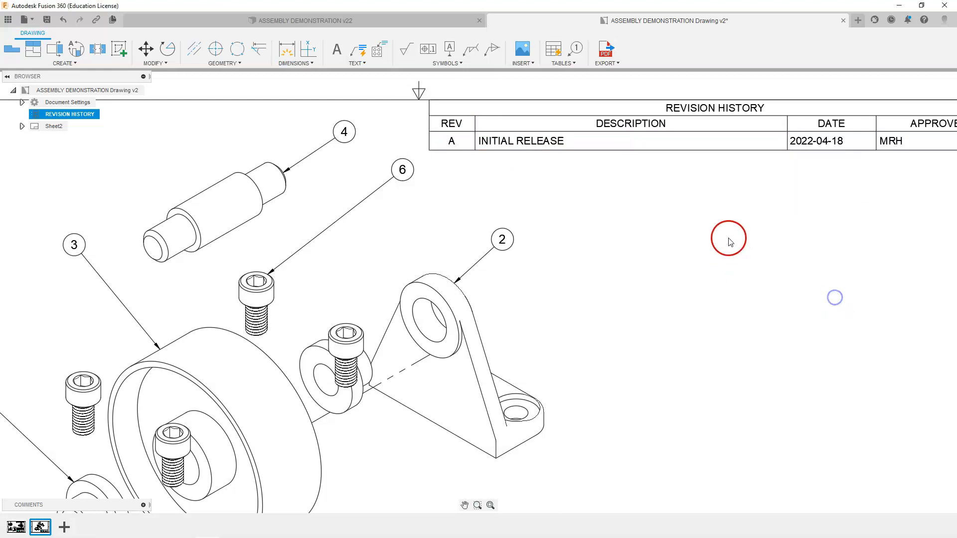
double_click(476, 144)
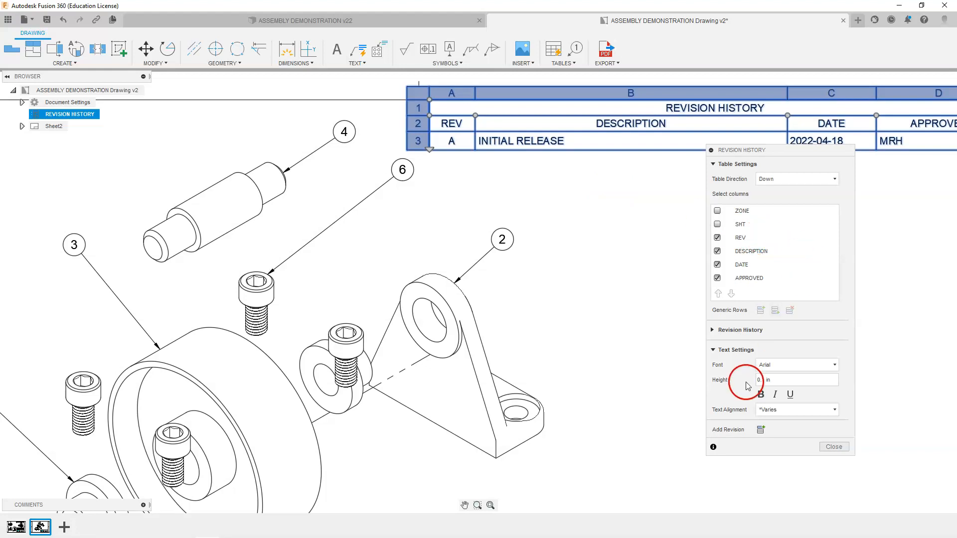
left_click(835, 446)
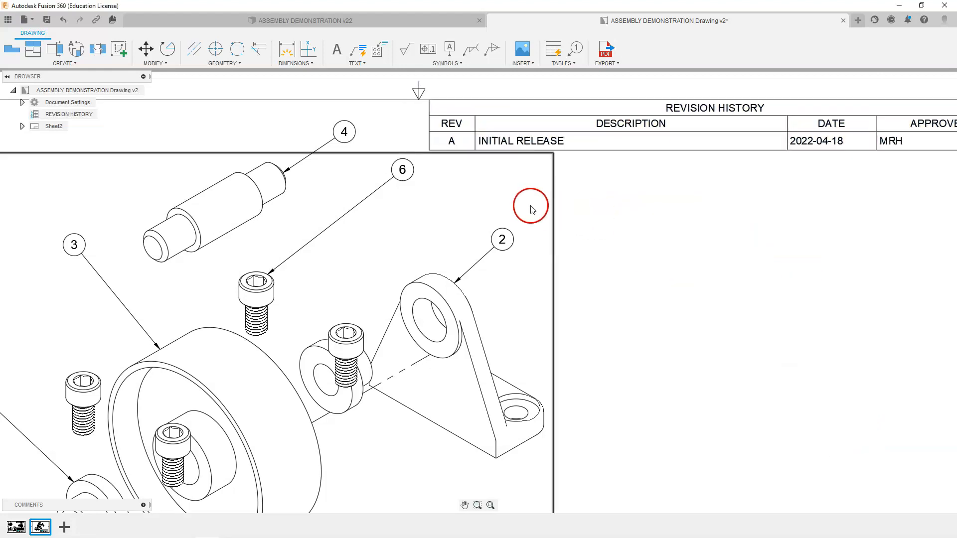
- Set the exploded view's tangent edges to Shortened
scroll(532, 207, "down", 5)
scroll(605, 342, "up", 2)
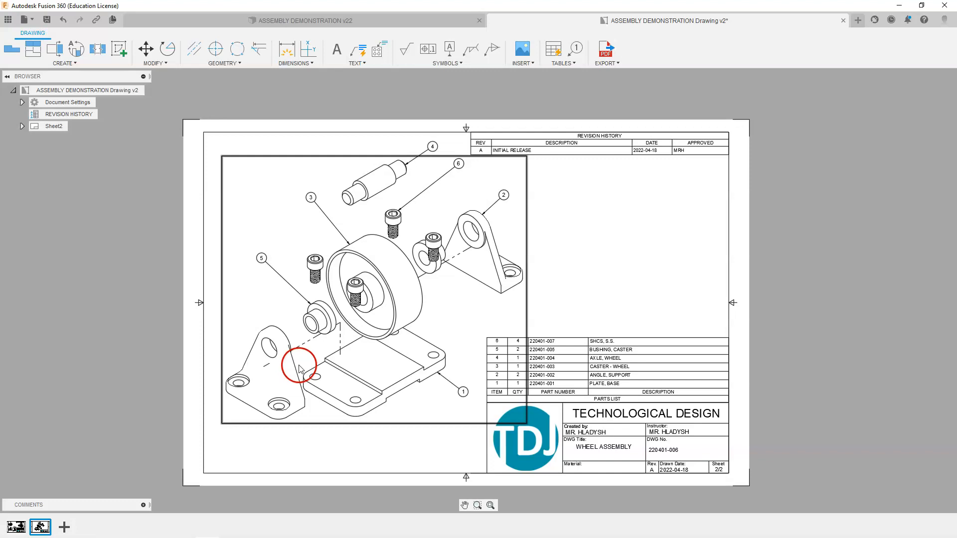
double_click(266, 382)
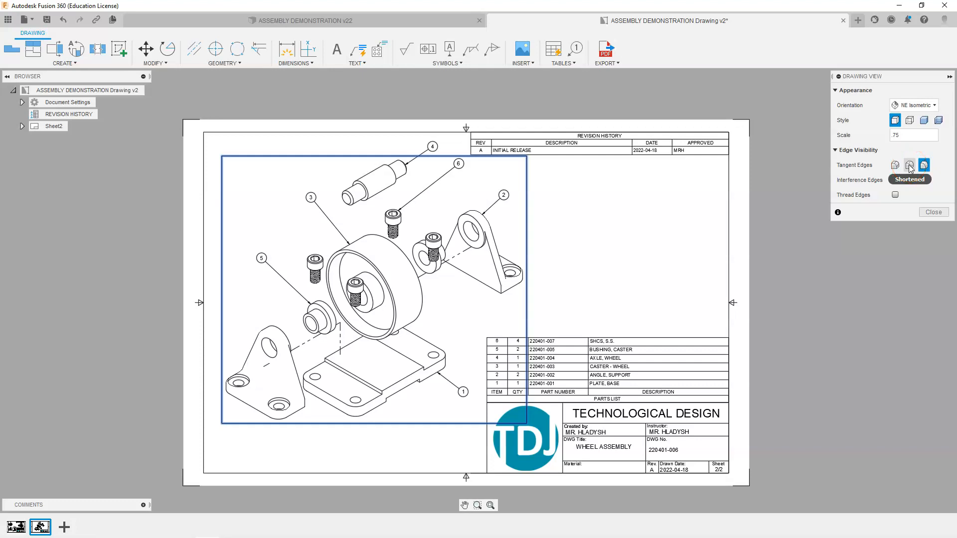
left_click(909, 165)
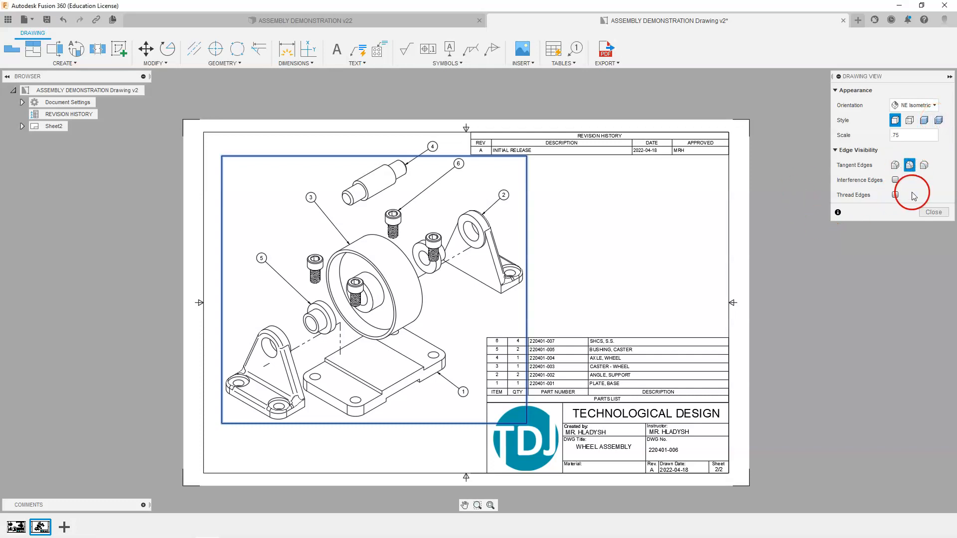
- Finish editing the exploded view's settings and save the drawing as a new version
left_click(930, 212)
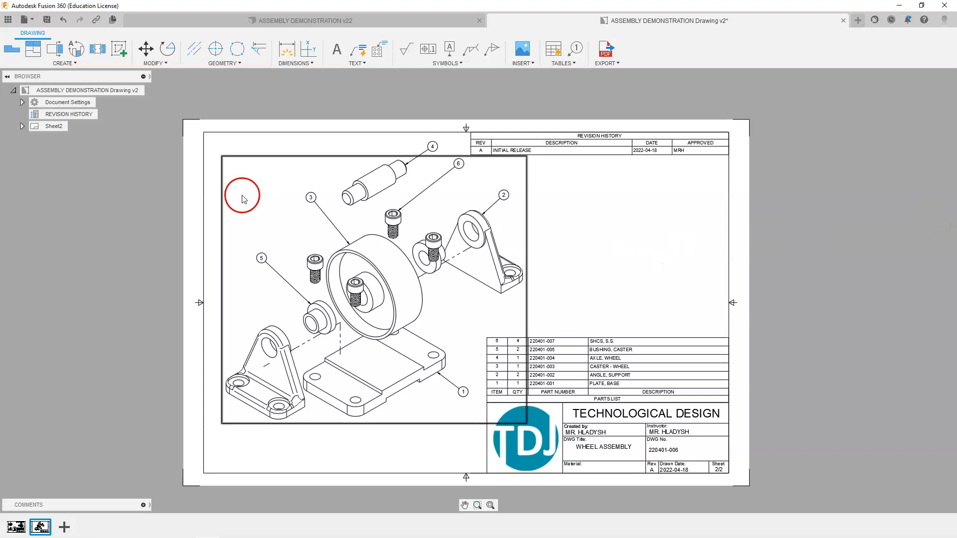
left_click(47, 20)
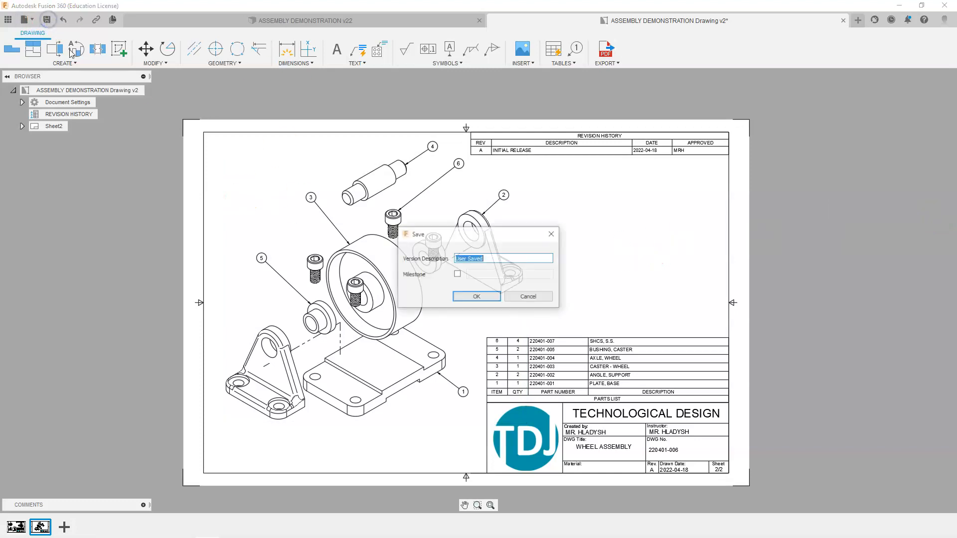
left_click(476, 297)
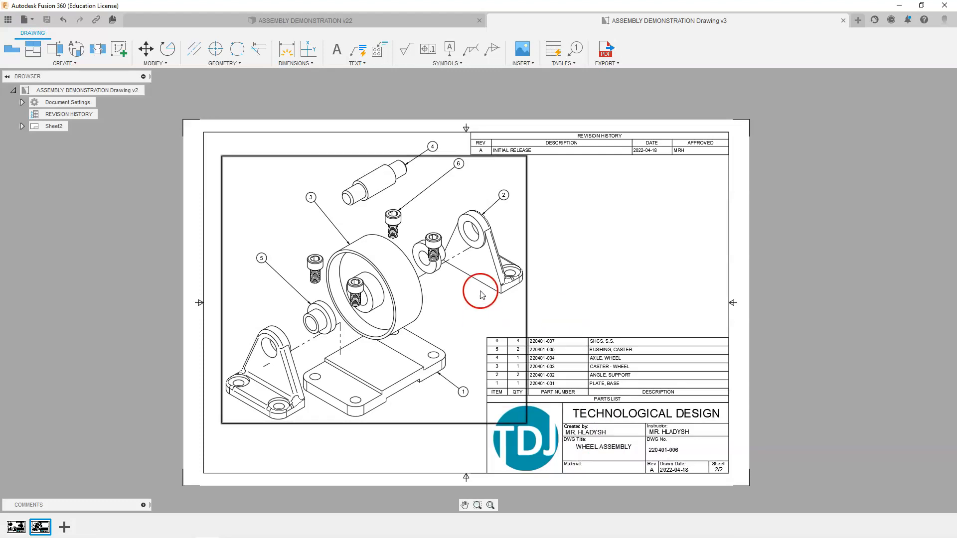
- Switch to the ASSEMBLY DEMONSTRATION design and open its Animation workspace with the exploded storyboard
left_click(311, 342)
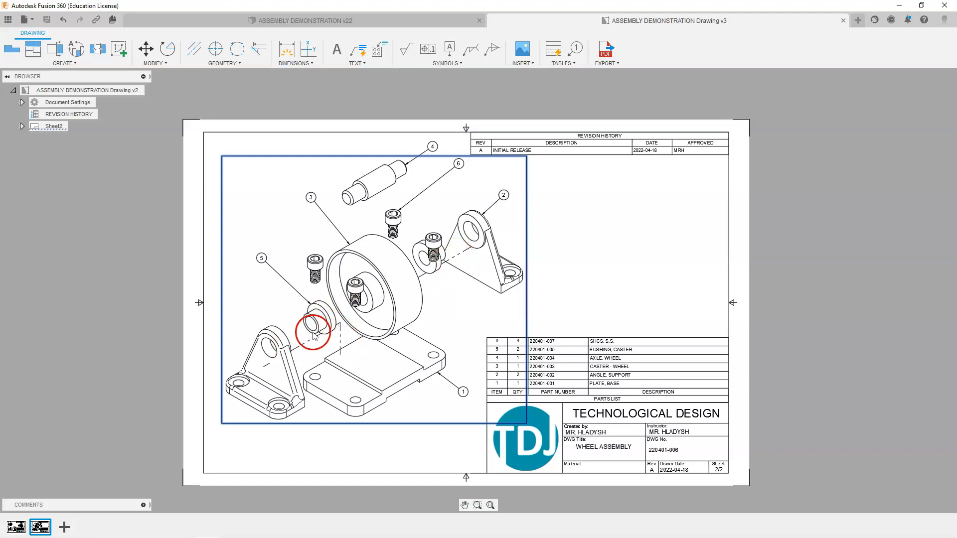
left_click(333, 20)
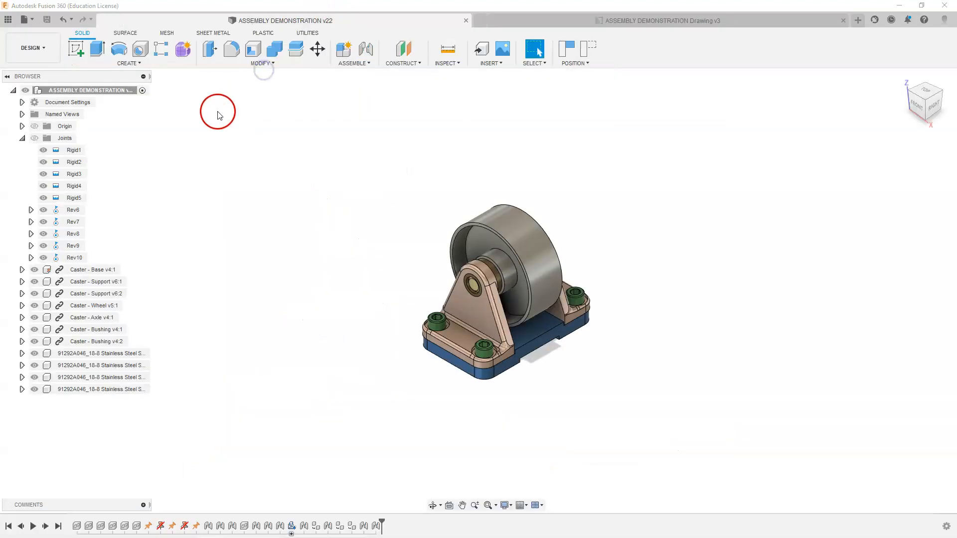
left_click(40, 49)
mouse_move(35, 178)
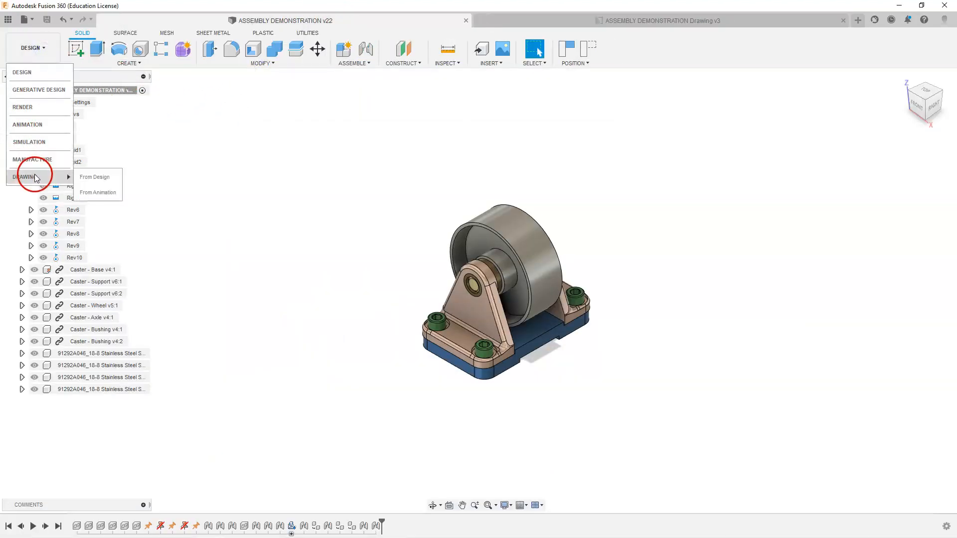
left_click(37, 125)
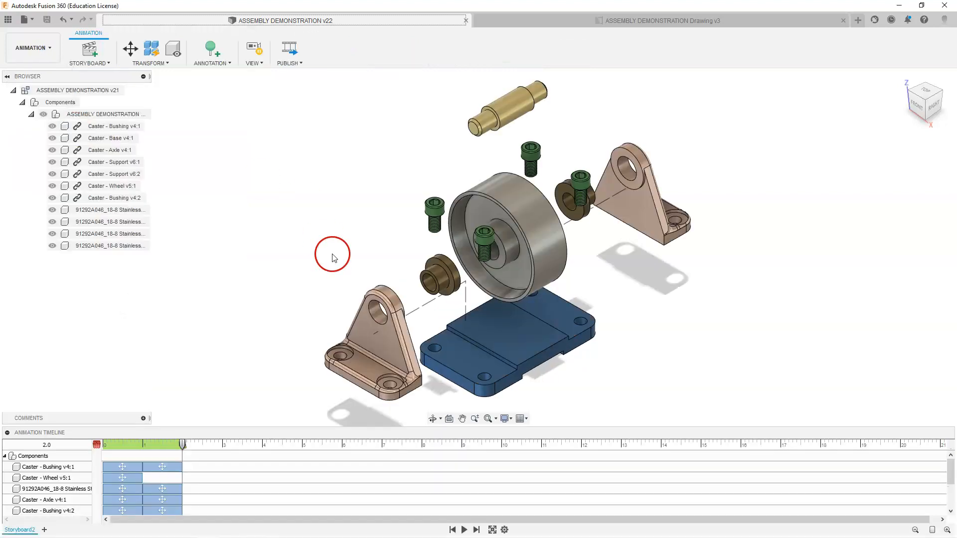
- Hide all trail lines of the Caster - Support v6:1 component in the animation
left_click(401, 321)
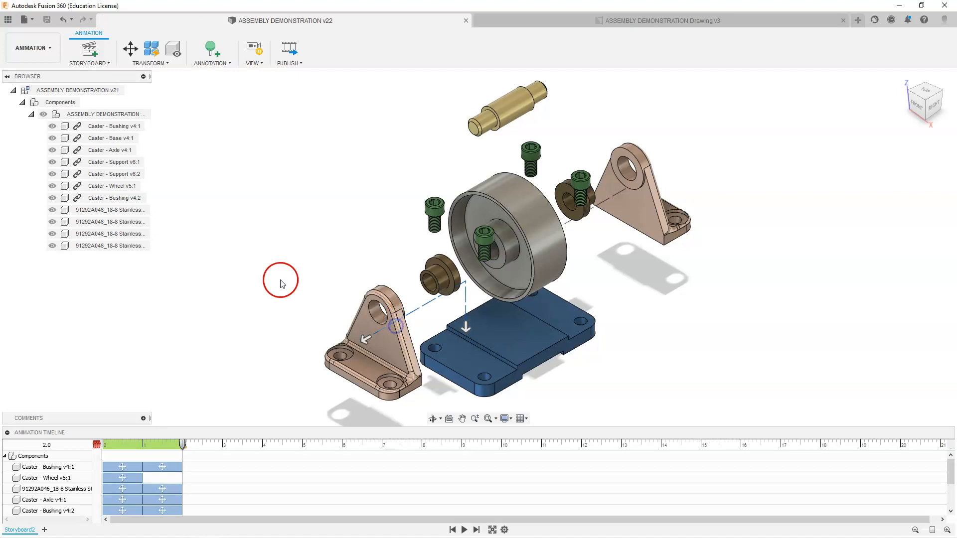
left_click(111, 162)
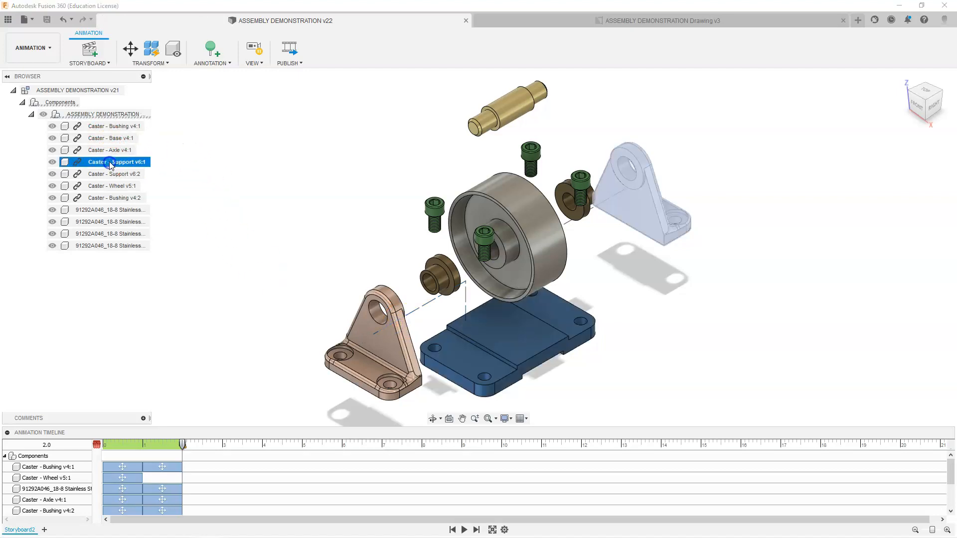
right_click(111, 164)
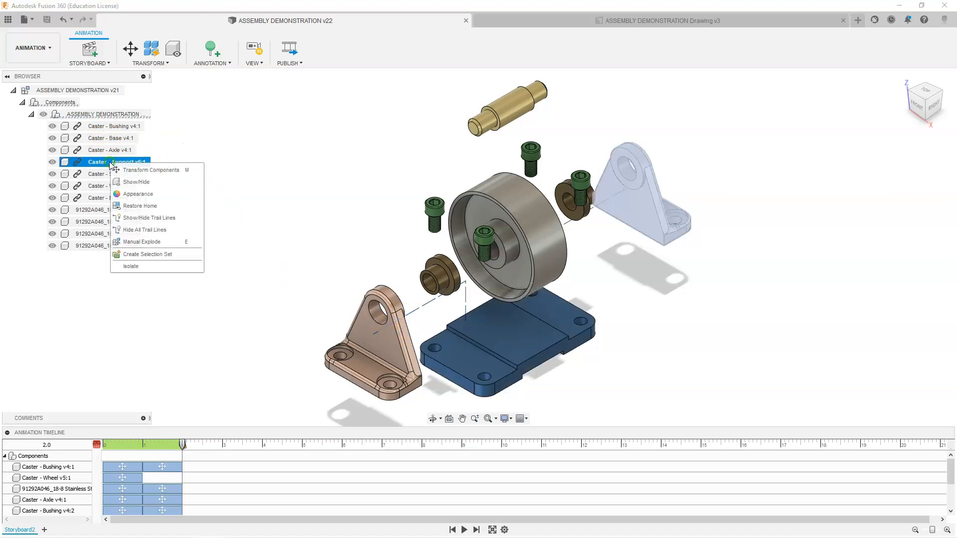
left_click(156, 230)
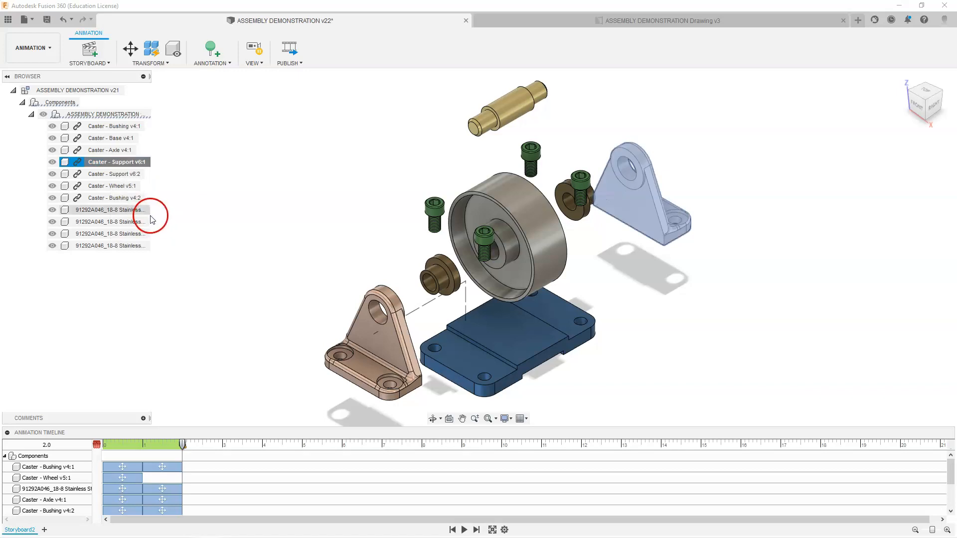
- Hide all trail lines of the Caster - Support v6:2 component and save the assembly design as a new version
left_click(112, 178)
right_click(113, 179)
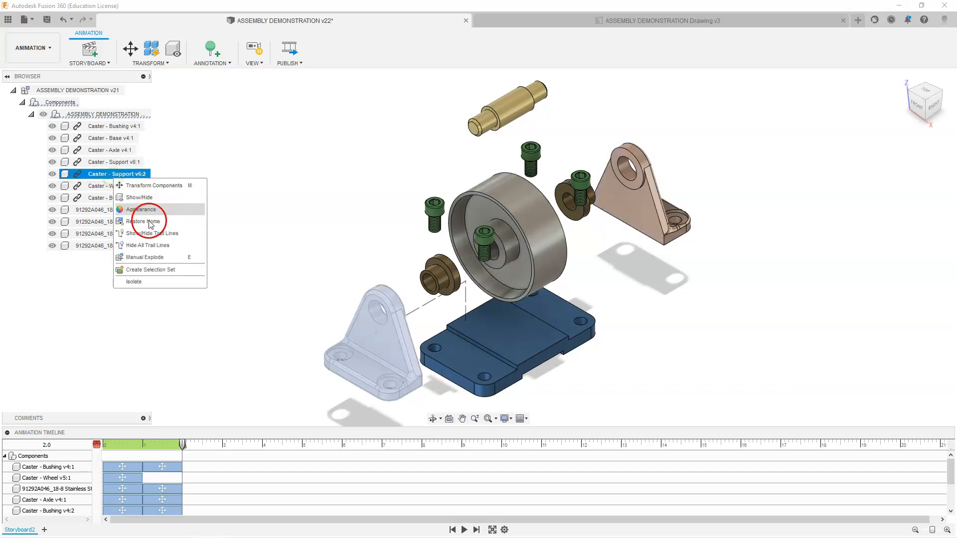
left_click(142, 245)
left_click(230, 213)
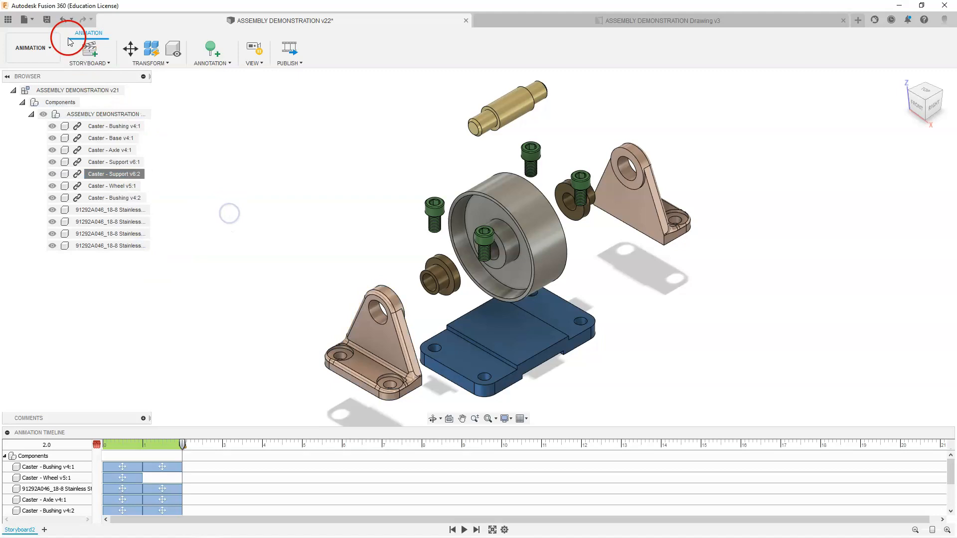
left_click(46, 20)
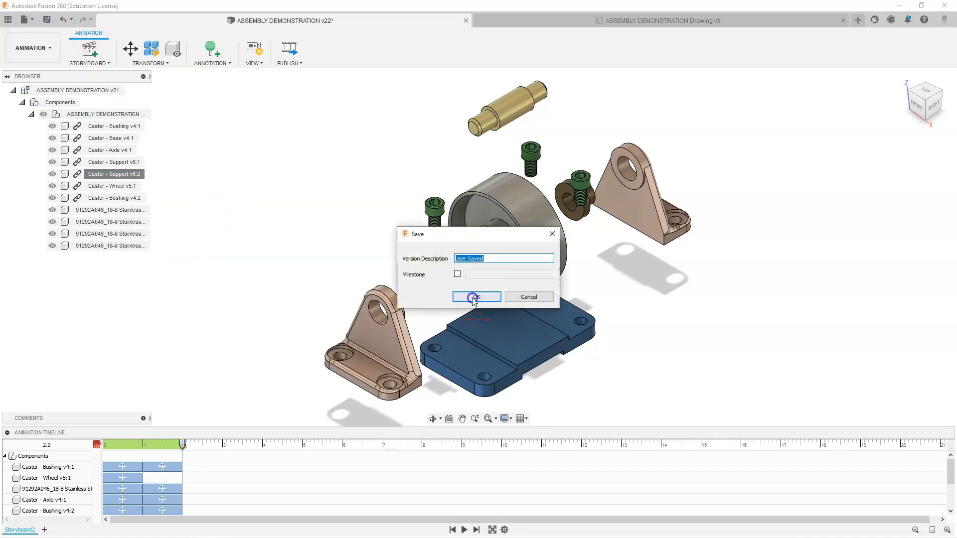
left_click(474, 298)
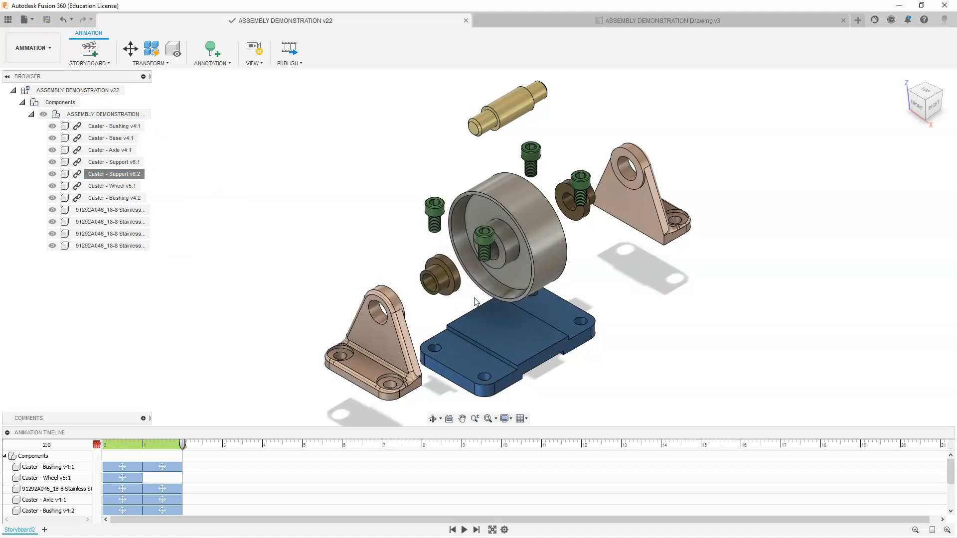
- Return to the assembly drawing, update it to the latest saved version of the design and save the drawing
left_click(640, 22)
left_click(98, 20)
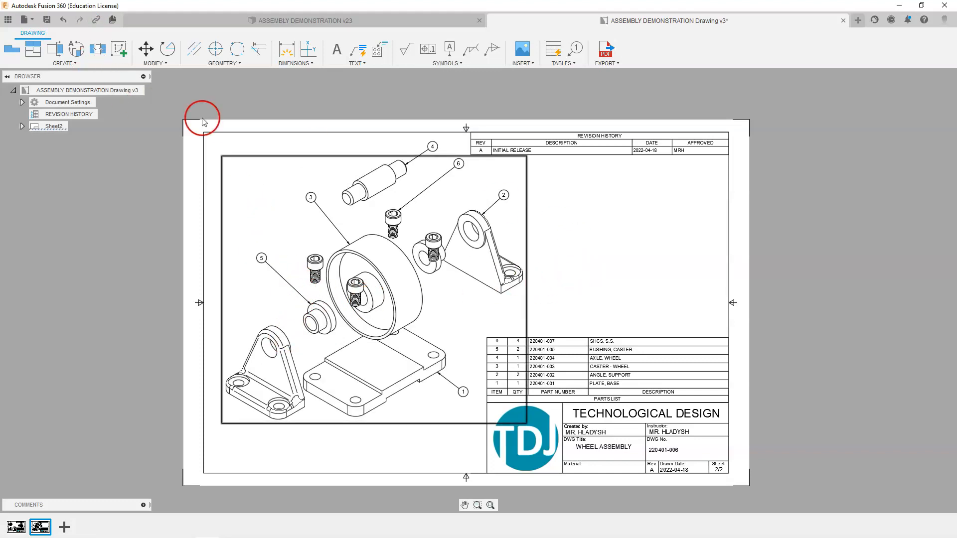
left_click(47, 19)
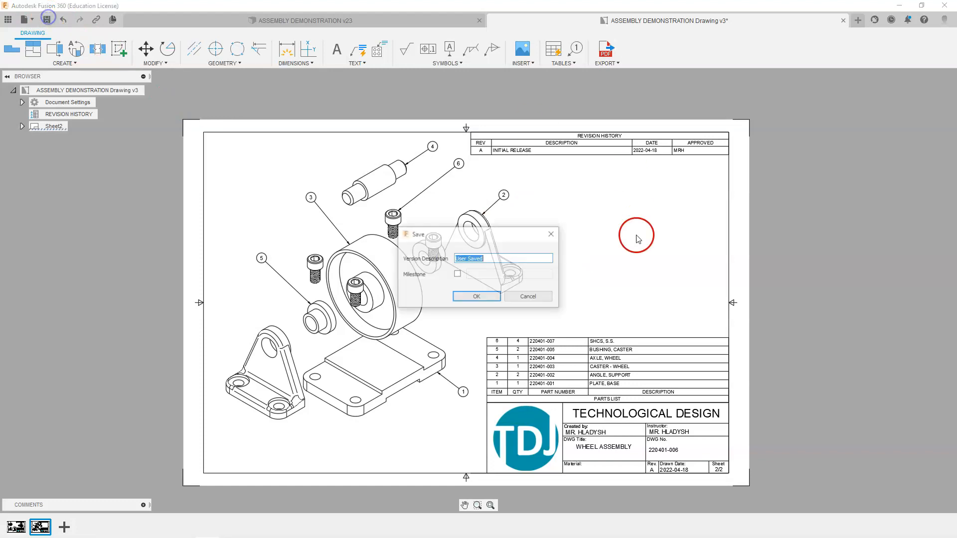
left_click(474, 297)
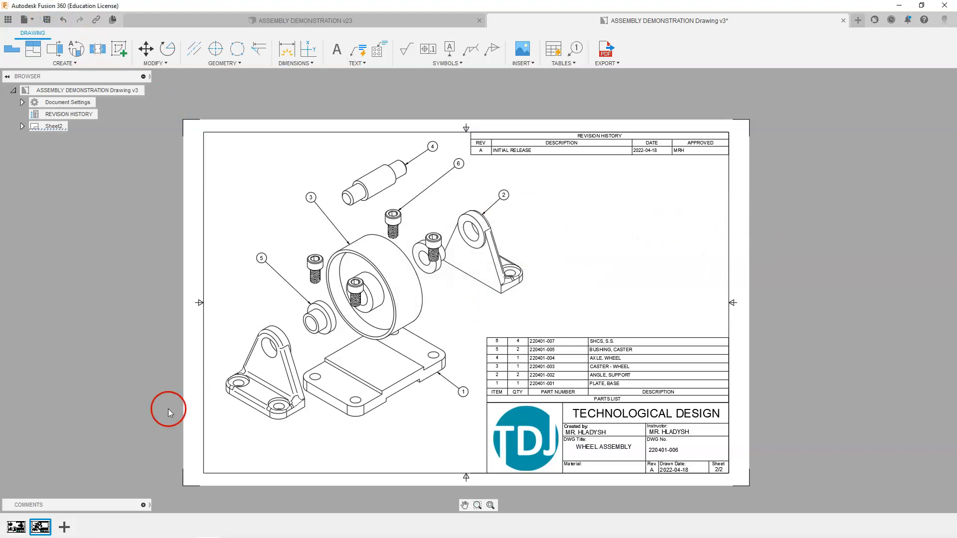